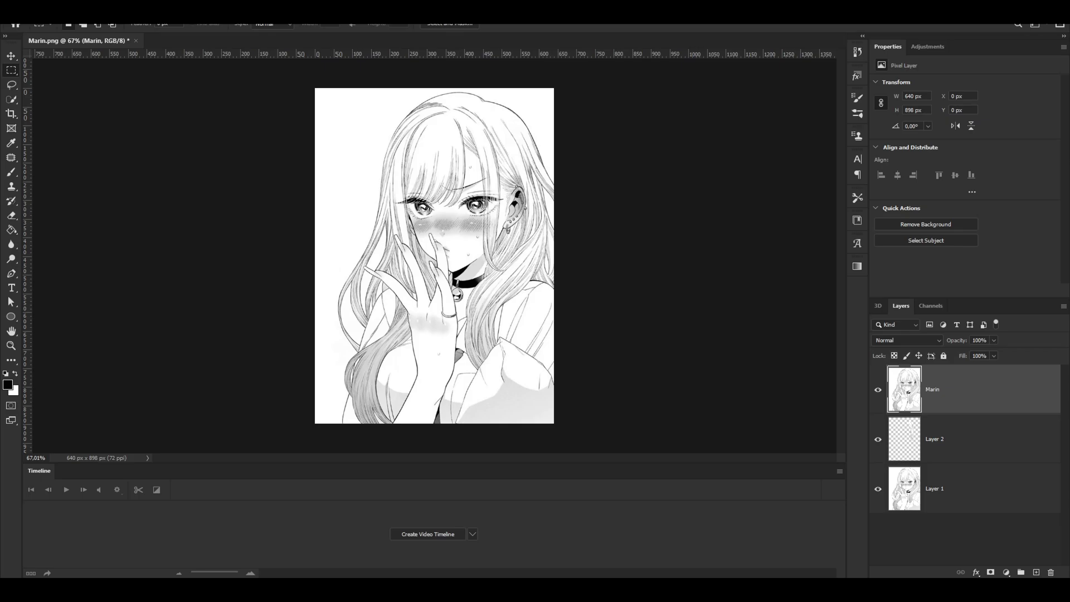
- Switch to the Patch tool and clear the small patch selection on the hair beside the choker
left_click(10, 158)
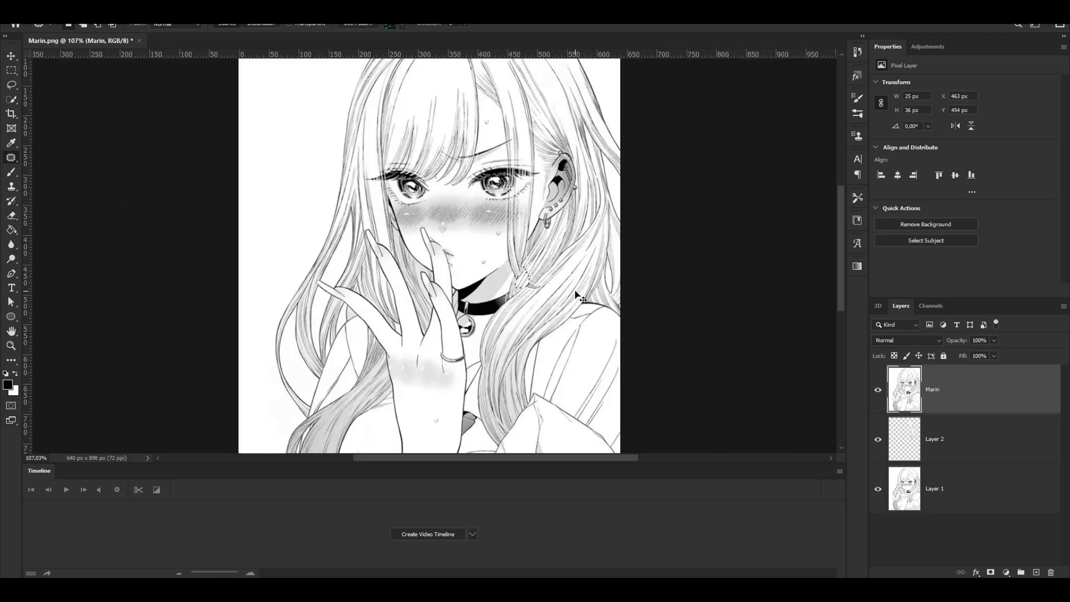
key("ctrl+d")
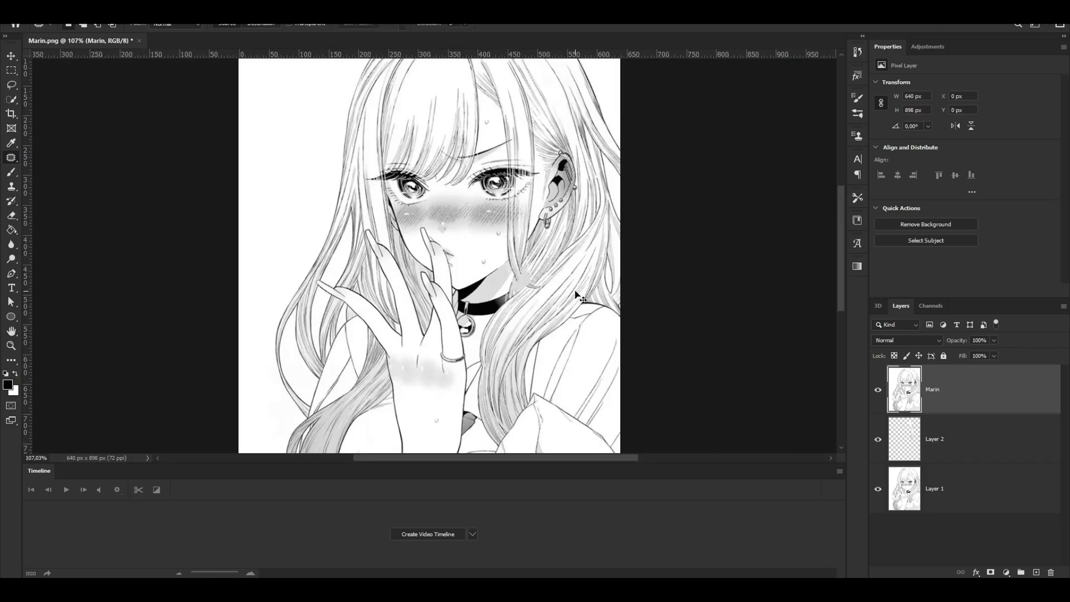
scroll(575, 294, "down", 2)
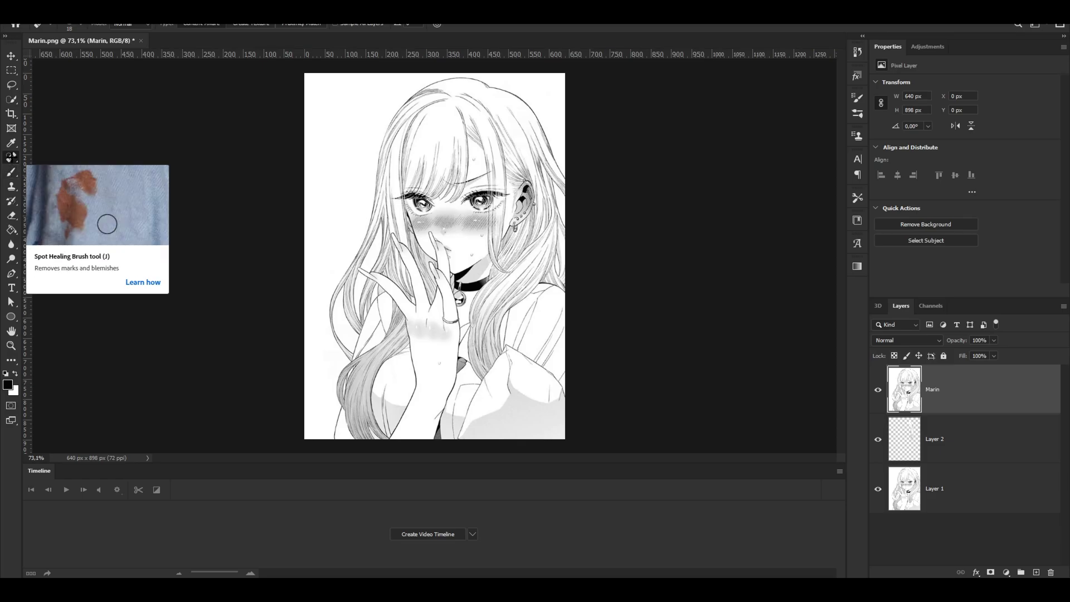
key("b")
key("j")
key("b")
key("j")
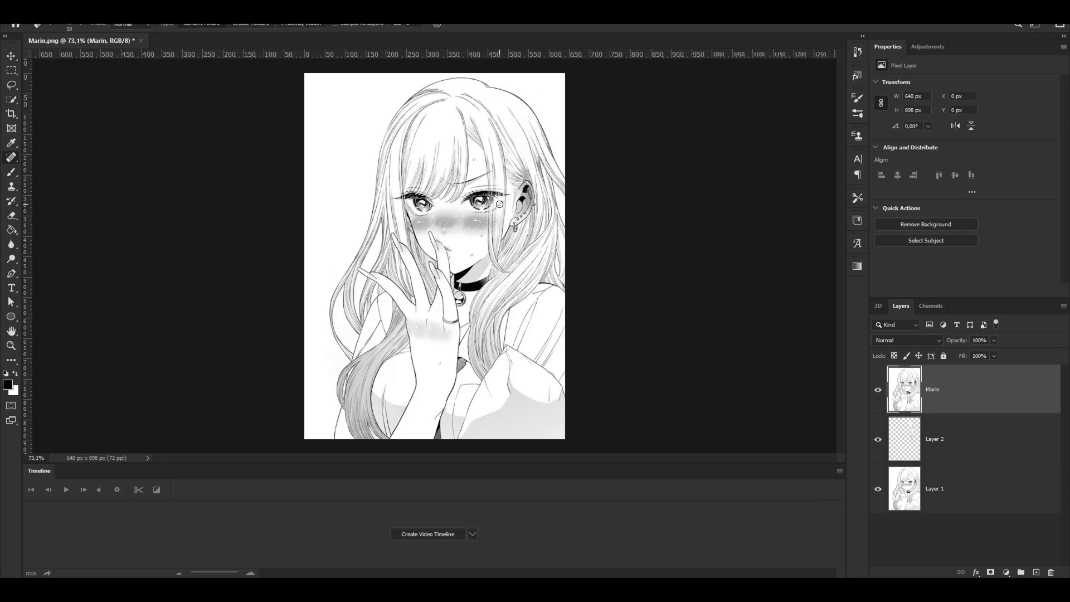
- With the Brush tool, sample the near-white skin colour below the blush as the foreground colour
scroll(499, 204, "up", 6)
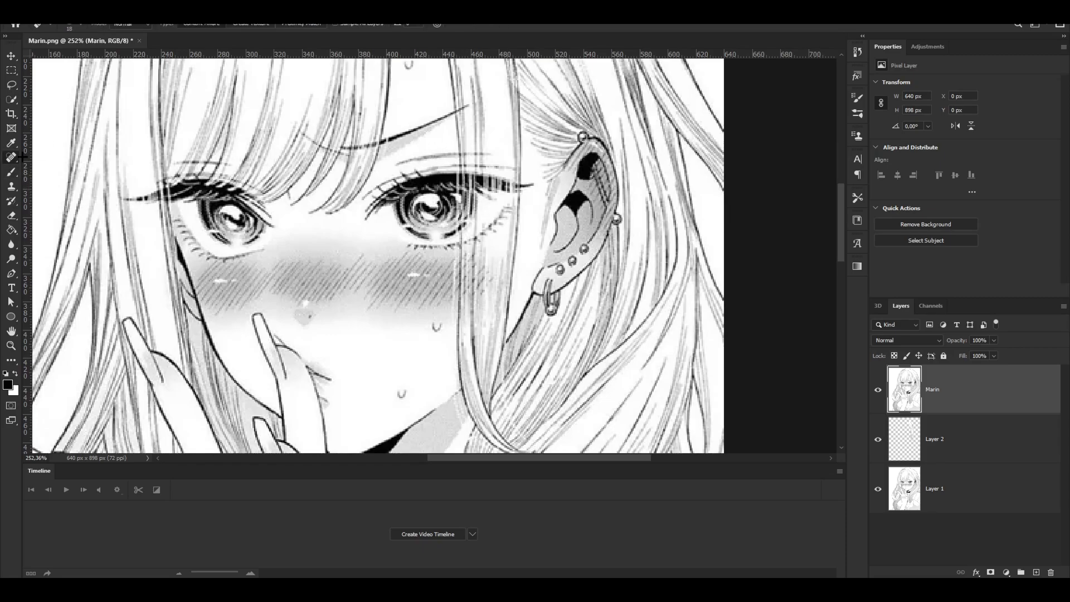
key("b")
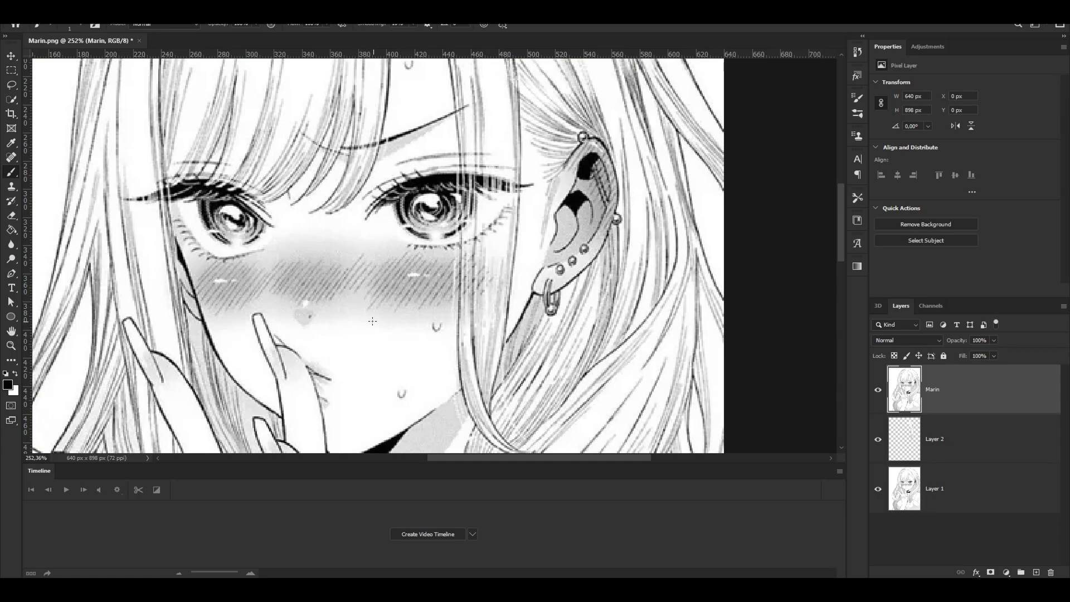
left_click(388, 344, "alt")
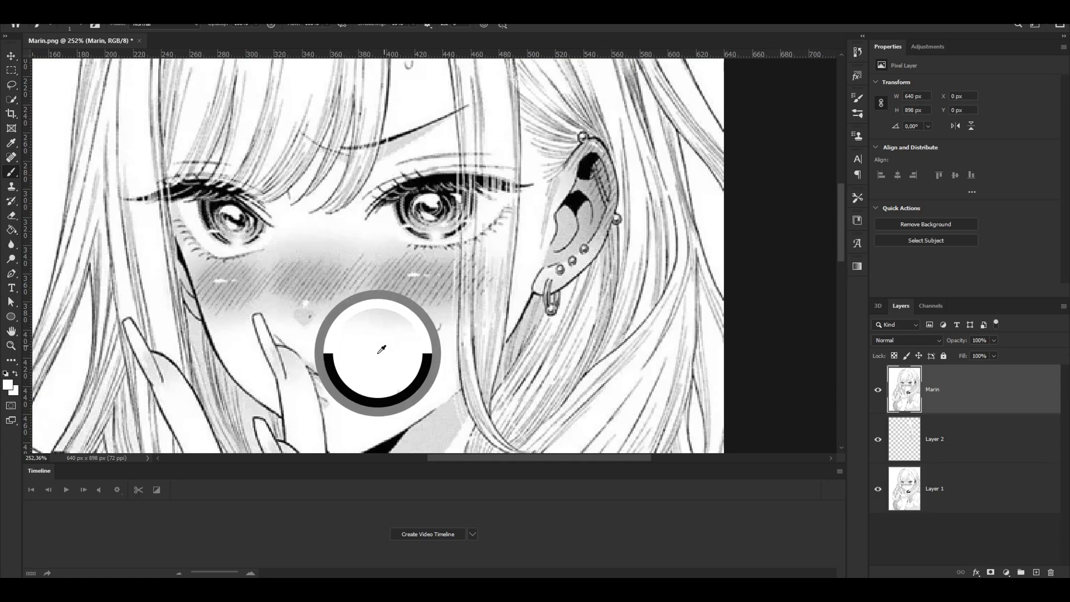
mouse_move(384, 347)
left_mouse_down()
mouse_move(386, 273)
mouse_move(403, 330)
mouse_move(384, 339)
left_mouse_up()
left_click(386, 339, "alt")
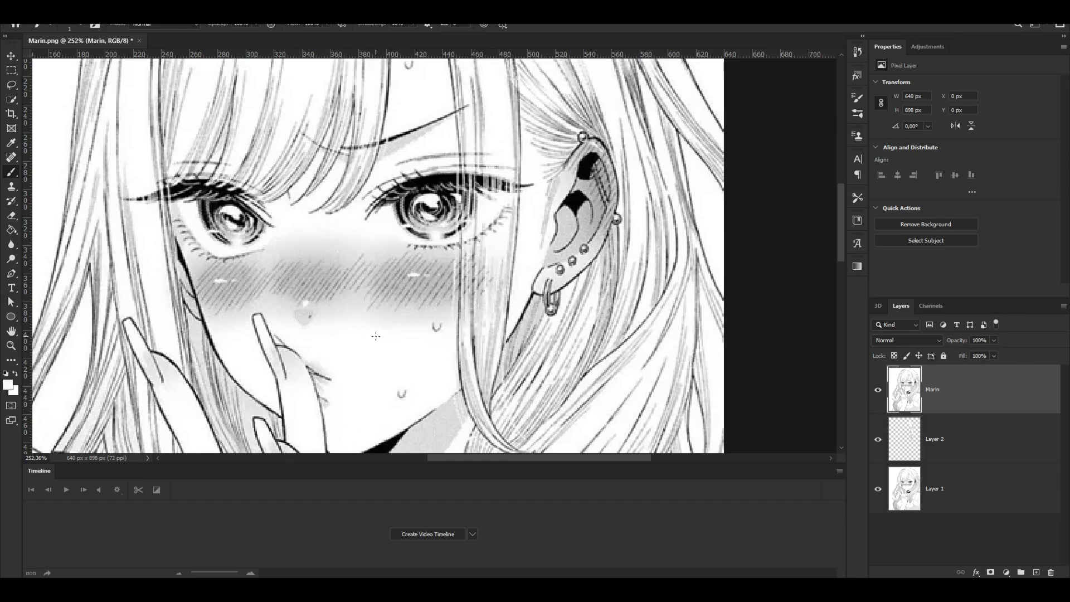
- Enlarge the brush to 68 px and review its size and hardness settings before switching to the Rectangular Marquee tool
right_click(374, 333, "alt")
mouse_move(373, 333)
left_mouse_down()
mouse_move(440, 313)
mouse_move(384, 326)
mouse_move(425, 310)
mouse_move(447, 318)
mouse_move(398, 328)
left_mouse_up()
scroll(378, 330, "up", 3)
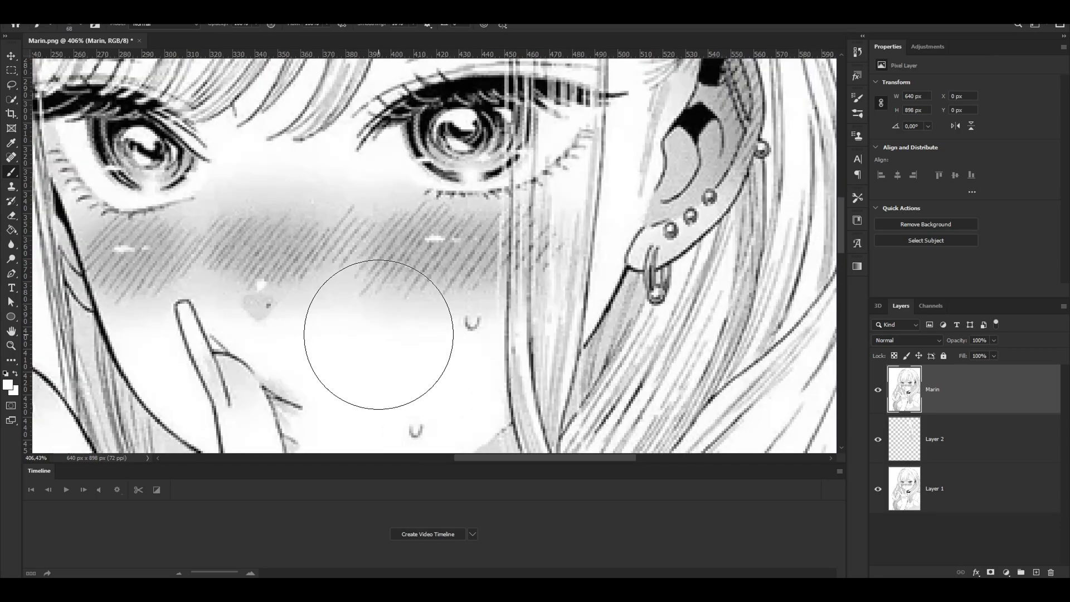
scroll(378, 335, "down", 3)
scroll(367, 329, "up", 2)
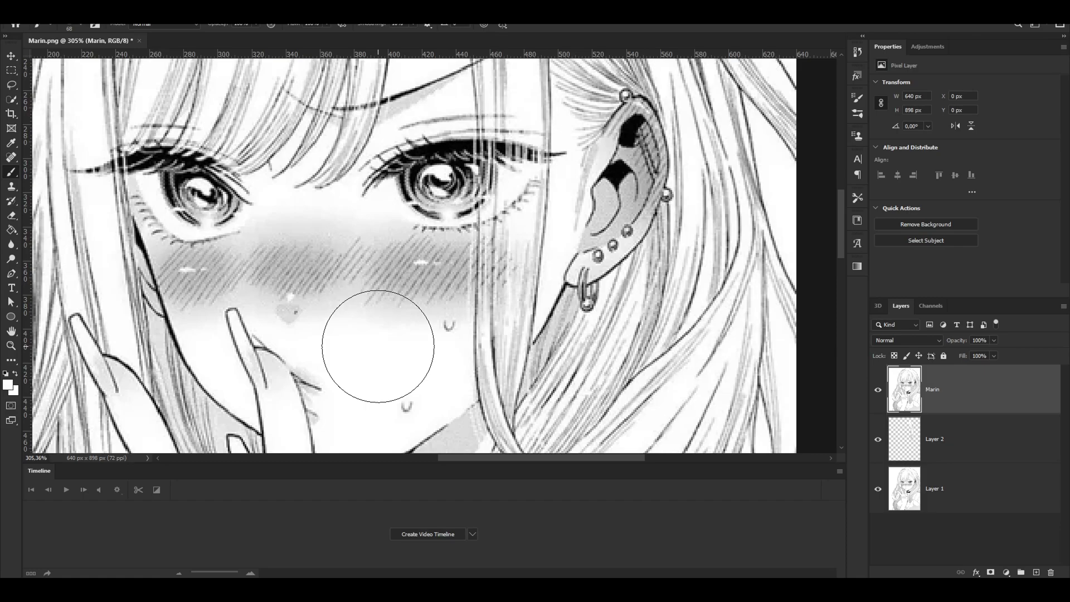
right_click(378, 346)
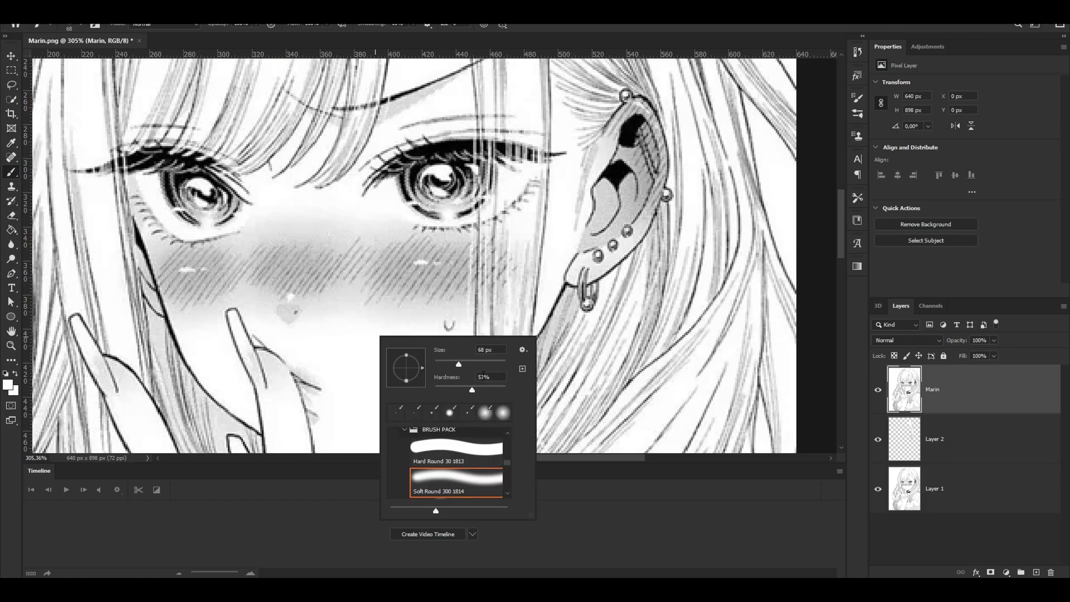
right_click(363, 326)
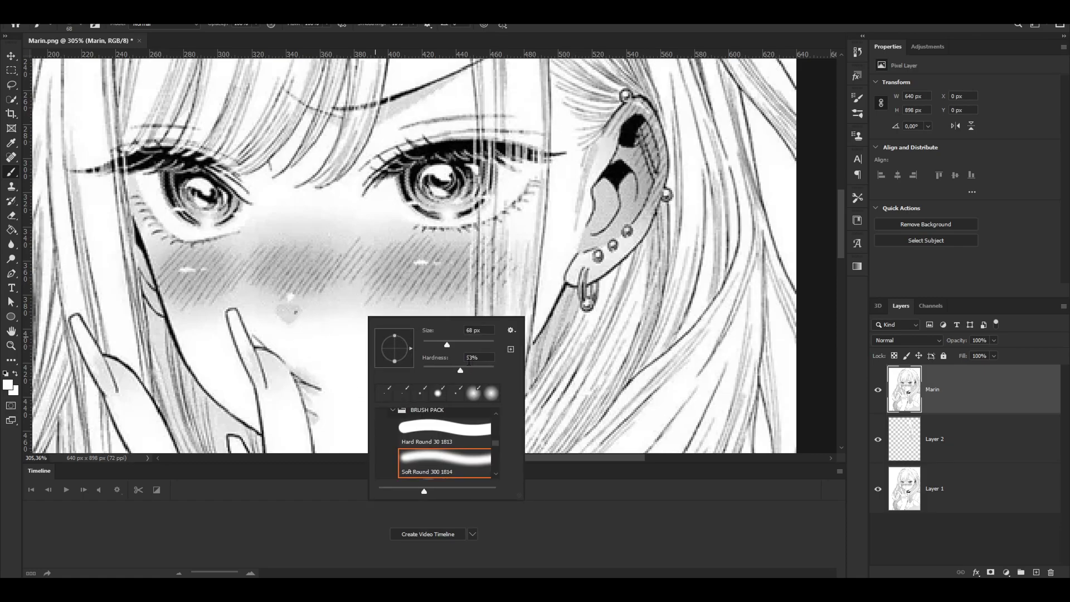
key("m")
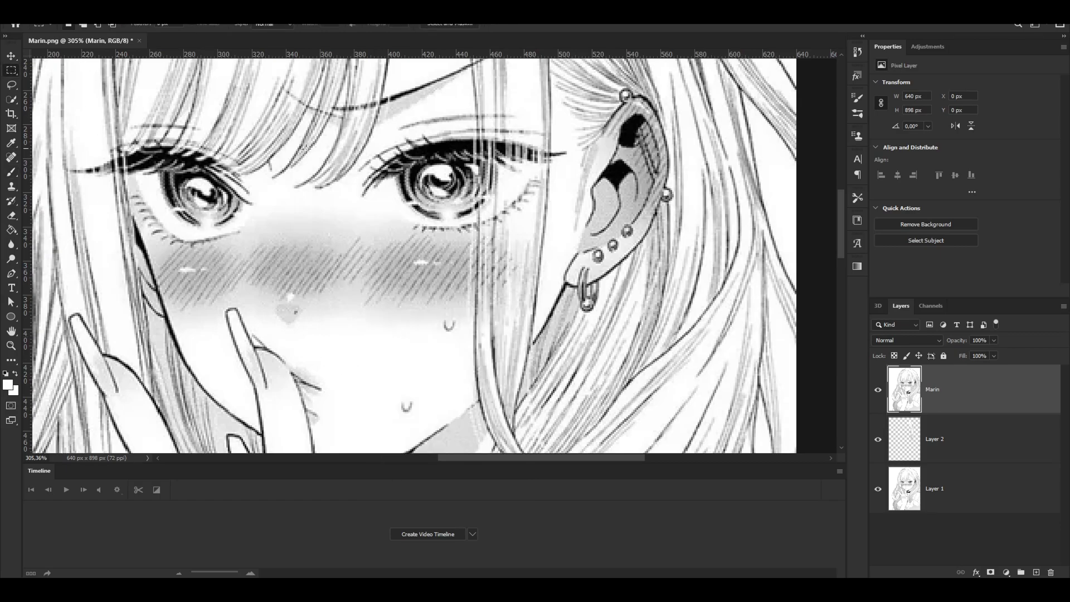
scroll(456, 279, "down", 3)
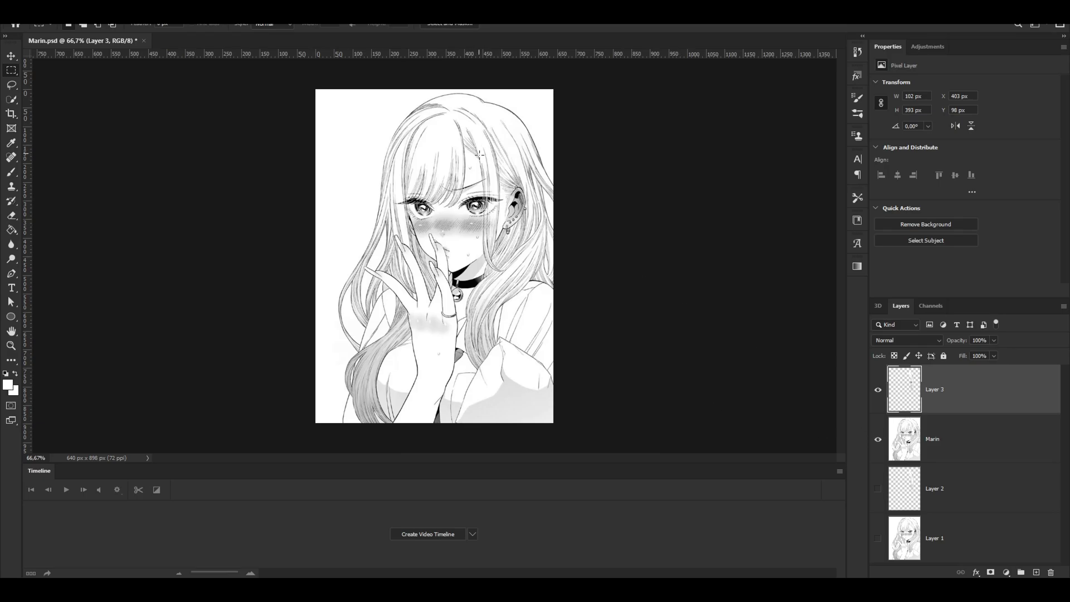
- Hide the Marin layer to examine the cut-out hair strand on Layer 3 by itself
scroll(480, 154, "up", 3)
left_click(878, 439)
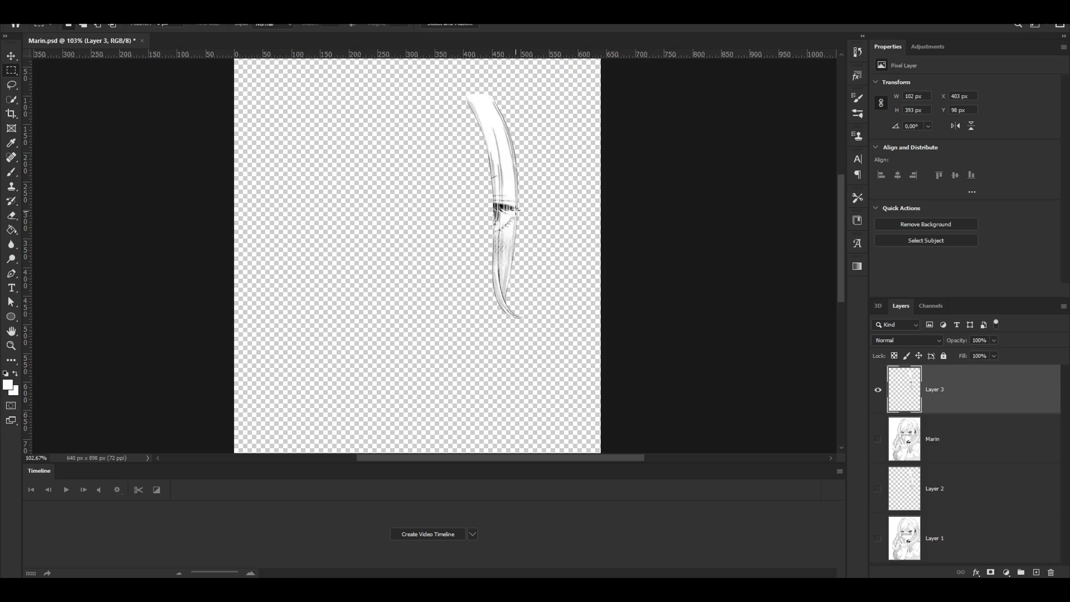
scroll(516, 210, "up", 4)
scroll(504, 238, "down", 4)
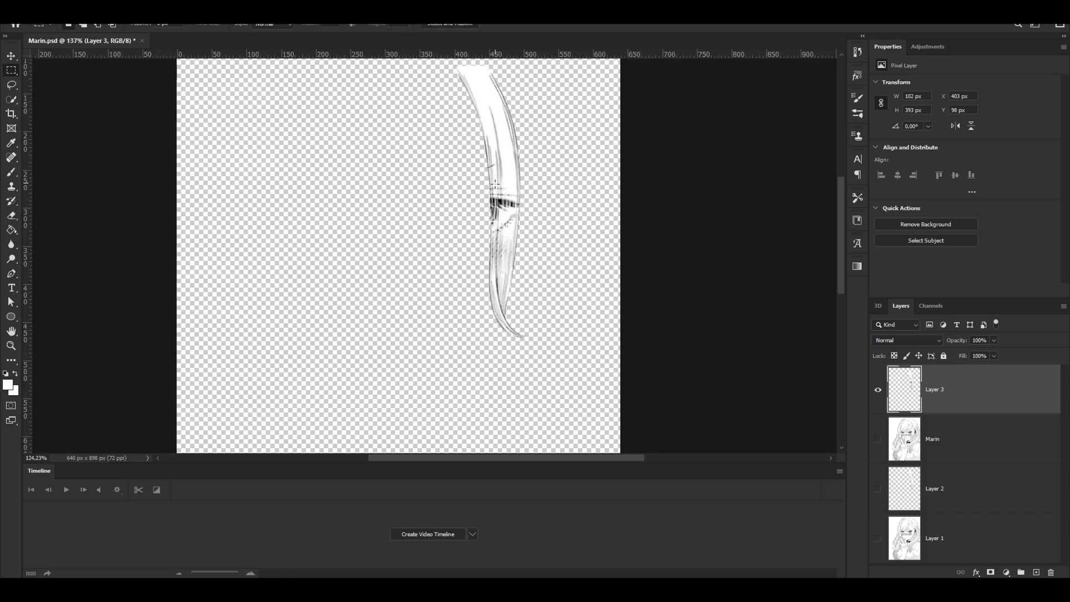
- Show only the Marin layer to examine the face around the hair strand, and return to Layer 3 alone
left_click(878, 440, "alt")
left_click(942, 444)
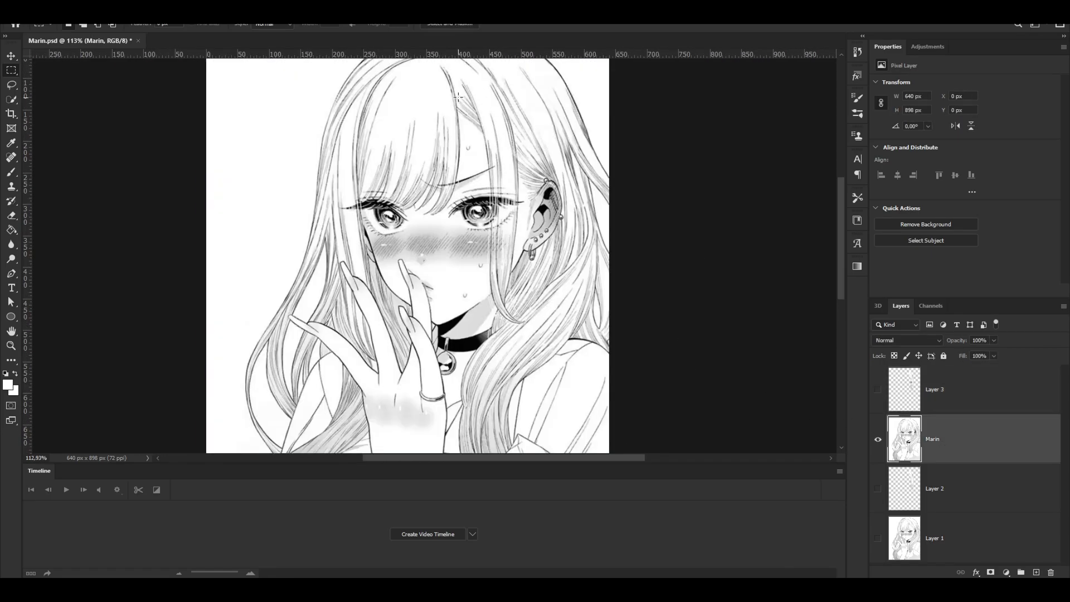
scroll(498, 301, "up", 2)
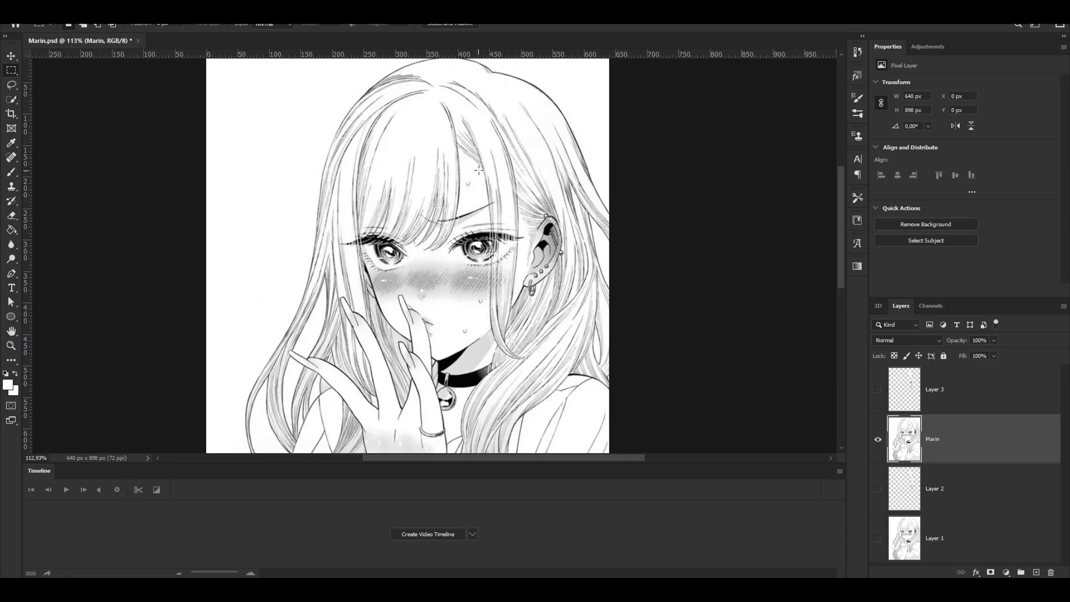
scroll(514, 226, "up", 4)
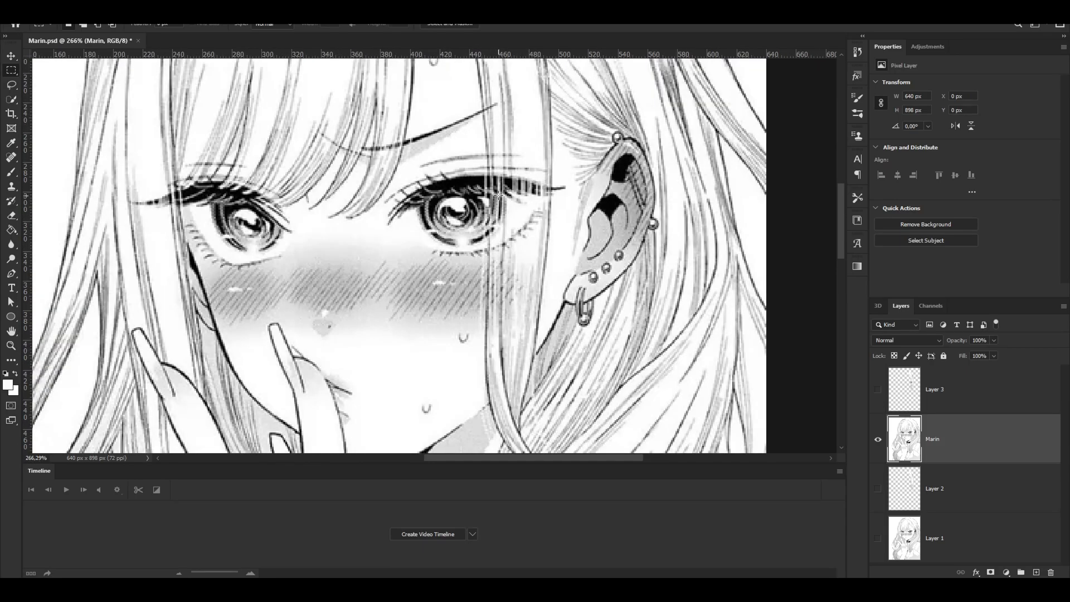
scroll(528, 196, "down", 4)
scroll(514, 271, "up", 1)
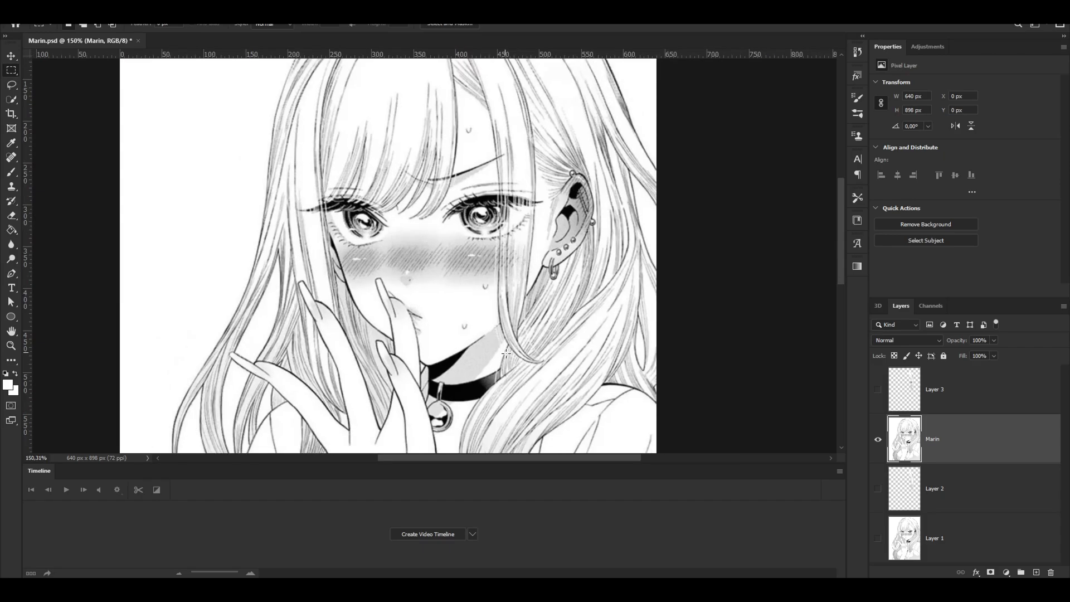
scroll(539, 350, "down", 1)
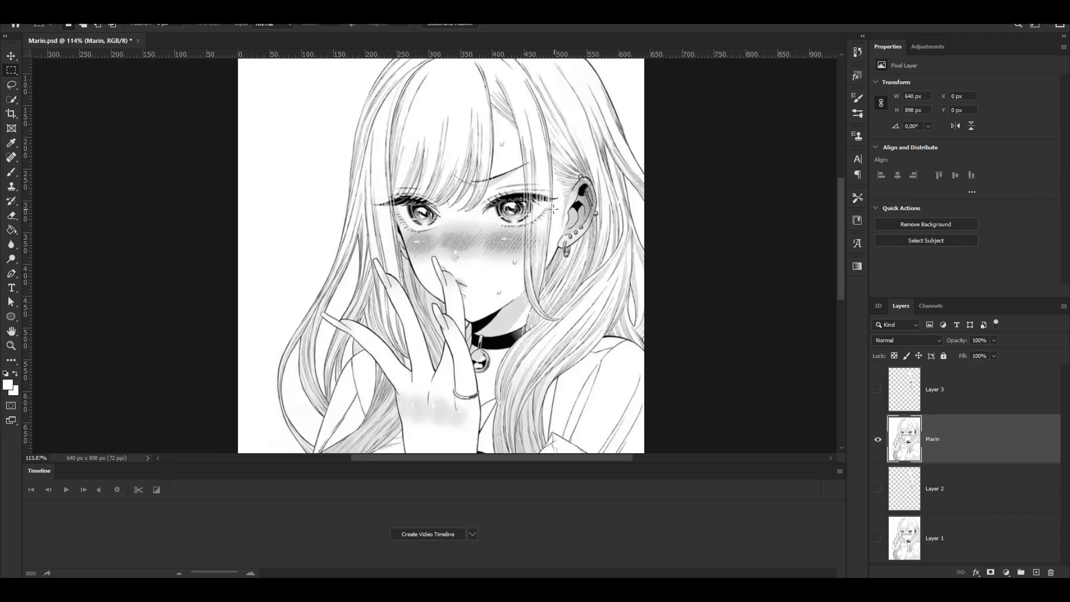
left_click(878, 389)
left_click(878, 441)
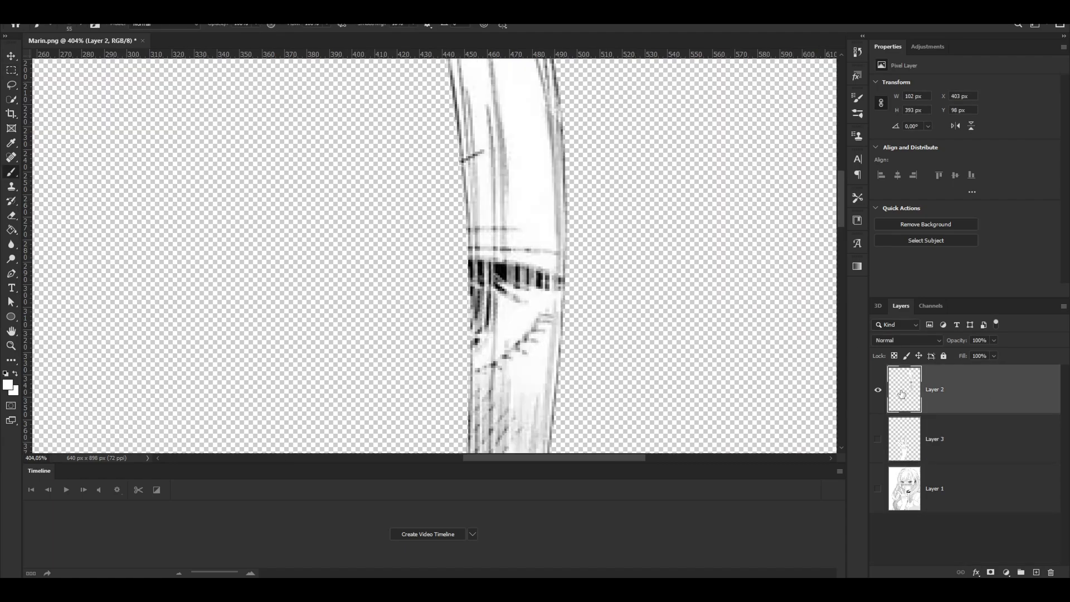
- Load the Layer 2 hair strand as a selection, try brushing over the eyelashes inside it, and undo the painting
left_click(903, 395, "ctrl")
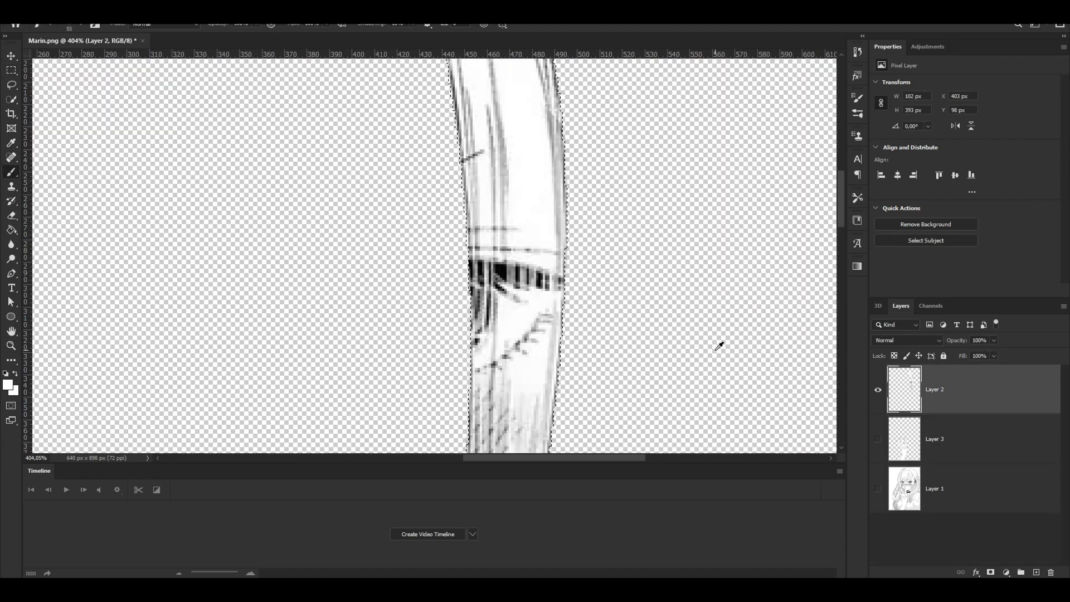
scroll(717, 346, "down", 2)
left_click(571, 282)
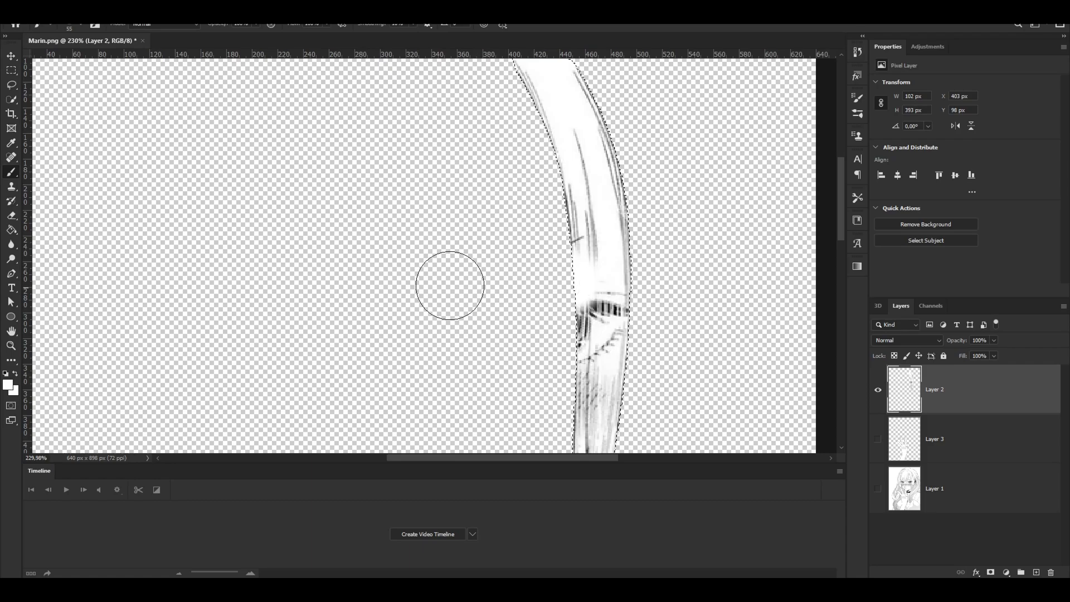
key("ctrl+z")
key("ctrl+z")
key("ctrl+z")
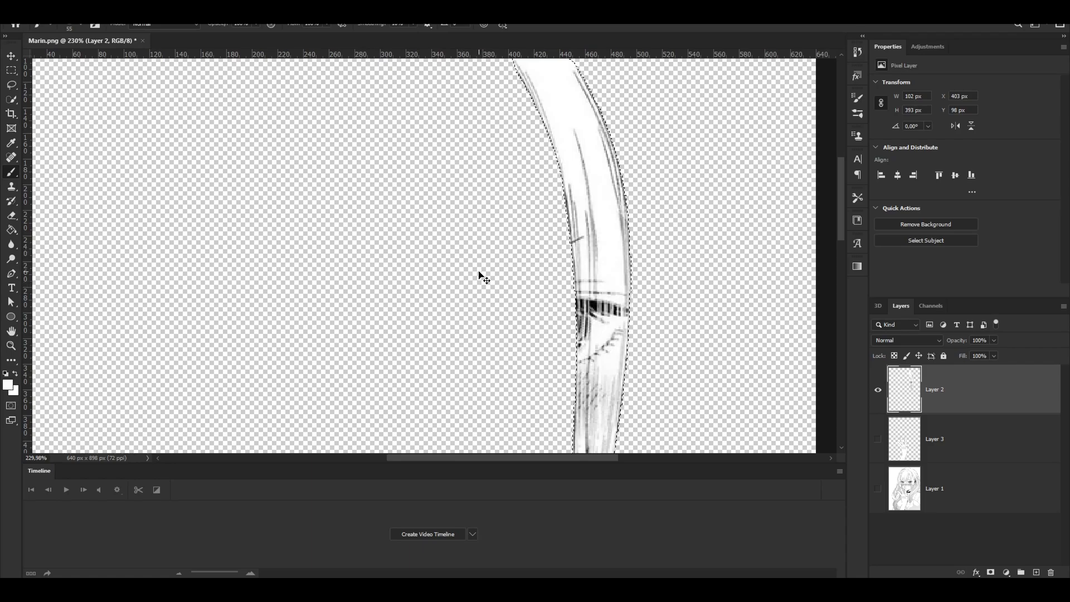
- Deselect the strand, try a brush stroke on the empty area outside it, and undo the stroke
left_click(8, 67)
left_click(323, 153)
key("b")
mouse_move(335, 212)
left_mouse_down()
mouse_move(466, 294)
mouse_move(311, 241)
left_mouse_up()
key("ctrl+z")
- Load the Layer 2 strand as a selection and paint sampled white over the eyelashes in its open white area
left_click(905, 387, "ctrl")
scroll(648, 341, "up", 10)
left_click_drag(551, 224, 493, 240)
left_click(551, 171, "alt")
left_click_drag(554, 204, 537, 205)
mouse_move(547, 214)
left_mouse_down()
mouse_move(565, 300)
mouse_move(556, 320)
left_mouse_up()
scroll(550, 326, "down", 1)
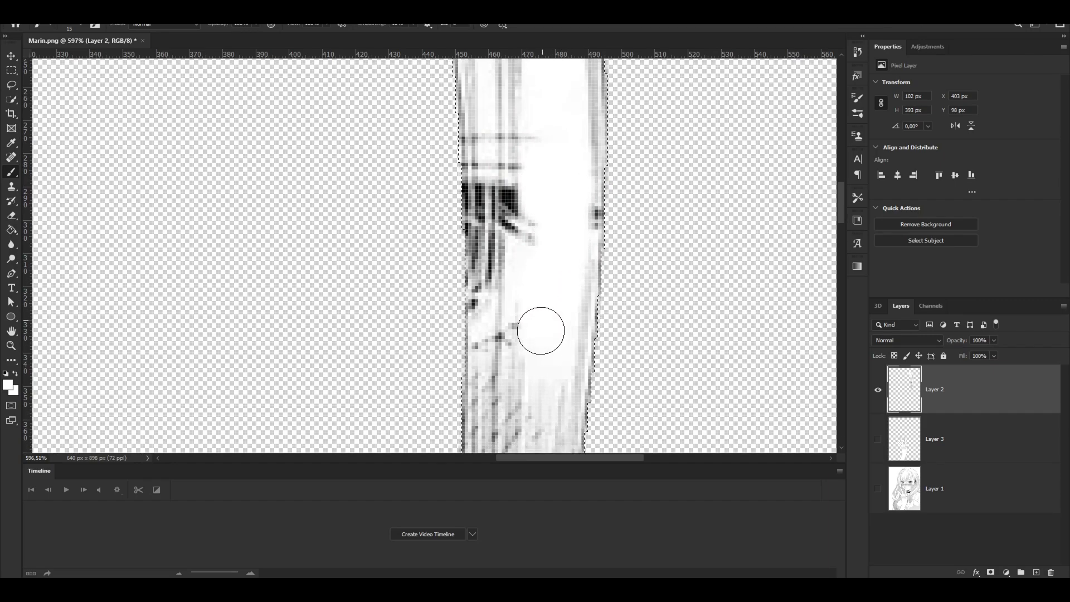
mouse_move(545, 252)
left_mouse_down()
mouse_move(533, 246)
mouse_move(537, 202)
left_mouse_up()
- Brush white over the blush hatching in the middle of the strand just below the eye
scroll(538, 202, "down", 6)
scroll(543, 334, "down", 1)
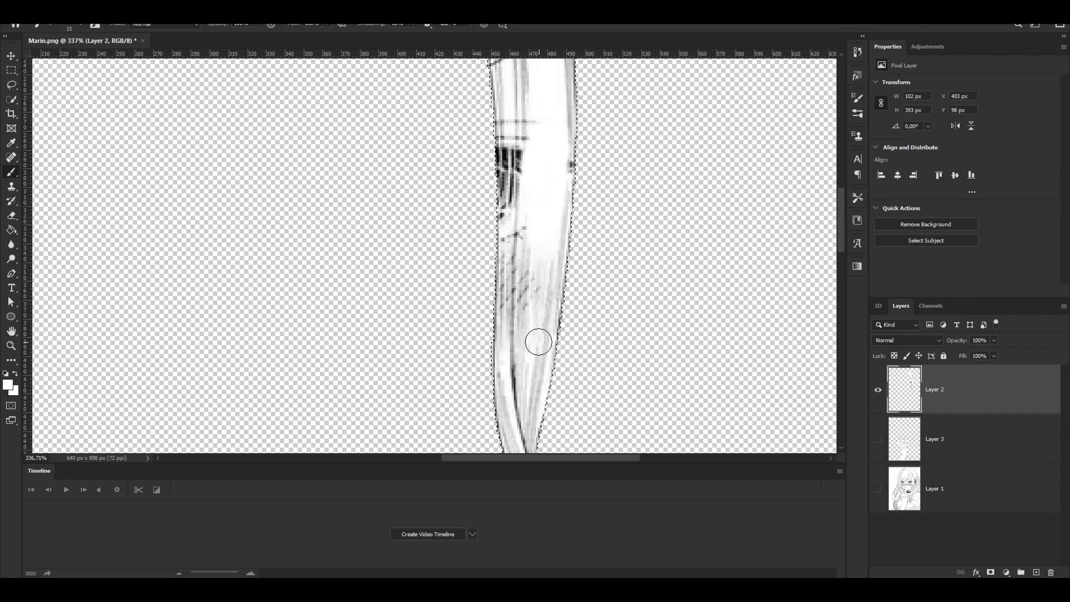
left_click_drag(528, 302, 549, 277)
scroll(549, 277, "up", 5)
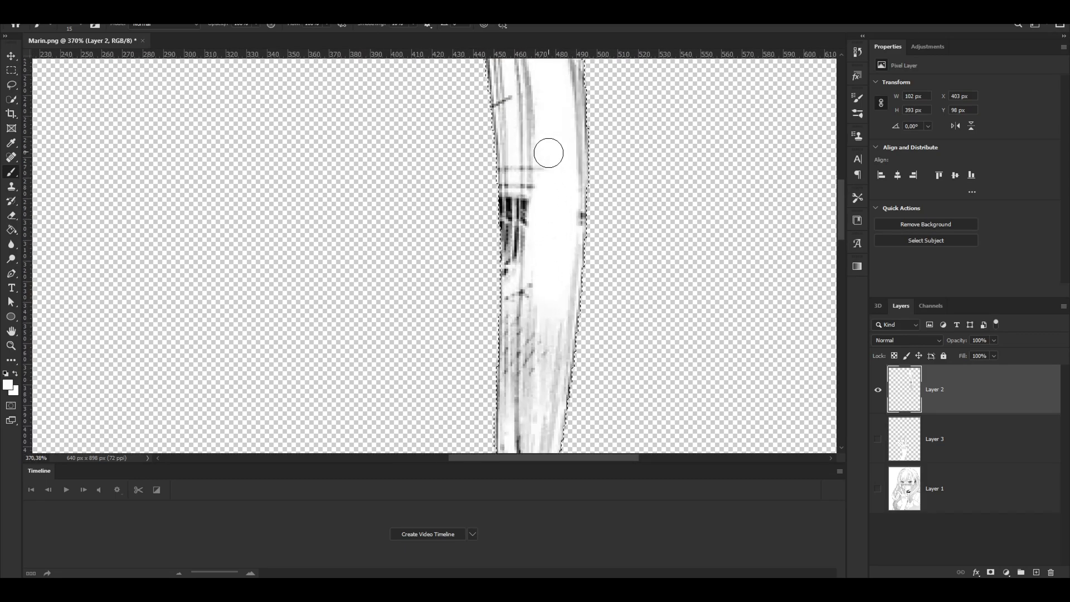
- Reduce the brush to 2 px and paint out the short eyebrow line crossing the strand
right_click(504, 174, "alt")
scroll(519, 193, "up", 10)
right_click(500, 189, "alt")
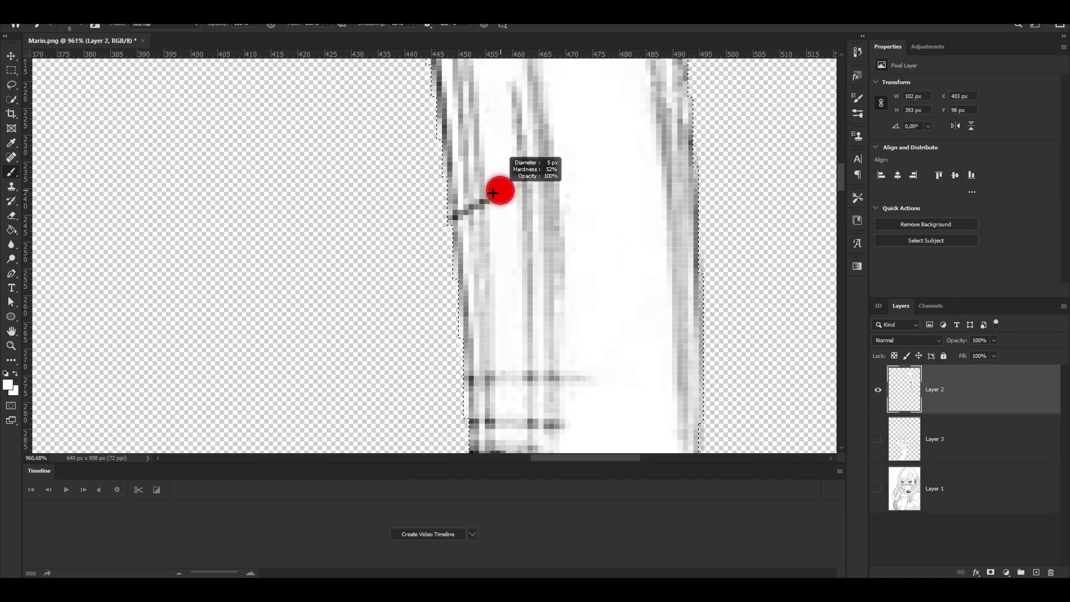
right_click(486, 188, "alt")
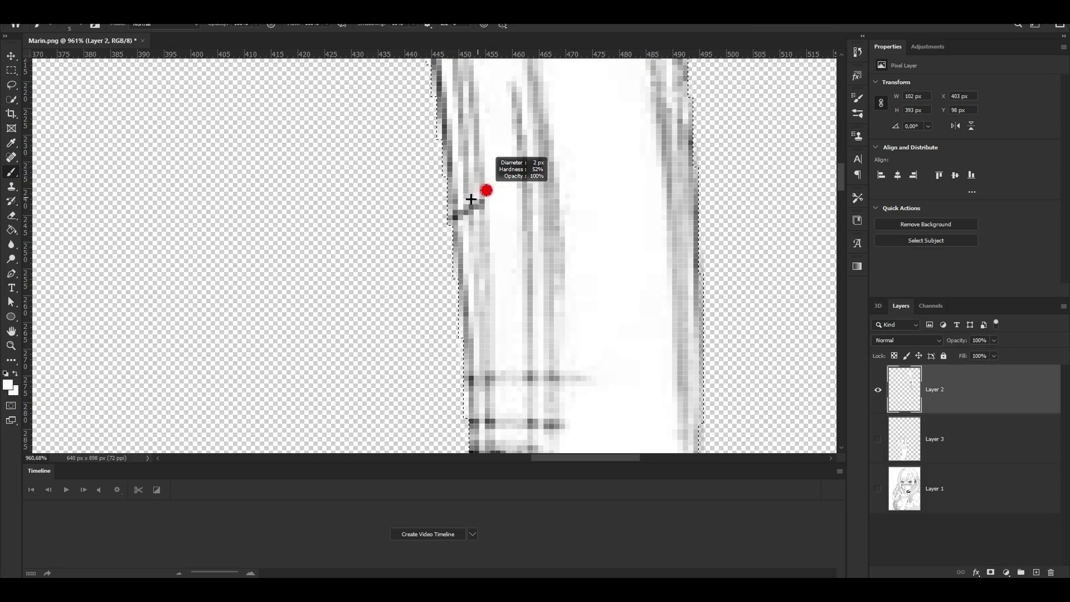
mouse_move(476, 205)
left_mouse_down()
mouse_move(456, 217)
mouse_move(466, 211)
left_mouse_up()
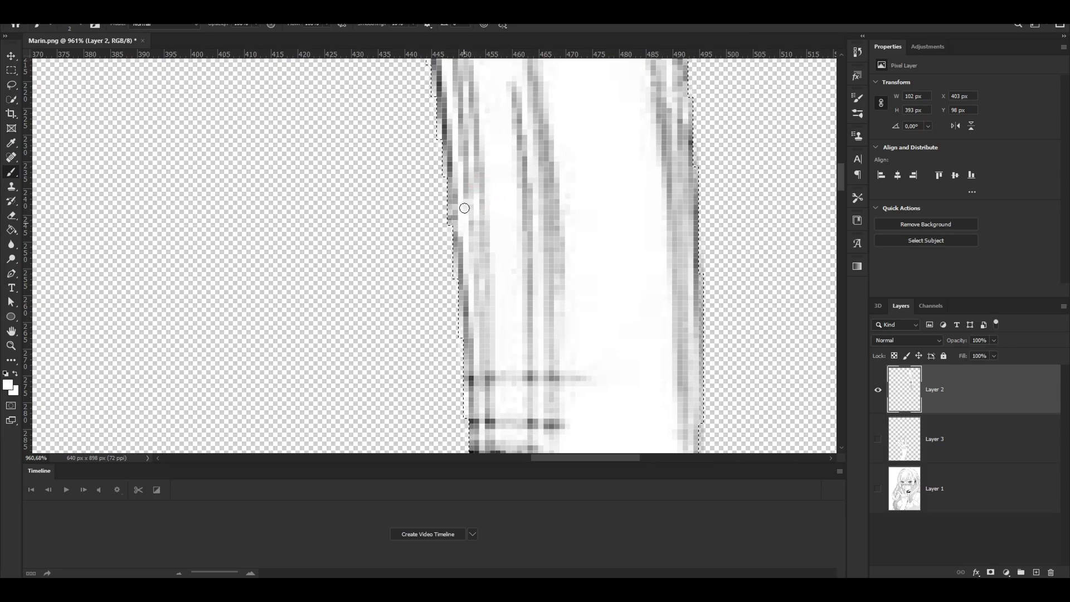
- Paint out the eyelid crease and lash marks in the narrow gap between the strand's left hair lines with sampled white
scroll(535, 246, "down", 6)
scroll(513, 228, "up", 1)
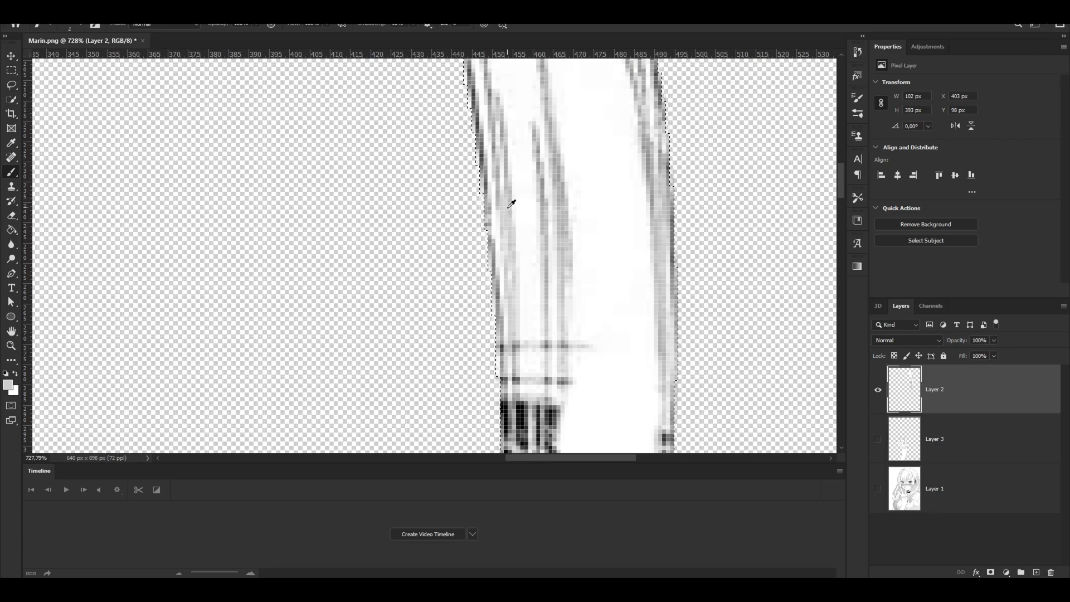
scroll(519, 240, "down", 1)
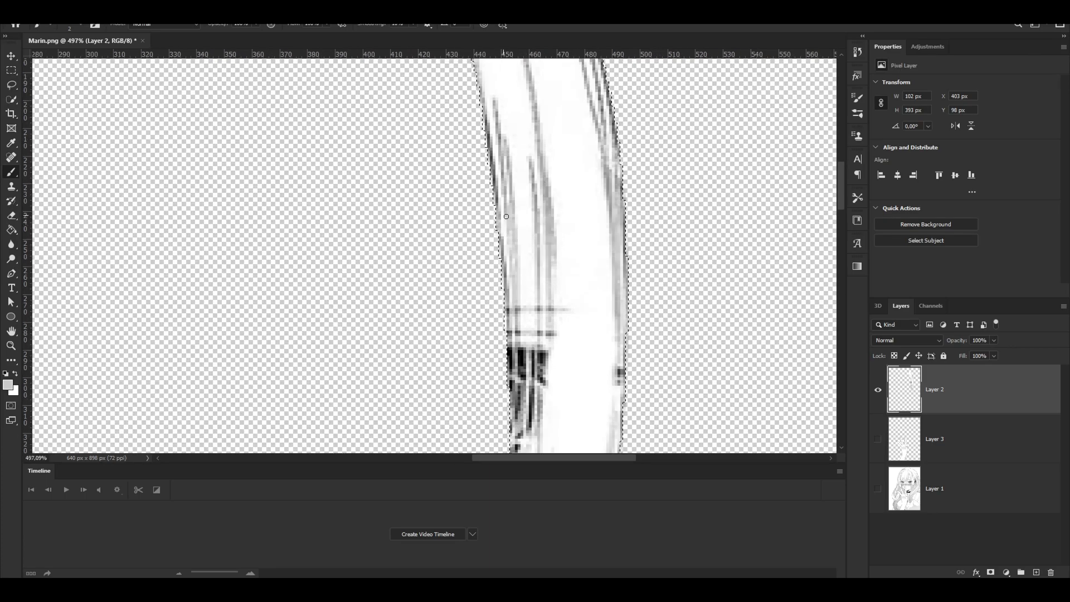
scroll(506, 216, "up", 2)
mouse_move(506, 205)
left_mouse_down()
mouse_move(509, 285)
mouse_move(513, 321)
mouse_move(514, 245)
mouse_move(523, 355)
mouse_move(516, 313)
mouse_move(510, 329)
mouse_move(521, 182)
left_mouse_up()
scroll(513, 248, "down", 2)
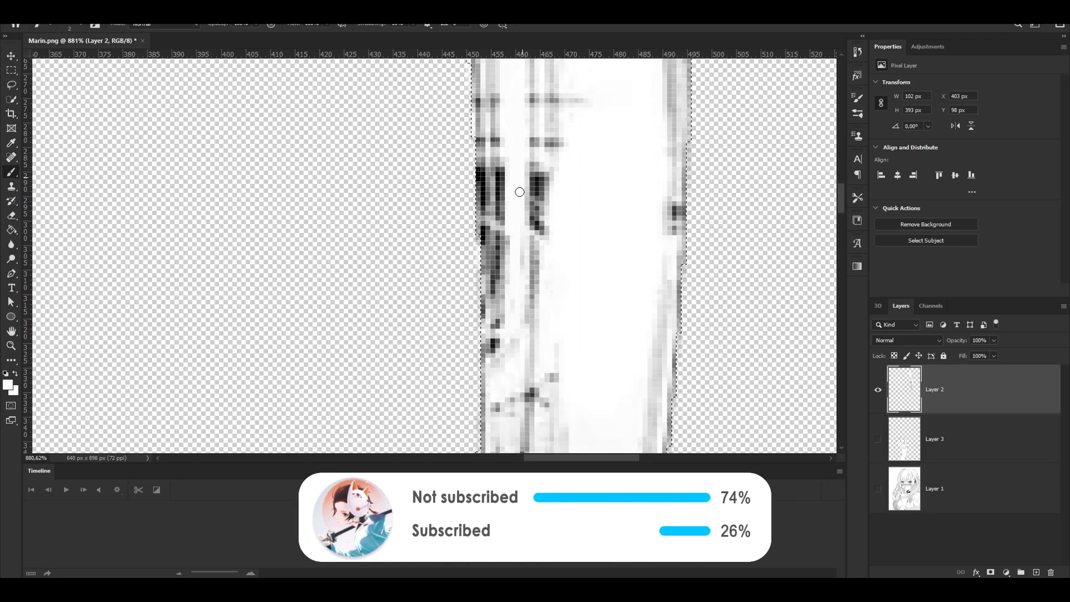
- Blend the remaining eyelid crease segments into the strand's inner hair lines using tones sampled beside them
scroll(523, 184, "up", 2)
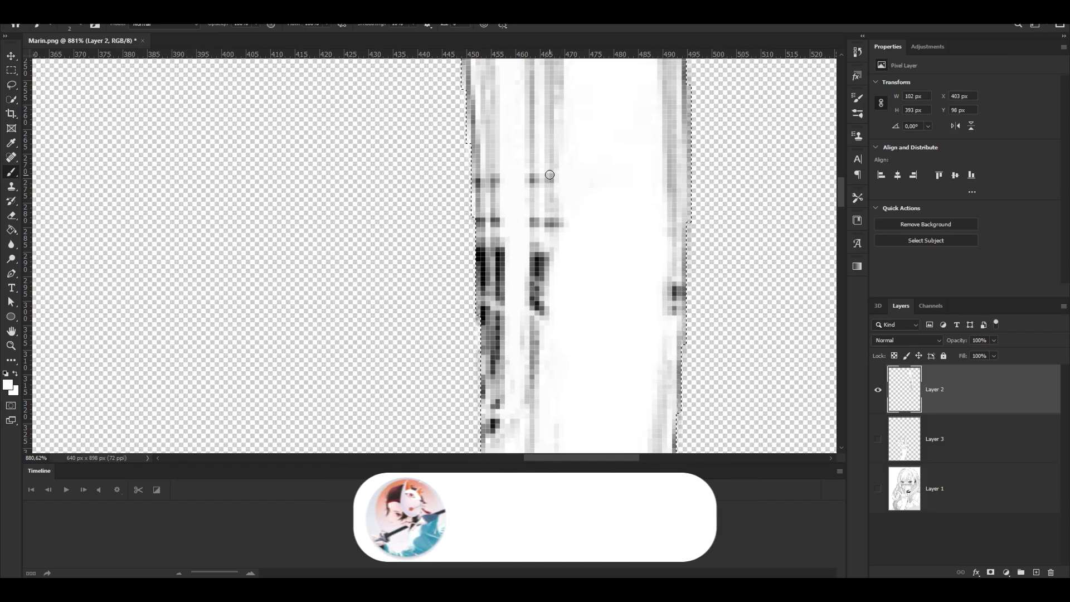
scroll(552, 219, "up", 1)
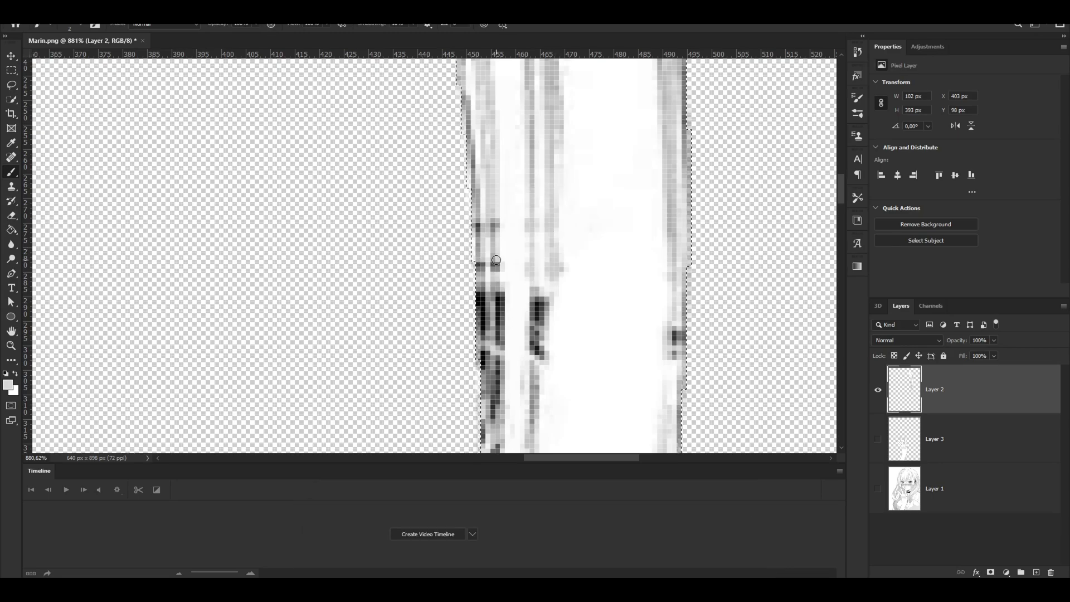
- Show Layer 3 and Layer 1 to check the strand against the full drawing, then hide both layers again
scroll(803, 423, "down", 3)
left_click(878, 439)
left_click(878, 489)
scroll(527, 335, "down", 6)
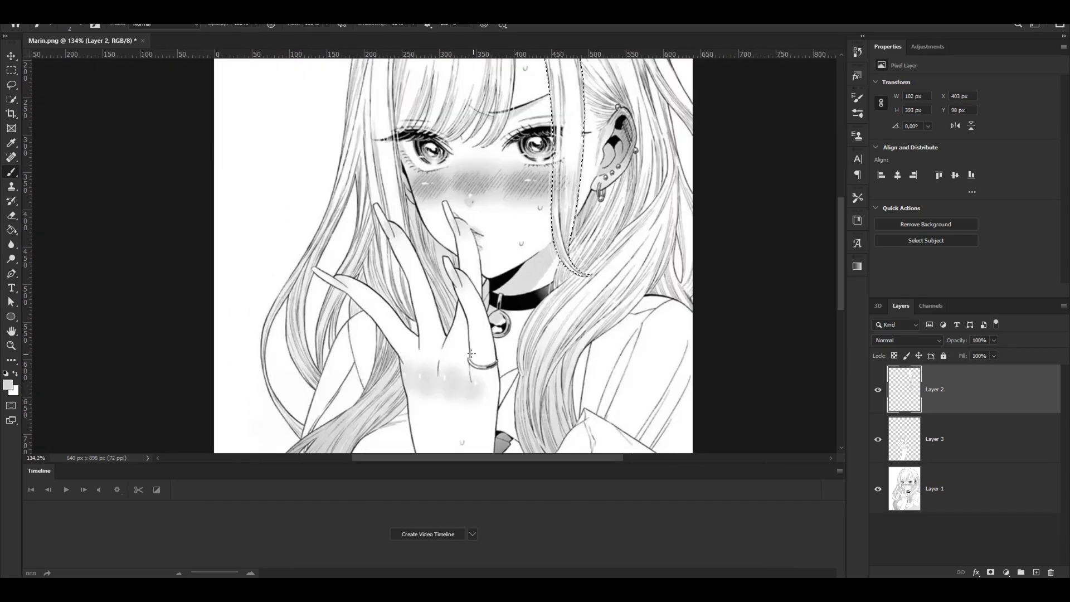
scroll(471, 353, "down", 3)
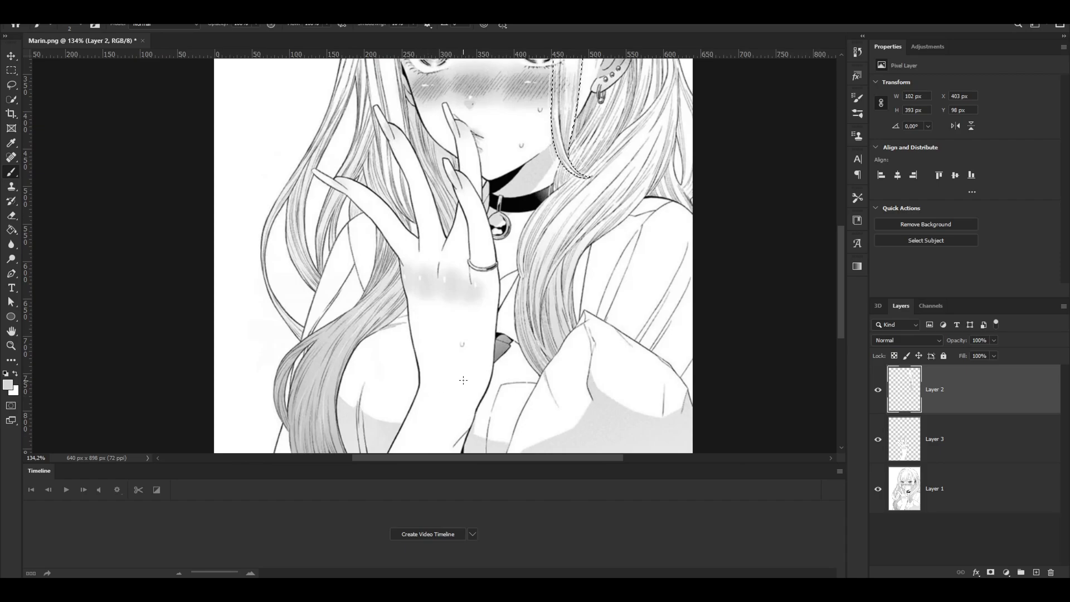
scroll(464, 380, "up", 5)
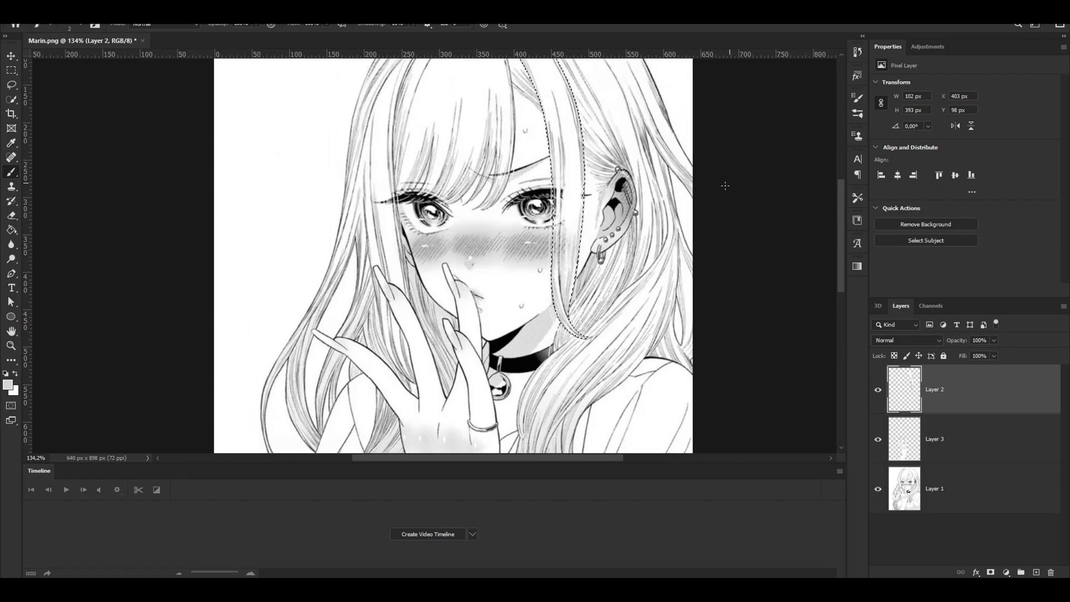
scroll(574, 184, "up", 5)
left_click(878, 488)
left_click(878, 439)
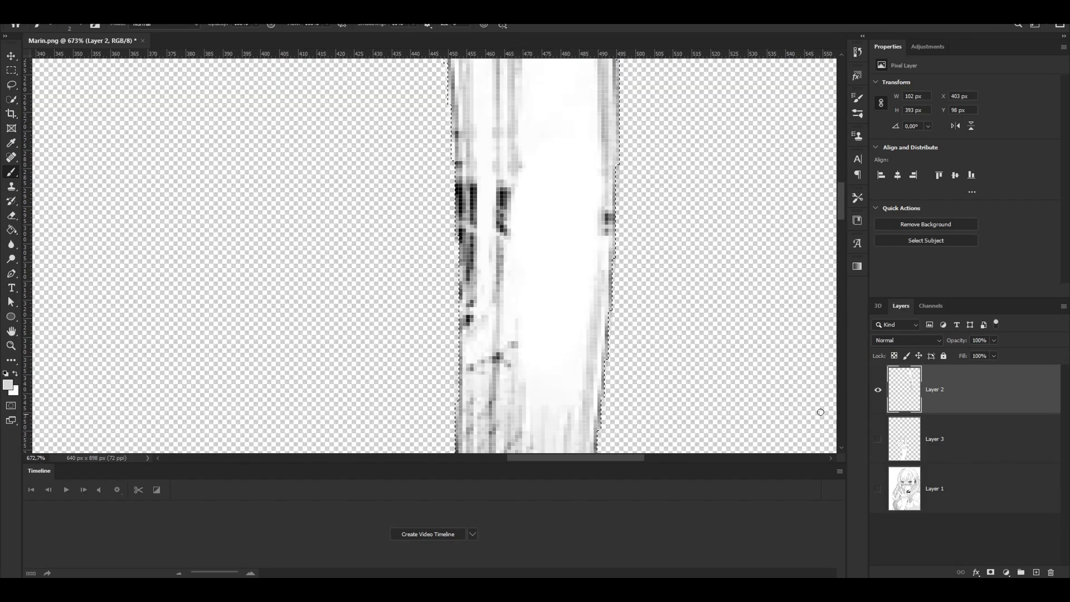
- Enlarge the brush to 6 px and paint out the dark eyelash patch on the strand's inner hair line
scroll(512, 246, "up", 2)
right_click(515, 252, "alt")
left_click_drag(511, 246, 495, 260)
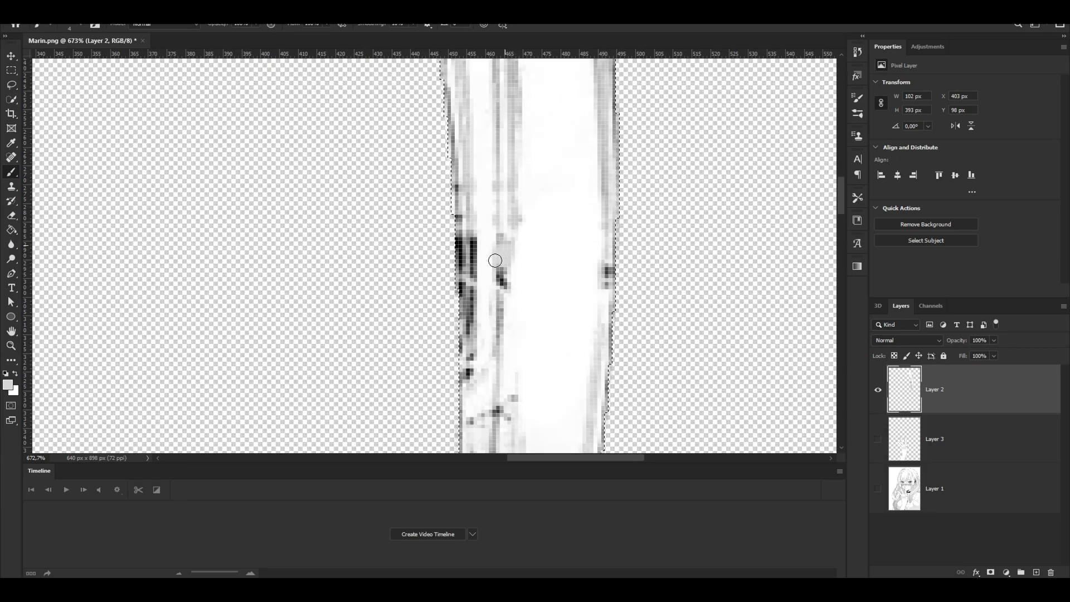
scroll(516, 270, "up", 2)
left_click(494, 197, "alt")
left_click_drag(476, 187, 515, 186)
- Reduce the brush to 2 px and redraw the inner hair line in sampled grey through the cleared eyelash area
left_click(513, 198, "alt")
right_click(511, 208, "alt")
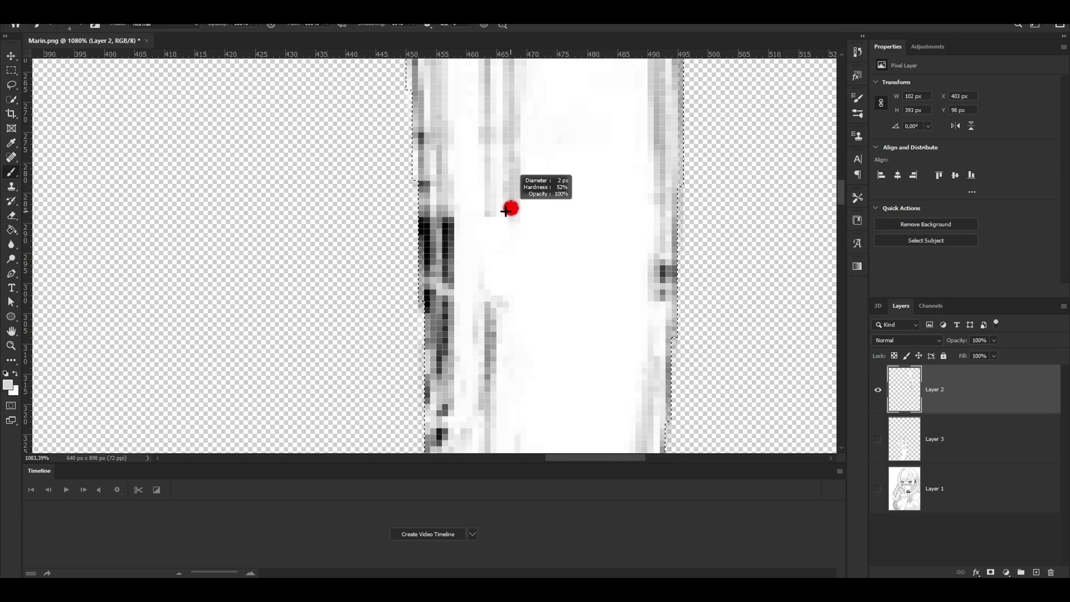
left_click_drag(509, 198, 505, 297)
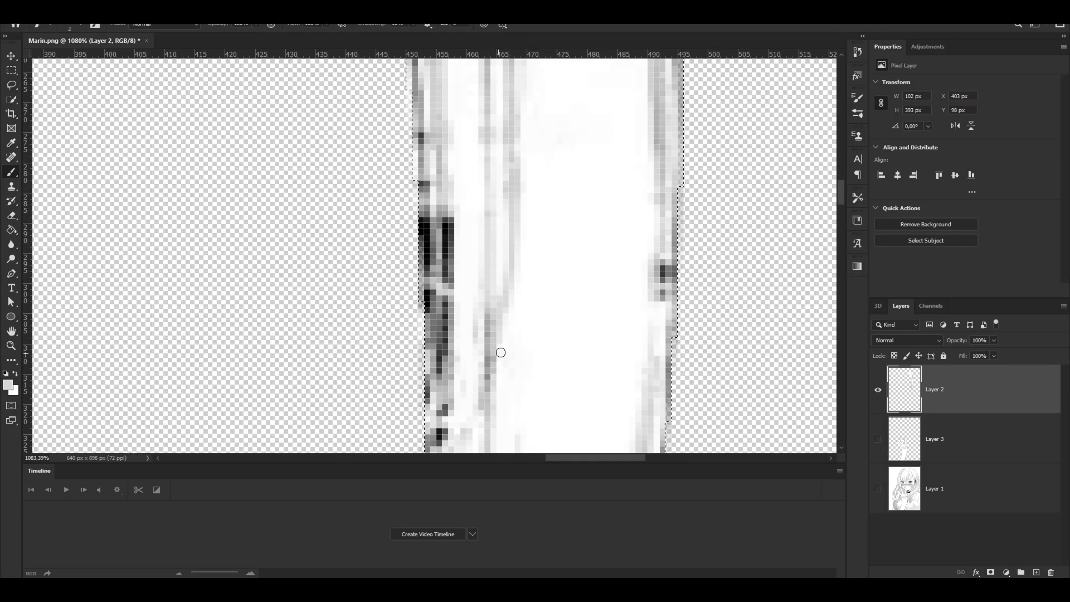
scroll(495, 354, "down", 8)
scroll(555, 321, "up", 8)
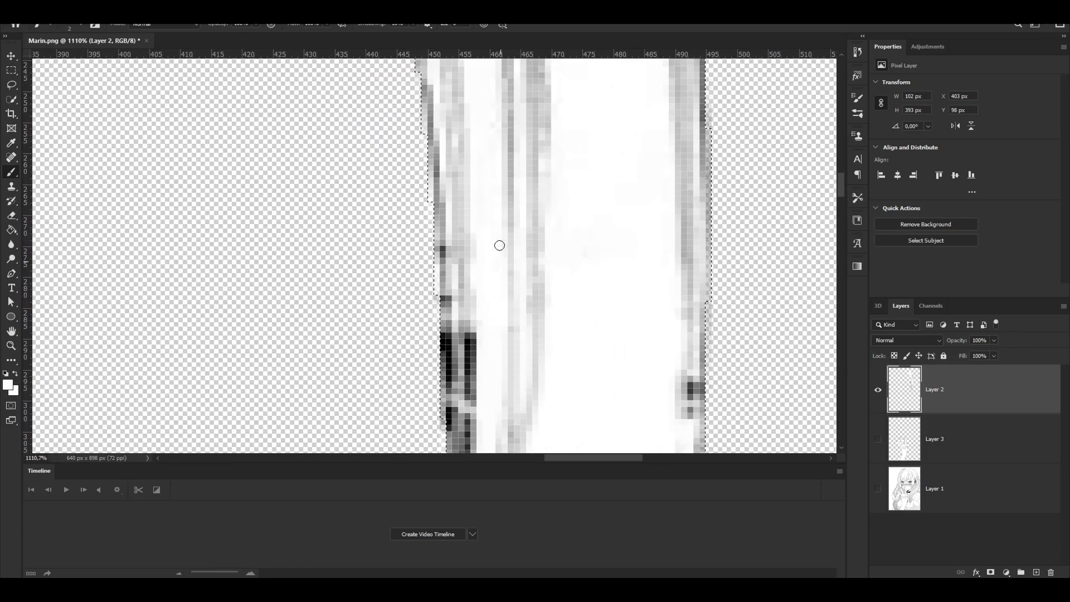
scroll(544, 232, "down", 7)
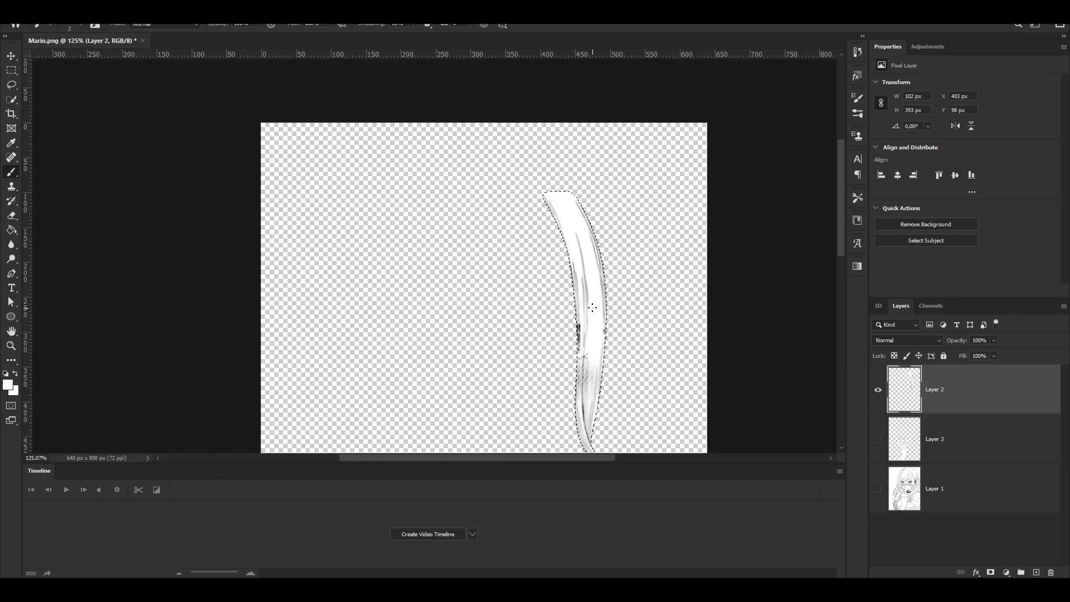
scroll(634, 343, "up", 8)
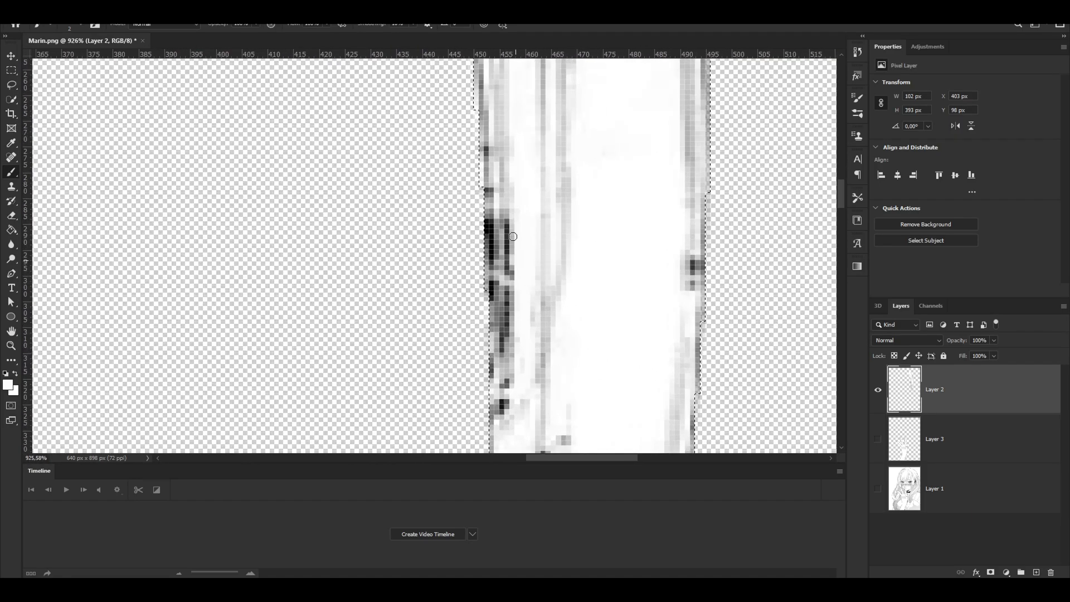
- Paint out the dark eyelash marks along the strand's left edge with sampled tones
left_click_drag(513, 236, 501, 425)
left_click(505, 217, "alt")
scroll(681, 289, "down", 5)
scroll(607, 240, "down", 2)
scroll(607, 223, "up", 6)
scroll(591, 223, "up", 3)
scroll(681, 307, "down", 5)
scroll(691, 320, "up", 3)
- Compare the strand briefly with Layer 1 and retouch the hair lines at eye level with sampled tones
left_click(878, 488)
left_click(878, 488)
scroll(567, 301, "up", 2)
scroll(643, 312, "up", 1)
left_click(596, 267, "alt")
left_click_drag(556, 212, 553, 313)
left_click(560, 321, "alt")
left_click_drag(562, 240, 596, 307)
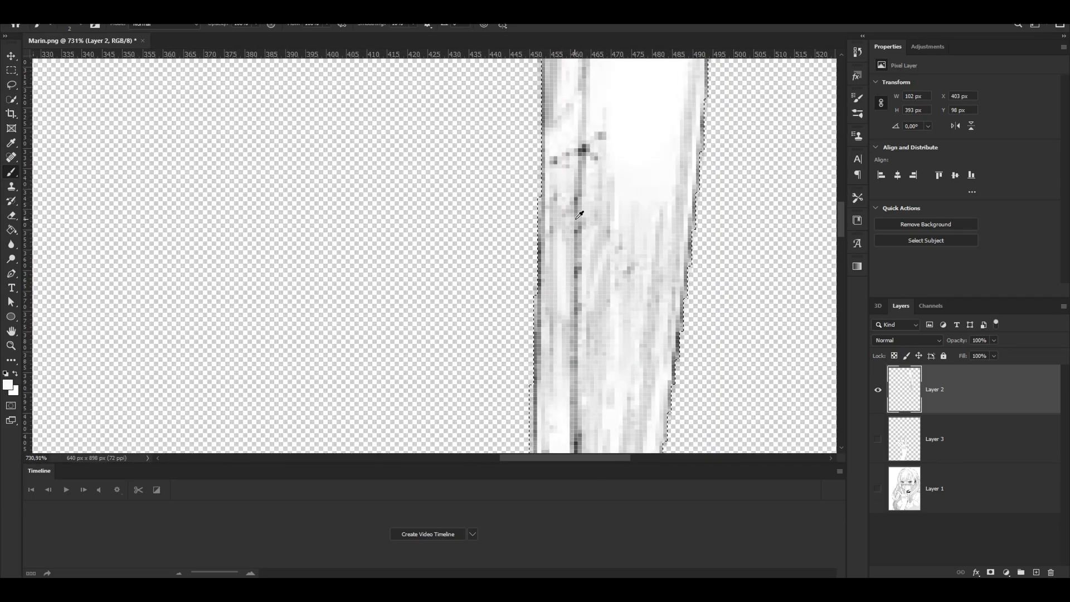
- Touch up the leftover lash and shading marks in the strand's lower half with sampled tones
left_click(601, 309, "alt")
scroll(601, 310, "down", 5)
scroll(614, 195, "up", 3)
left_click_drag(666, 203, 664, 226)
left_click(600, 331, "alt")
scroll(600, 332, "down", 8)
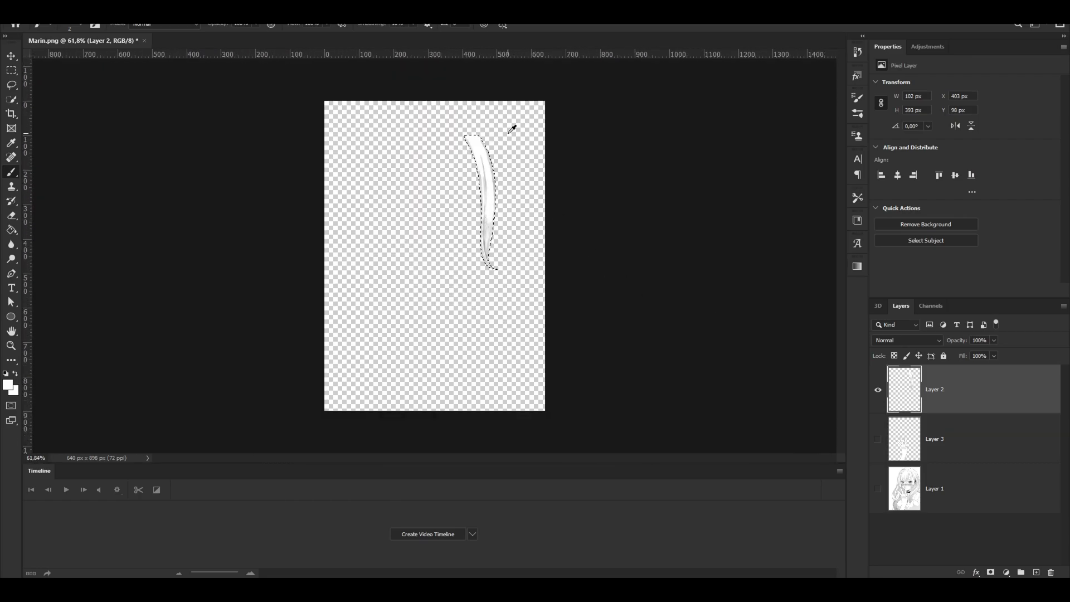
- Deselect the strand, show only Layer 1 and make it the active layer
scroll(512, 125, "up", 4)
key("ctrl+d")
key("m")
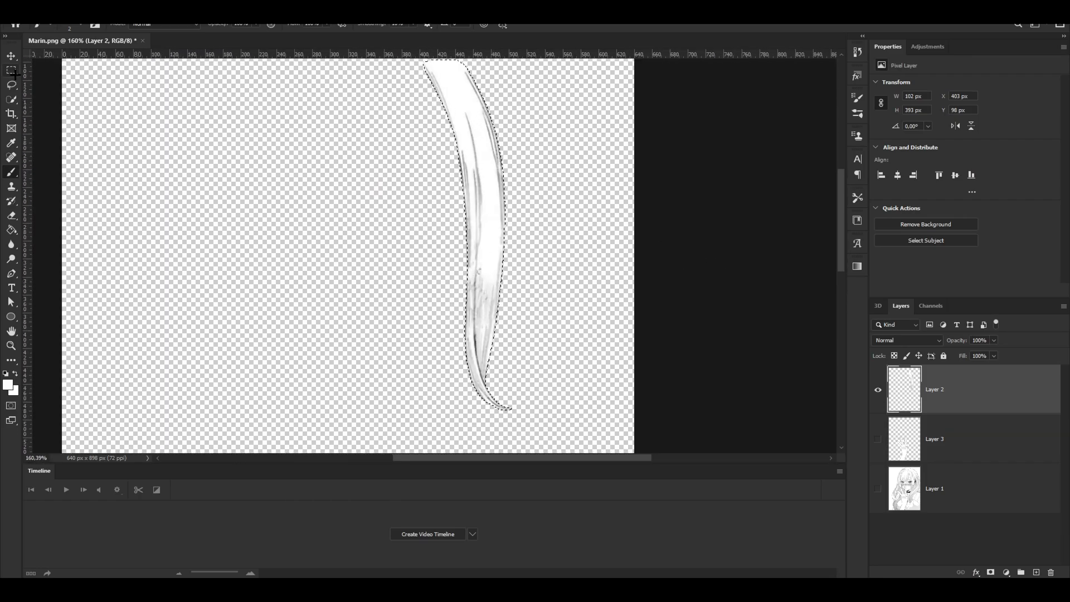
scroll(485, 181, "down", 1)
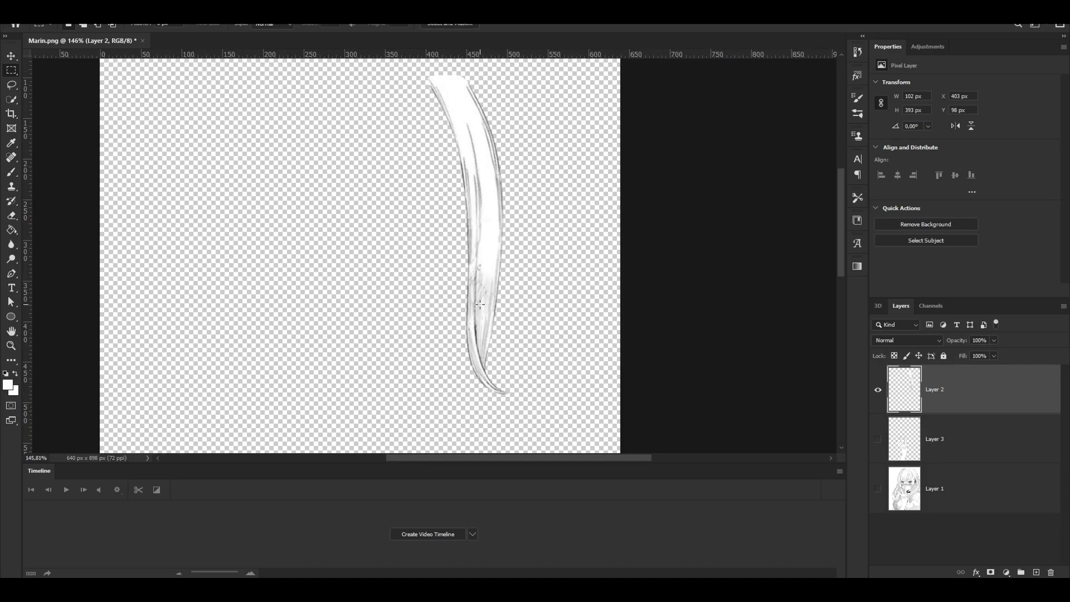
left_click(878, 489, "alt")
left_click(949, 497)
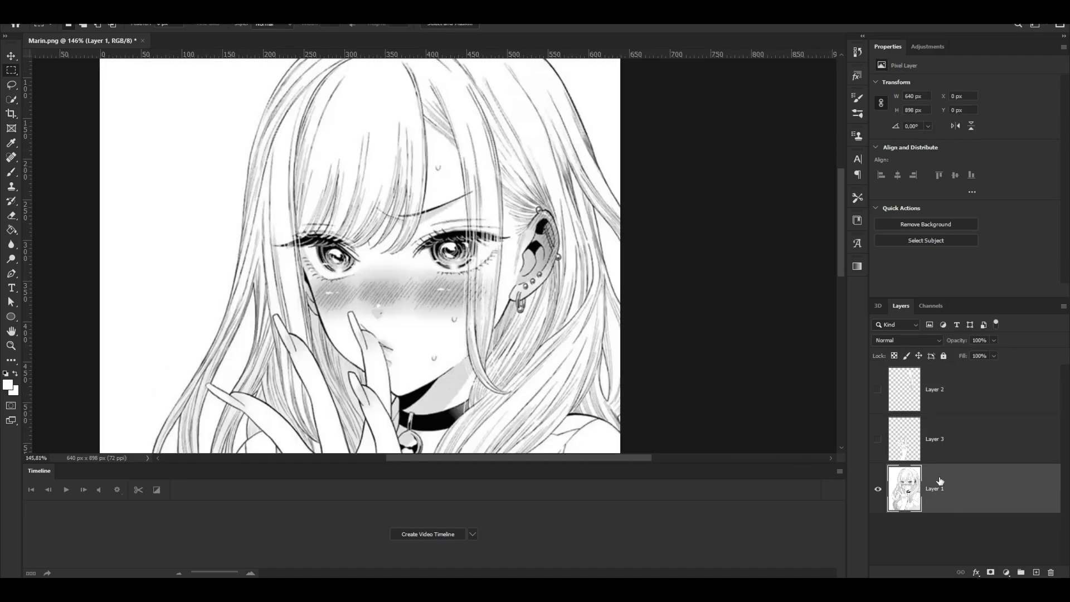
- Paint sampled white over the strand's inner hair lines on the Layer 1 forehead, from beside the eyebrow to the eyelid, undoing the last stroke
scroll(475, 165, "up", 5)
key("b")
left_click(414, 187, "alt")
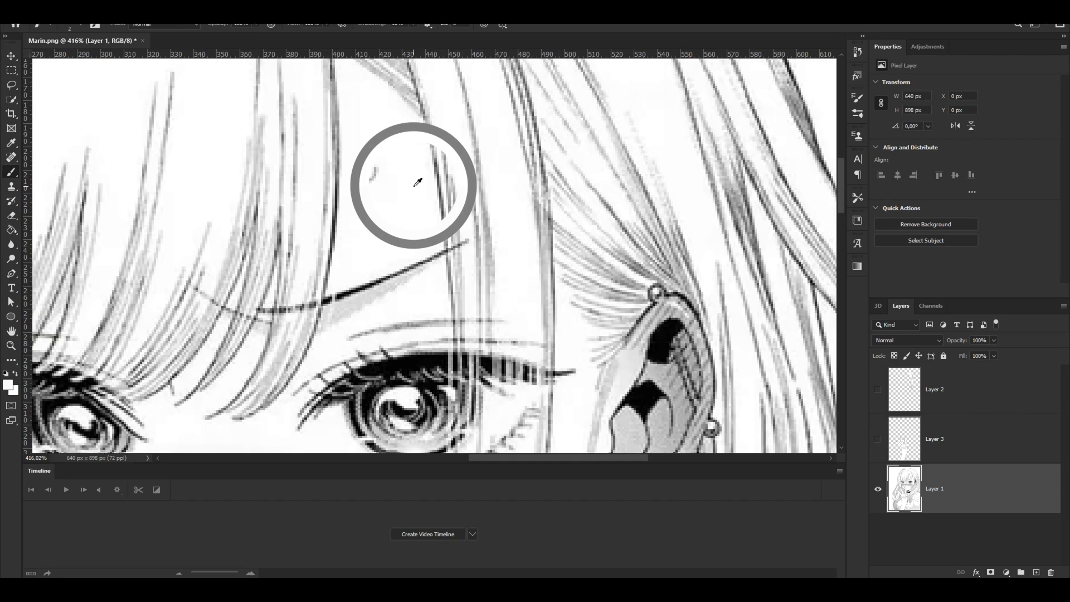
right_click(415, 166, "alt")
mouse_move(418, 139)
left_mouse_down()
mouse_move(510, 262)
mouse_move(547, 287)
mouse_move(419, 136)
mouse_move(458, 230)
mouse_move(456, 220)
mouse_move(490, 233)
mouse_move(447, 235)
mouse_move(467, 196)
mouse_move(437, 204)
mouse_move(477, 175)
mouse_move(493, 203)
mouse_move(490, 277)
mouse_move(471, 295)
mouse_move(495, 302)
left_mouse_up()
key("ctrl+z")
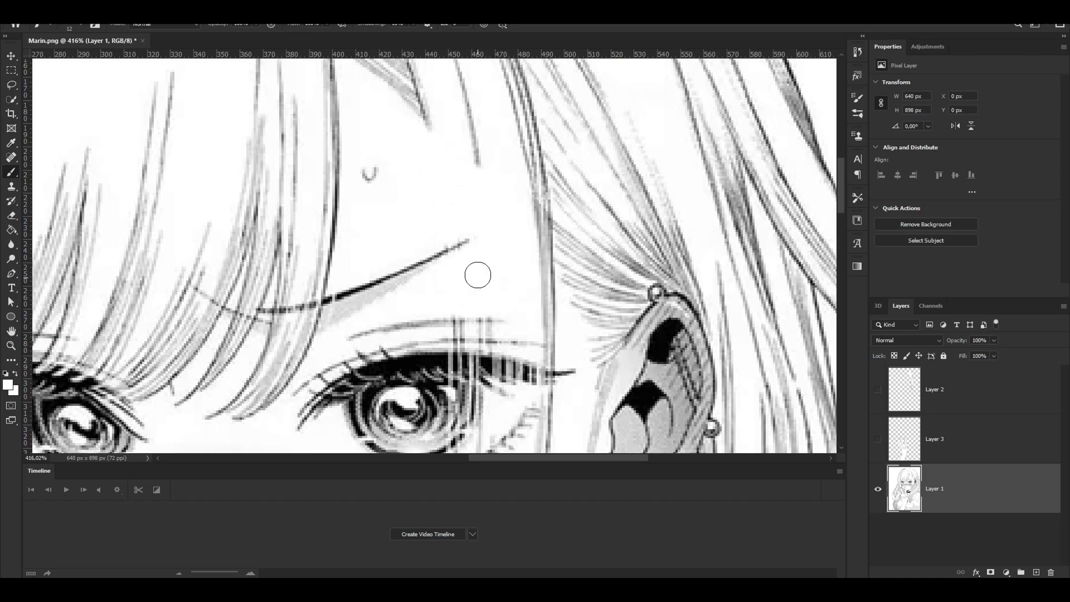
- Reduce the brush to 2 px and clean up the strand remnants around the eyebrow tip and above the eyelid crease
scroll(436, 242, "up", 8)
right_click(440, 195, "alt")
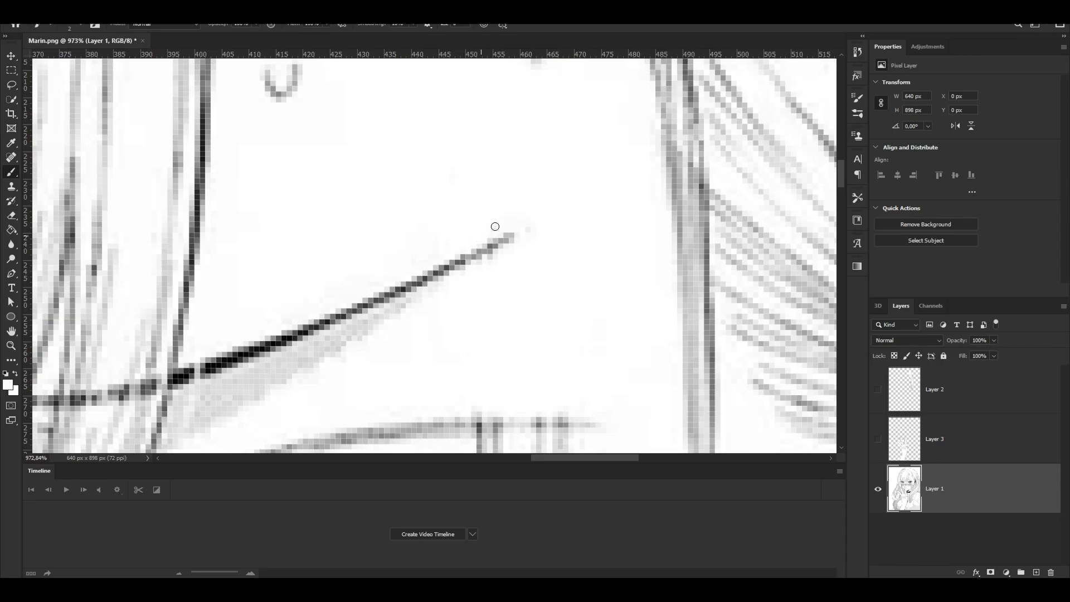
scroll(471, 273, "down", 5)
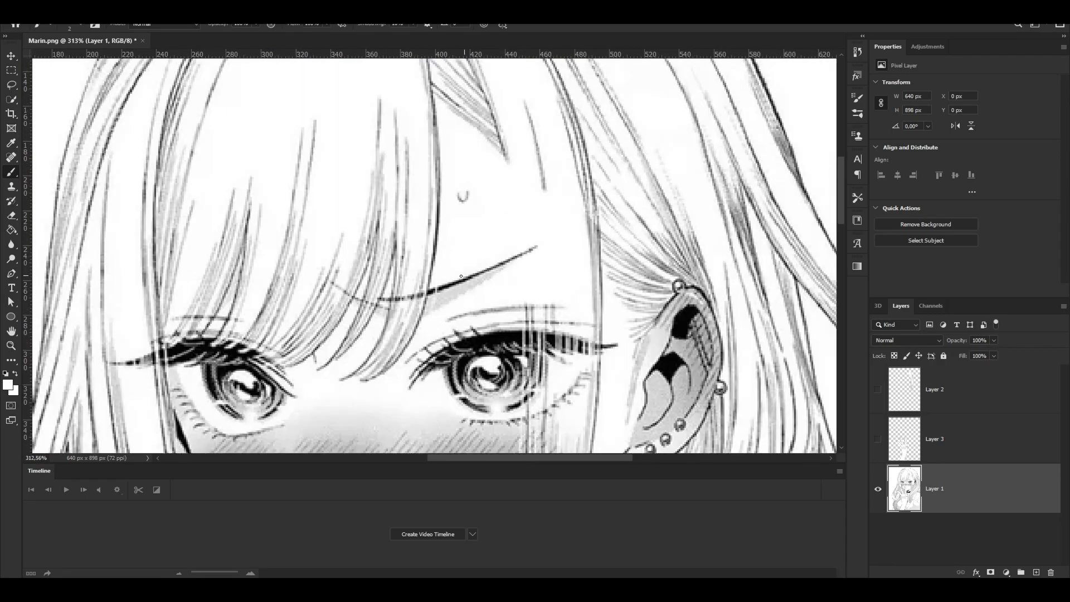
scroll(461, 276, "down", 2)
scroll(522, 267, "up", 6)
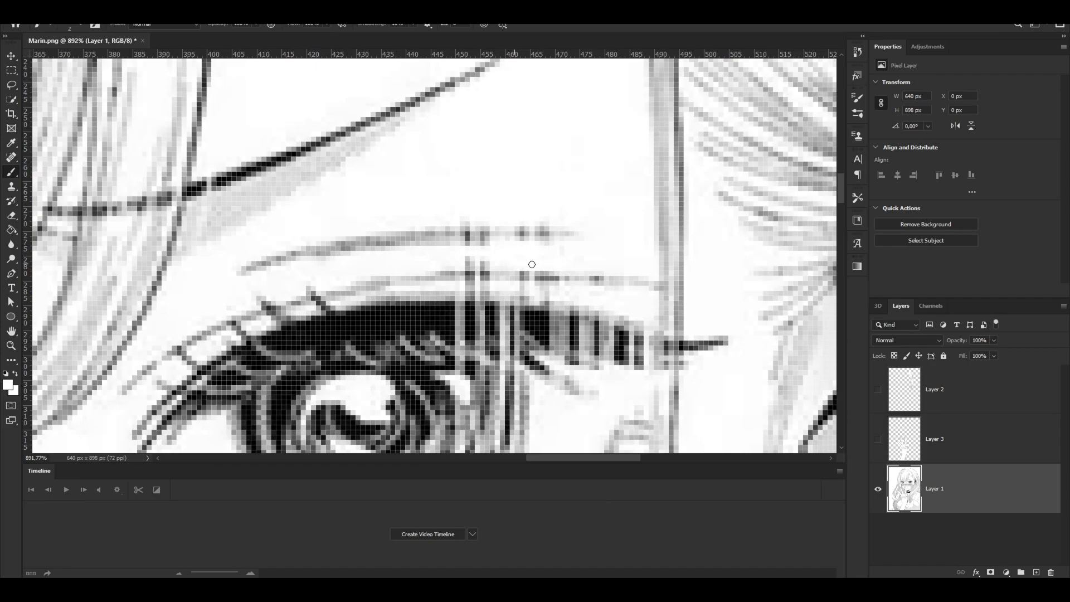
- Blend the vertical strand remnants into the two eyelid crease lines with sampled grey and clear the gap between them
left_click(462, 234)
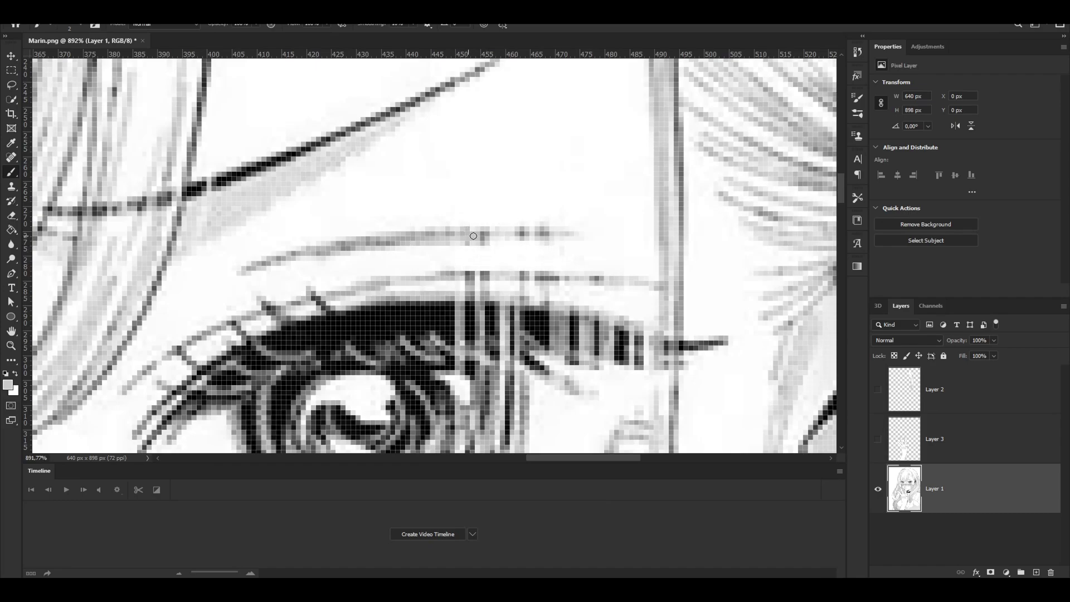
scroll(555, 235, "down", 4)
scroll(577, 252, "up", 1)
left_click(563, 241, "alt")
scroll(549, 262, "up", 3)
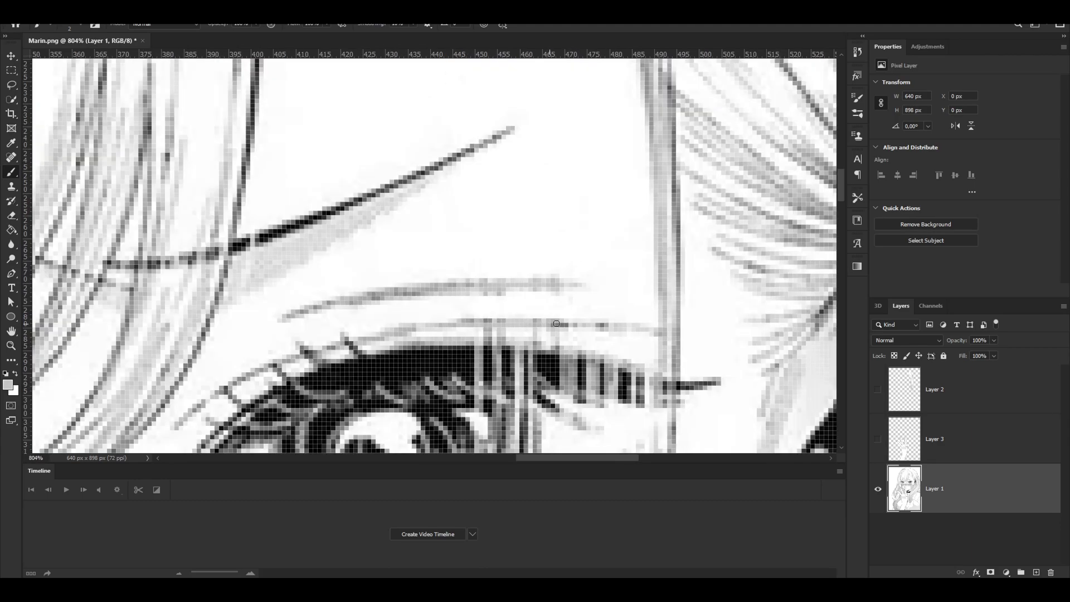
scroll(555, 324, "down", 5)
scroll(696, 329, "down", 2)
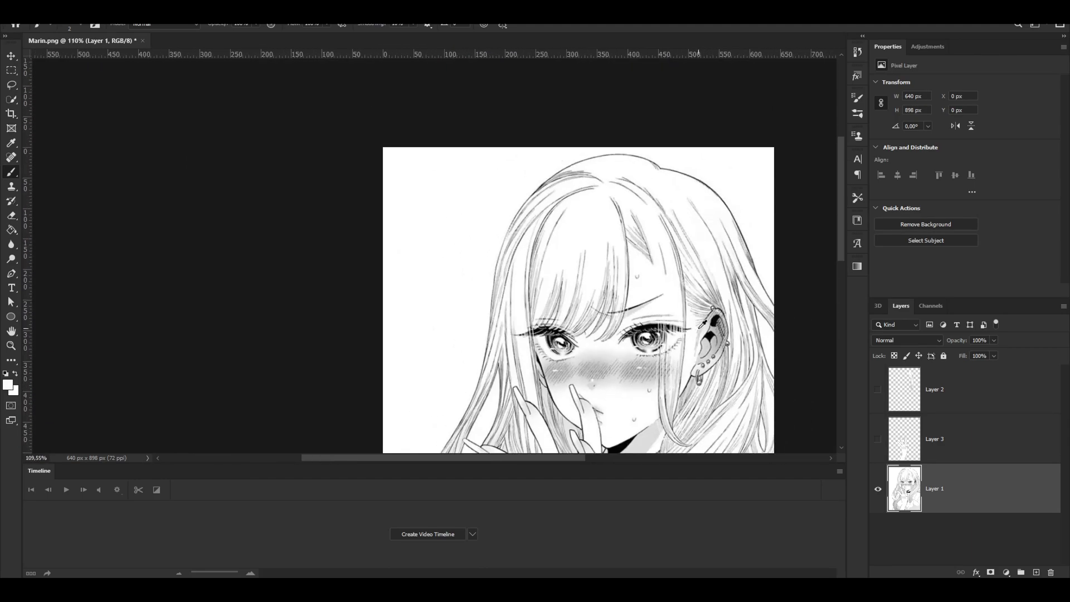
- Paint white over the strand's outer outline between the temple hair and the eye corner, reducing the brush to 5 px
scroll(703, 324, "up", 5)
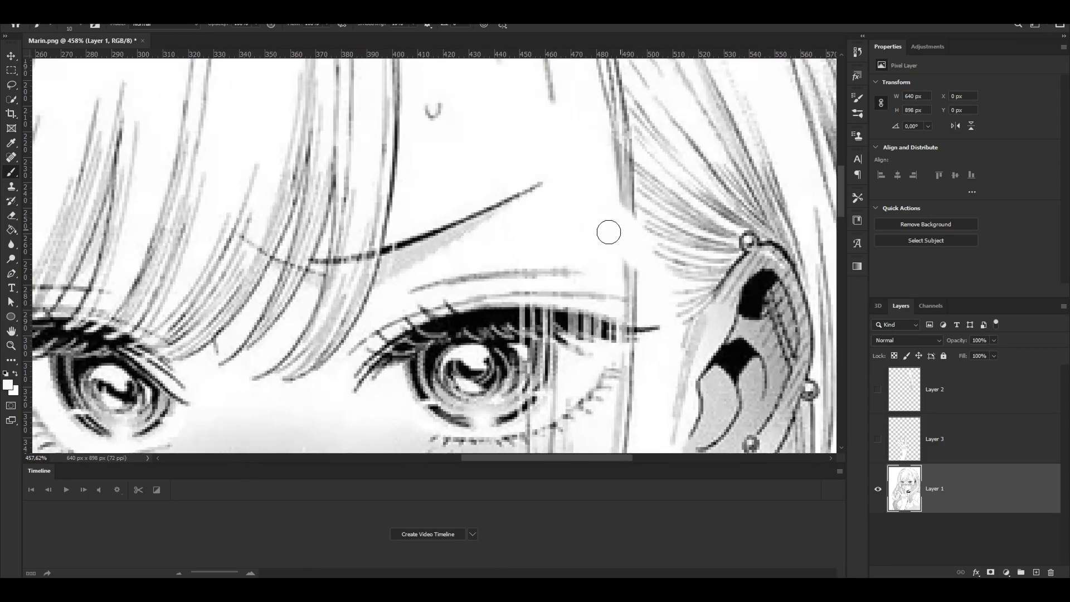
key("bracketleft")
key("bracketleft")
key("bracketleft")
key("bracketleft")
key("bracketleft")
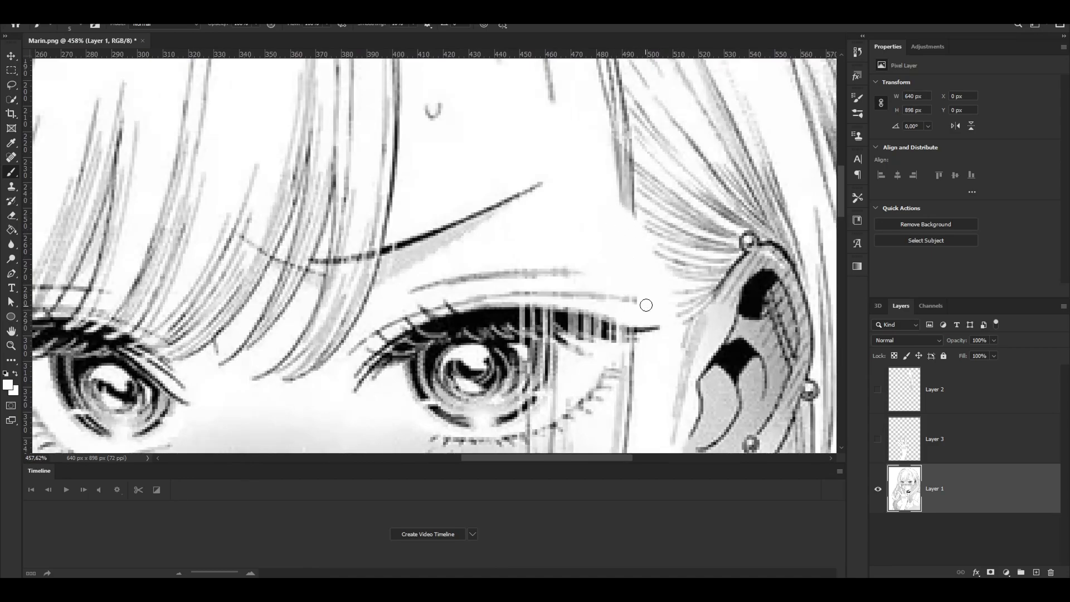
scroll(619, 287, "down", 5)
scroll(591, 329, "up", 5)
scroll(563, 367, "up", 3)
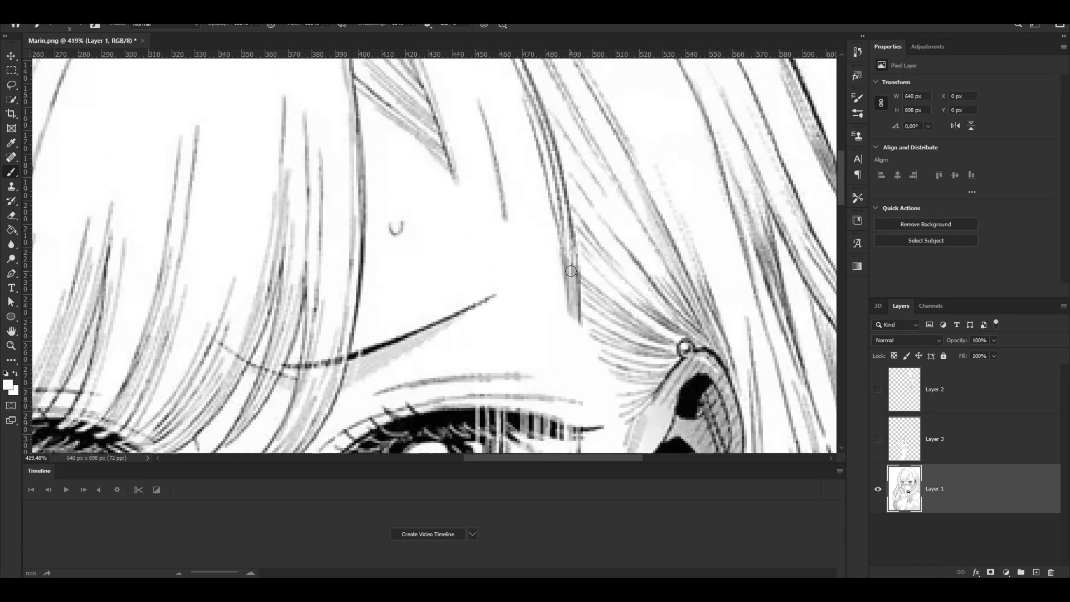
- Enlarge the brush and paint out the rest of the strand's outlines on the forehead up toward the hair parting
key("bracketright")
key("bracketright")
key("bracketright")
key("bracketright")
key("bracketright")
key("bracketright")
mouse_move(533, 377)
left_mouse_down()
mouse_move(566, 310)
mouse_move(545, 195)
mouse_move(500, 262)
mouse_move(485, 148)
mouse_move(471, 216)
mouse_move(444, 131)
left_mouse_up()
scroll(535, 194, "down", 3)
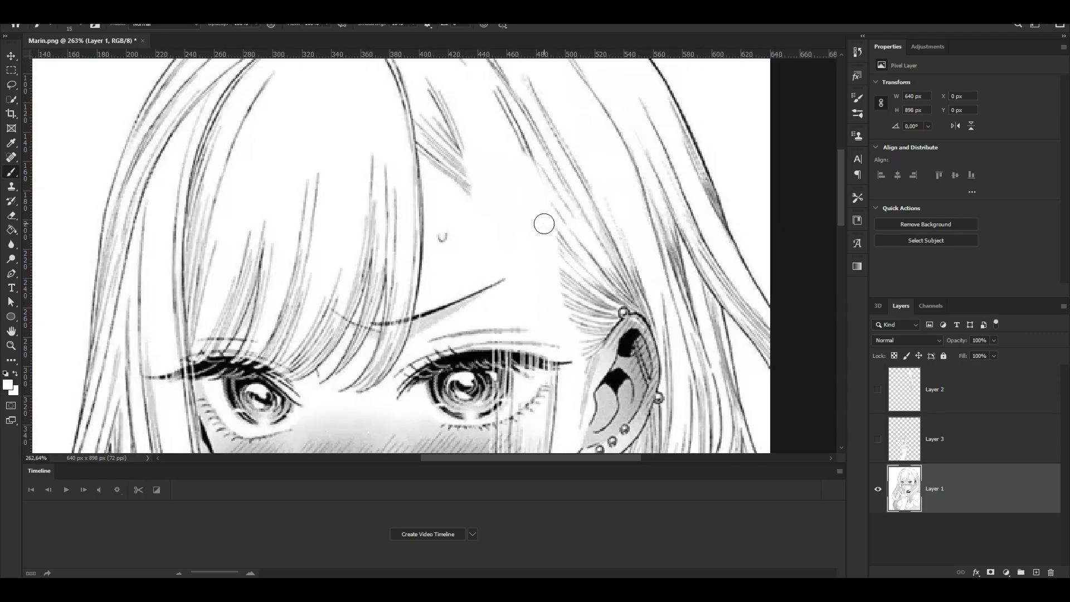
scroll(545, 225, "up", 1)
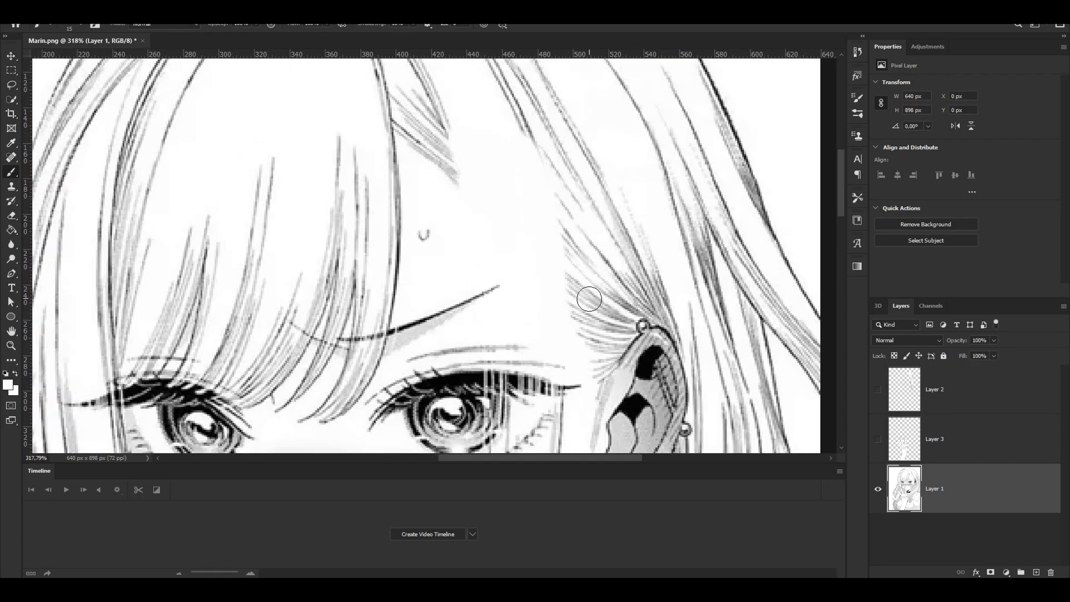
scroll(454, 157, "up", 2)
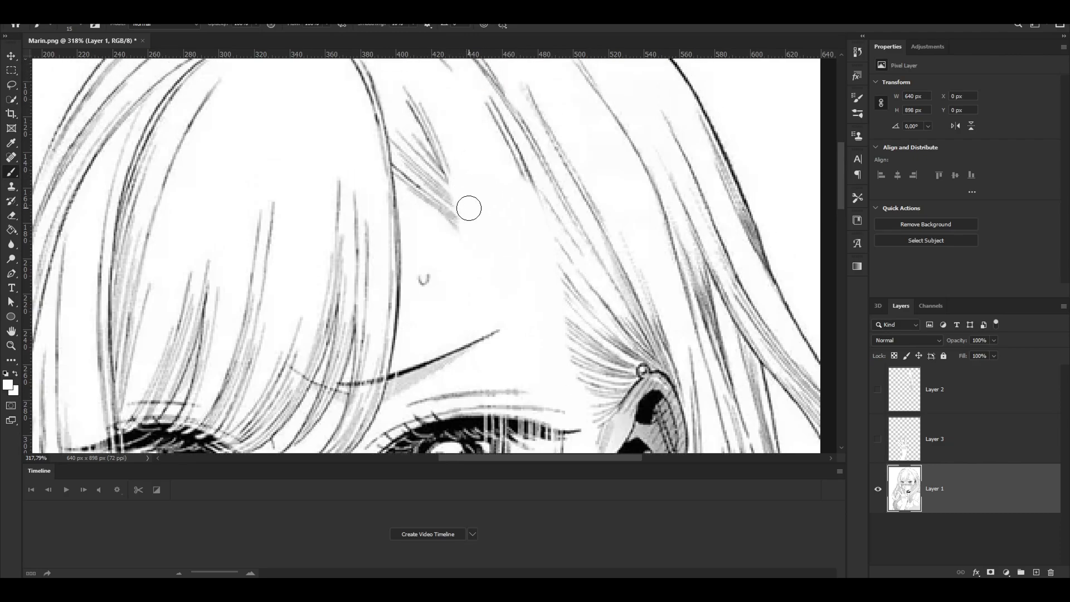
- Retouch the cut-off hair ends around the cleared forehead area with the Spot Healing Brush
key("j")
mouse_move(462, 184)
left_mouse_down()
mouse_move(552, 317)
mouse_move(580, 267)
mouse_move(551, 321)
mouse_move(493, 216)
left_mouse_up()
left_click_drag(557, 315, 510, 210)
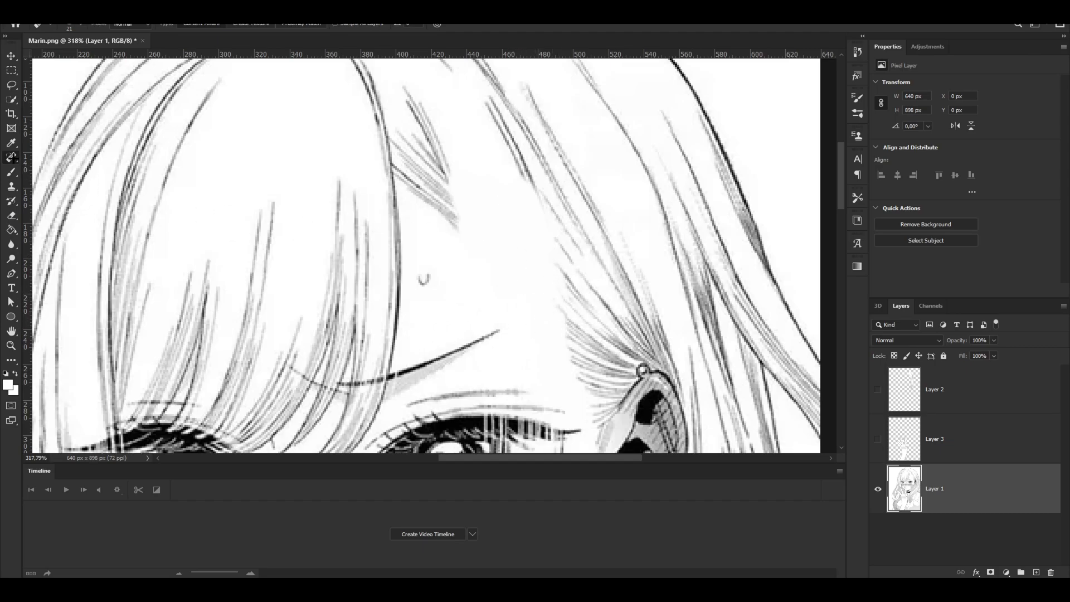
- Patch the cleared band beside the temple hair with hair texture from nearer the ear using the Patch Tool, and deselect
right_click(10, 157)
left_click(73, 174)
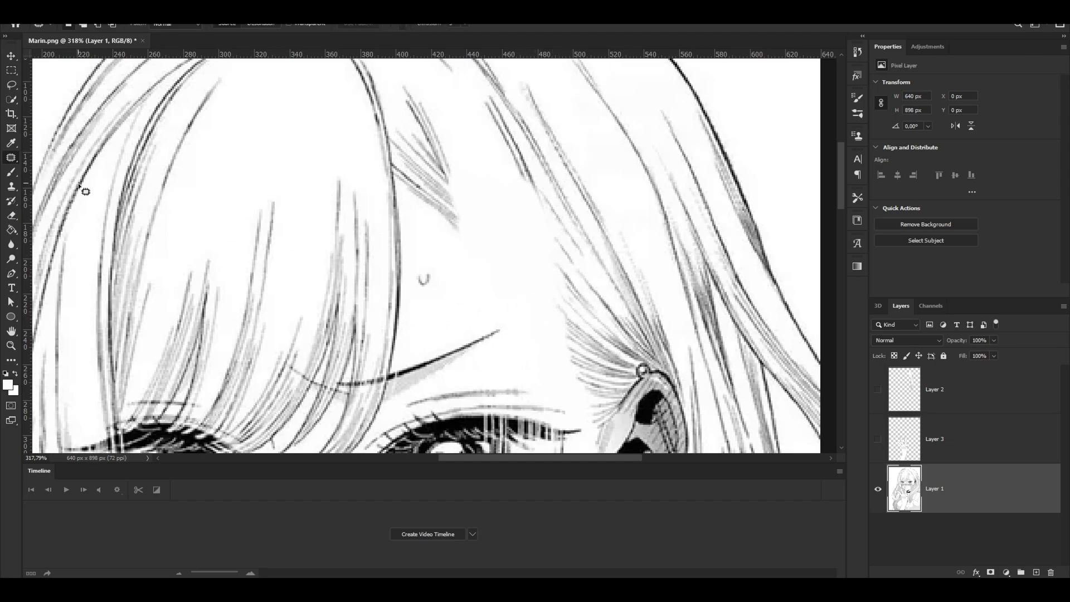
left_click_drag(535, 192, 515, 251)
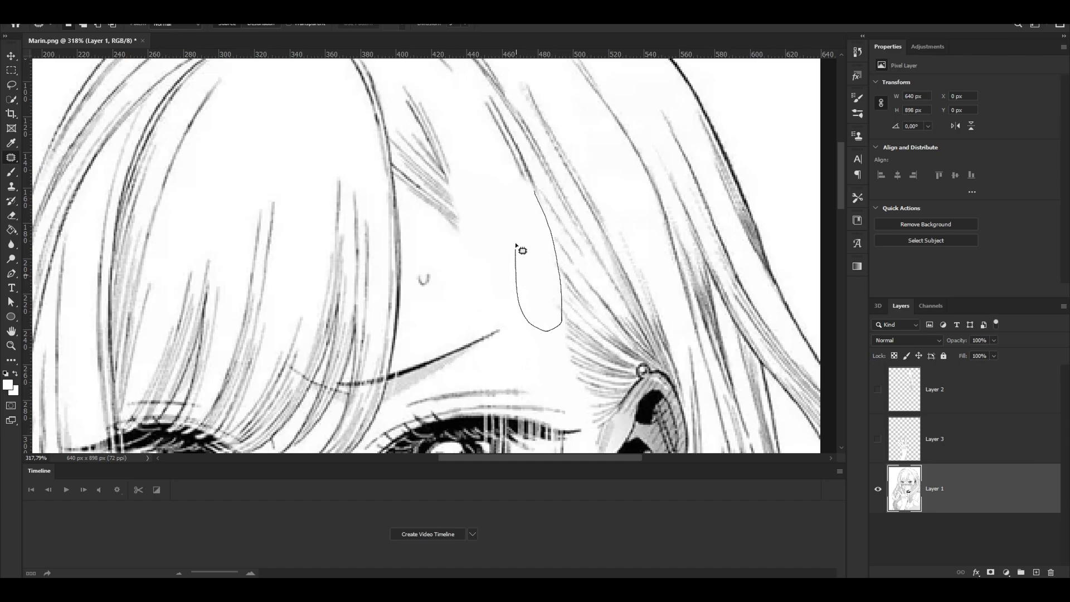
left_click_drag(539, 200, 538, 196)
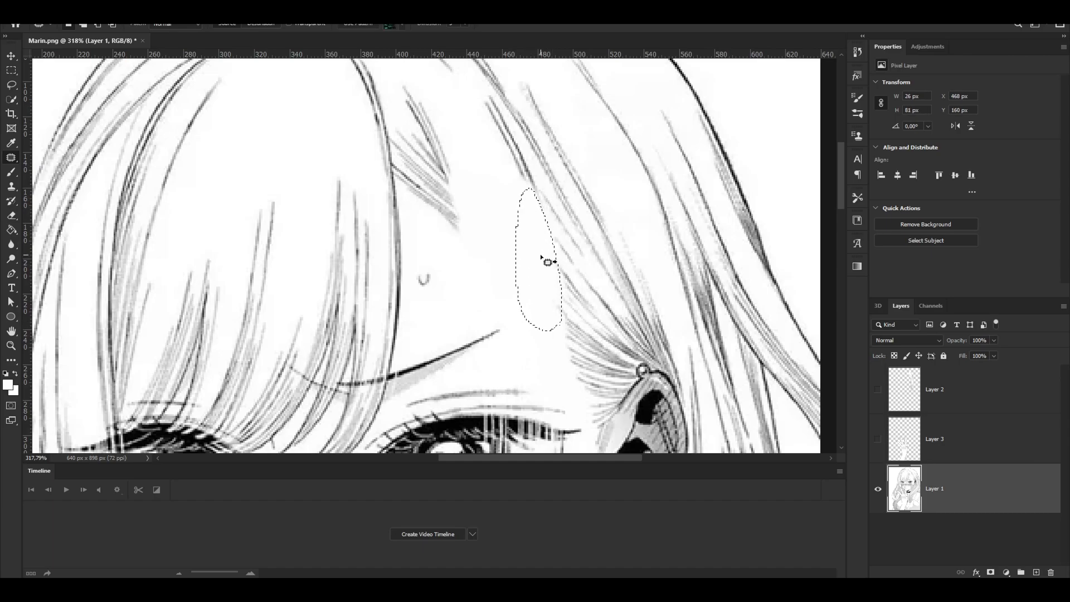
left_click_drag(549, 292, 602, 330)
key("m")
key("ctrl+d")
- Patch the remaining gaps between the temple hair and the hair parting with matching hair texture
key("j")
left_click_drag(511, 192, 530, 228)
left_click_drag(506, 189, 505, 187)
left_click_drag(513, 248, 462, 195)
left_click_drag(454, 204, 474, 223)
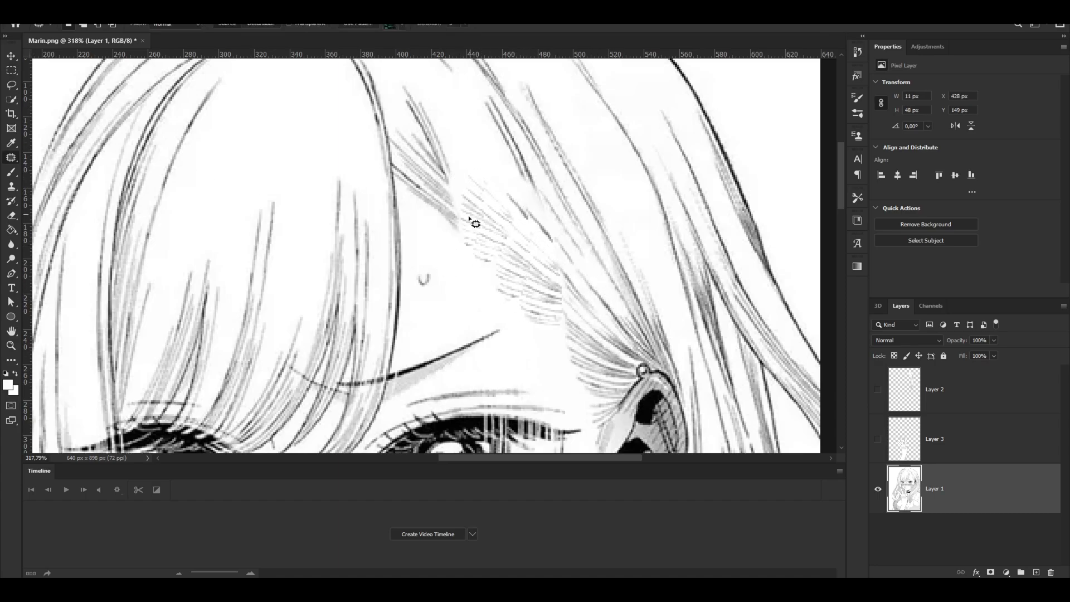
key("ctrl+d")
scroll(504, 209, "up", 1)
left_click_drag(557, 301, 557, 300)
mouse_move(534, 266)
left_mouse_down()
mouse_move(616, 388)
mouse_move(535, 286)
left_mouse_up()
scroll(535, 286, "right", 1)
left_click_drag(454, 148, 573, 397)
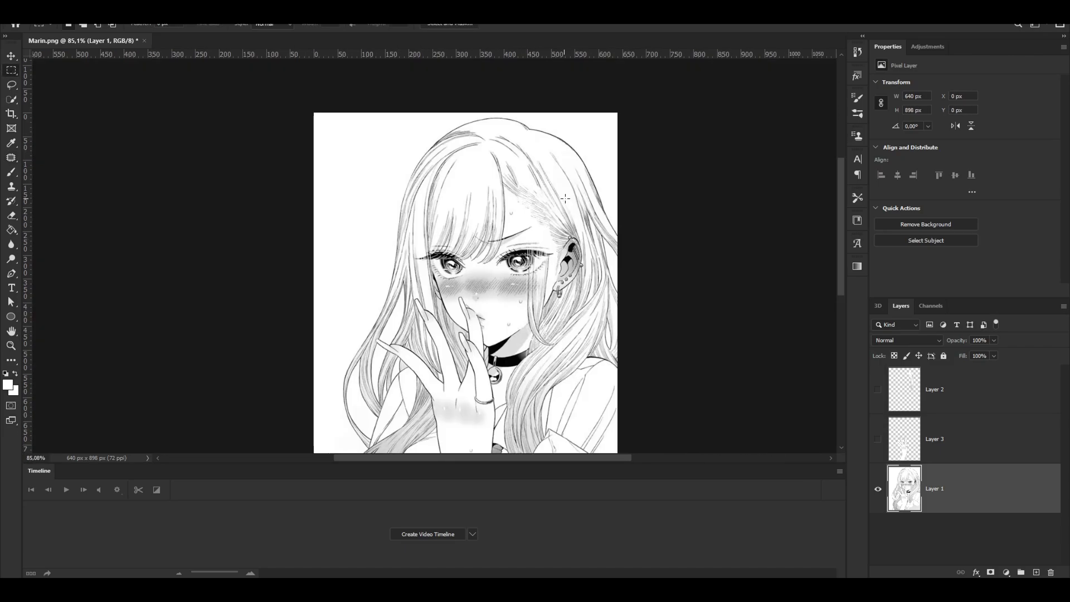
scroll(604, 209, "down", 2)
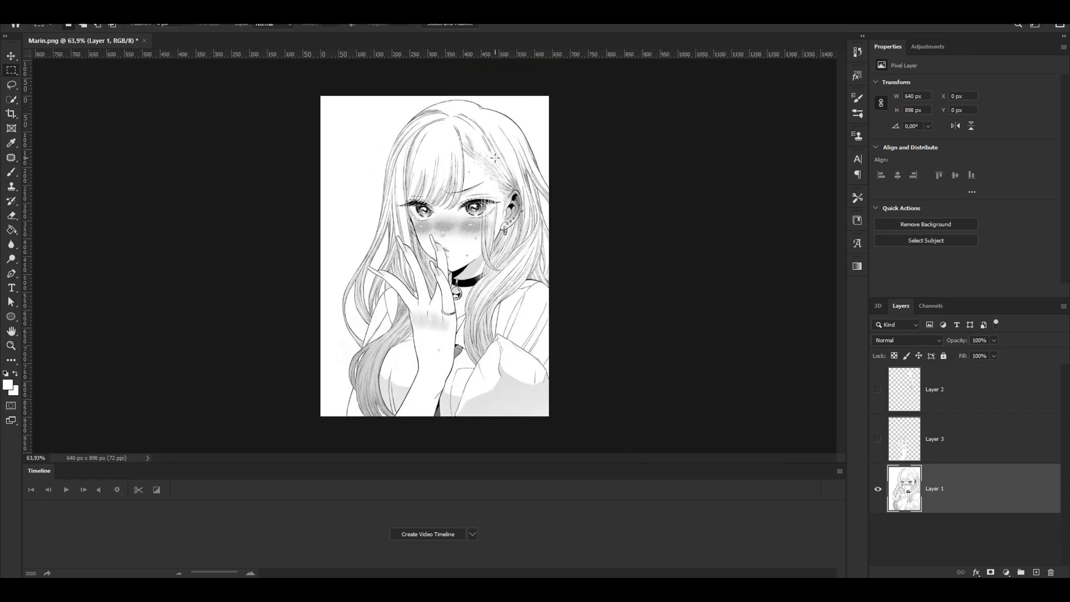
scroll(495, 158, "up", 6)
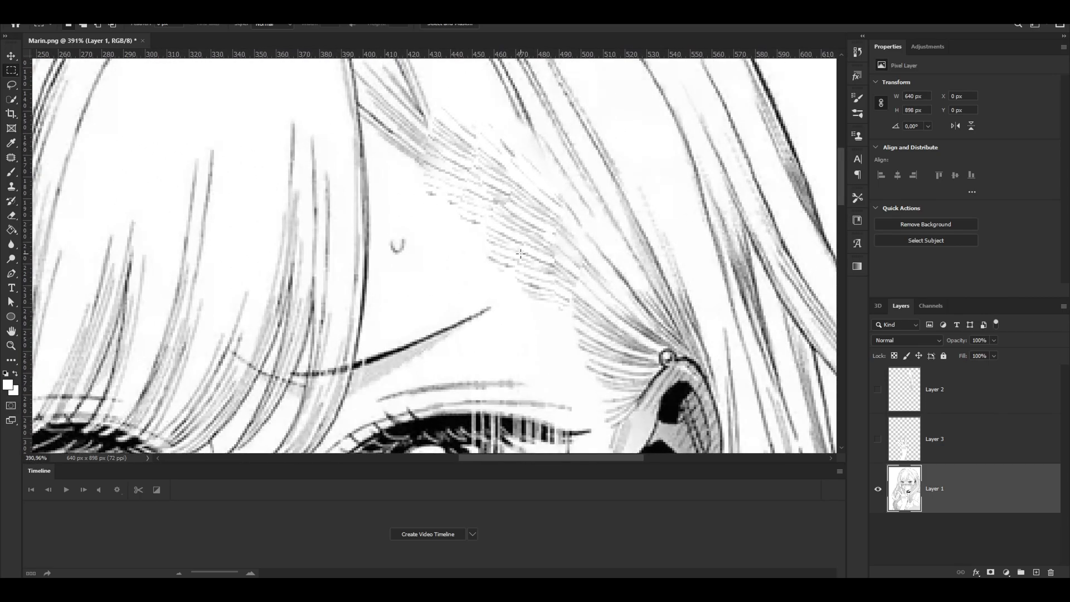
- Paint white with a smaller brush over the stray hair ends along the lower edge of the patched hairline
key("b")
key("bracketleft")
key("bracketleft")
key("bracketleft")
key("bracketleft")
key("bracketleft")
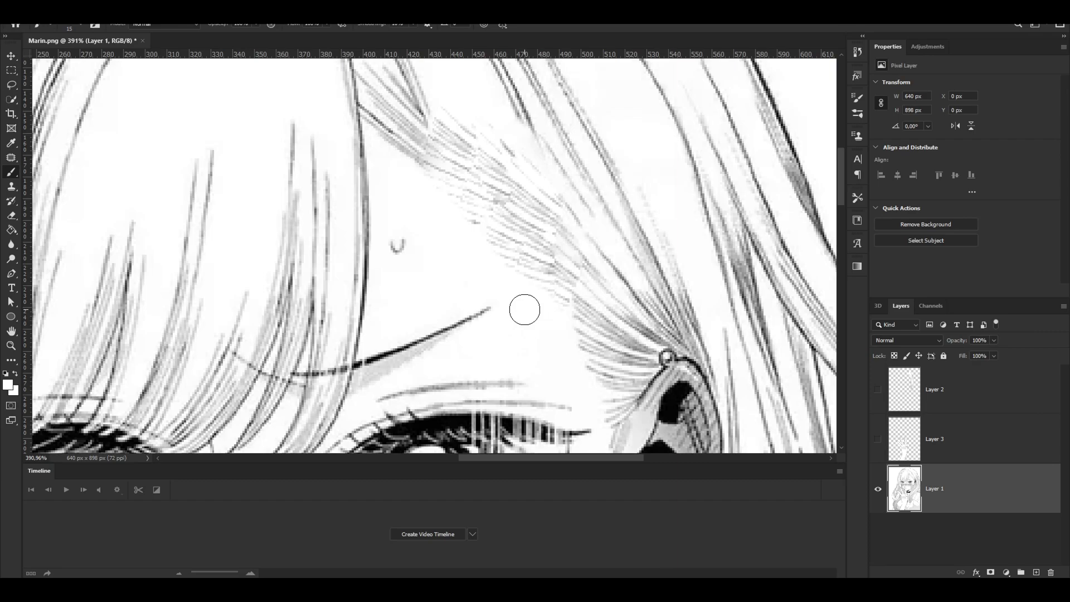
- Blend the seams in the patched temple hair with the Spot Healing Brush reduced to 9 px
left_click(11, 158)
right_click(12, 157)
left_click(67, 156)
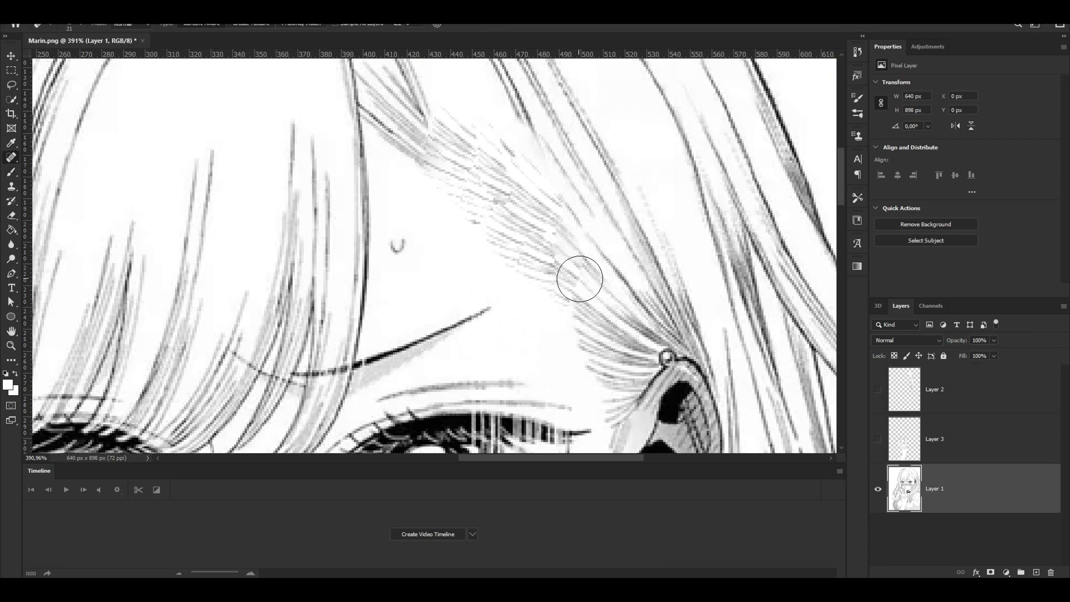
scroll(578, 275, "up", 3)
left_click_drag(528, 192, 500, 192, "alt")
left_click(533, 173)
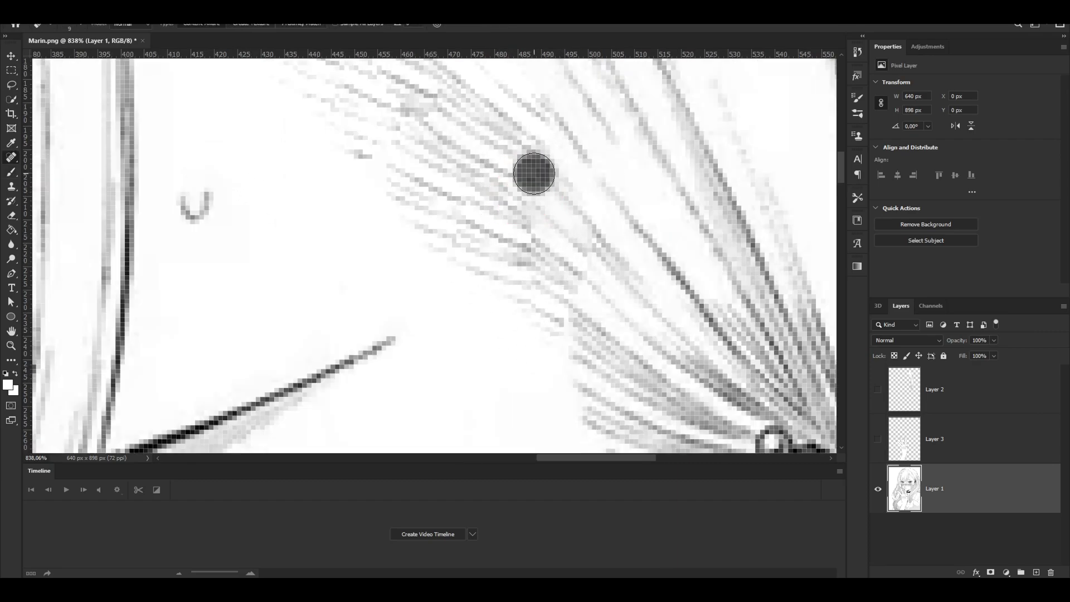
scroll(442, 151, "down", 1)
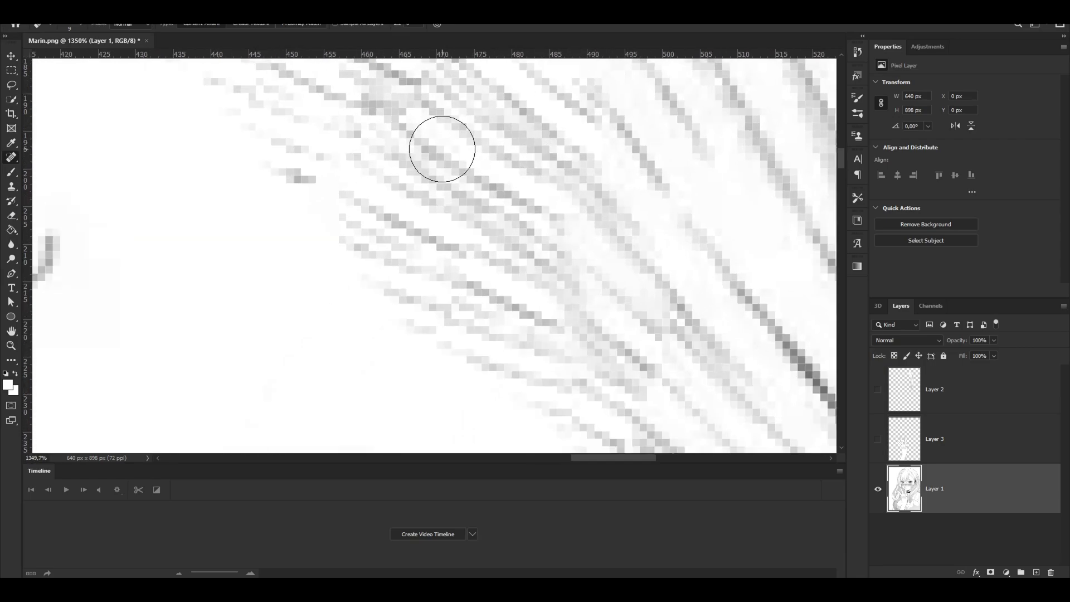
left_click_drag(510, 216, 425, 150)
left_click_drag(478, 191, 383, 108)
scroll(383, 108, "up", 1)
mouse_move(297, 109)
left_mouse_down()
mouse_move(269, 151)
mouse_move(374, 175)
left_mouse_up()
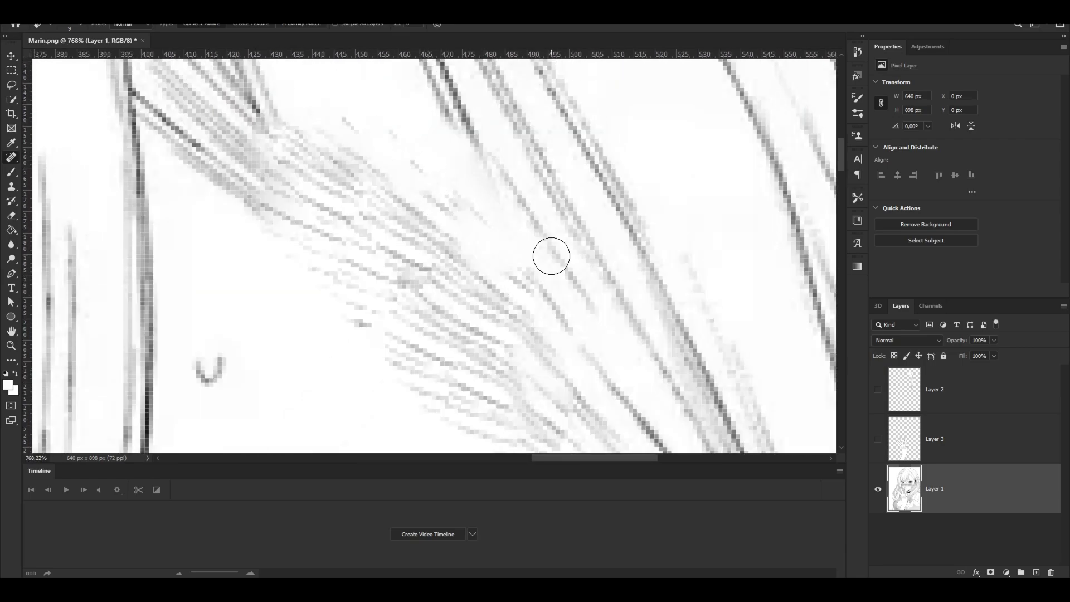
- Heal the joins in the middle of the patched hair and where it meets the hair at the parting
scroll(552, 256, "down", 5)
left_click(469, 276)
scroll(480, 298, "down", 12)
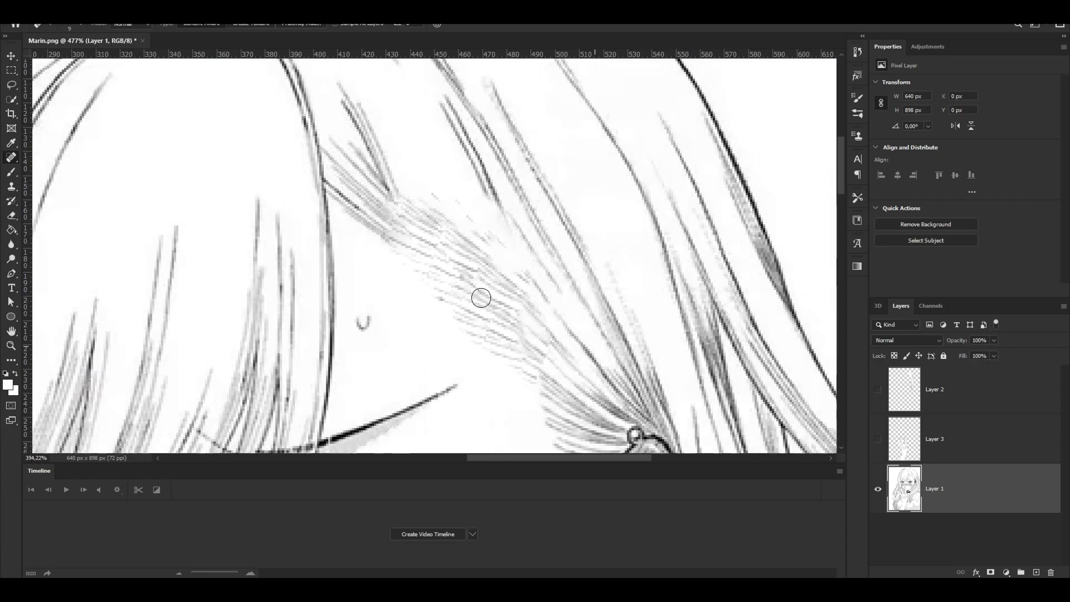
scroll(513, 296, "up", 4)
left_click(375, 210)
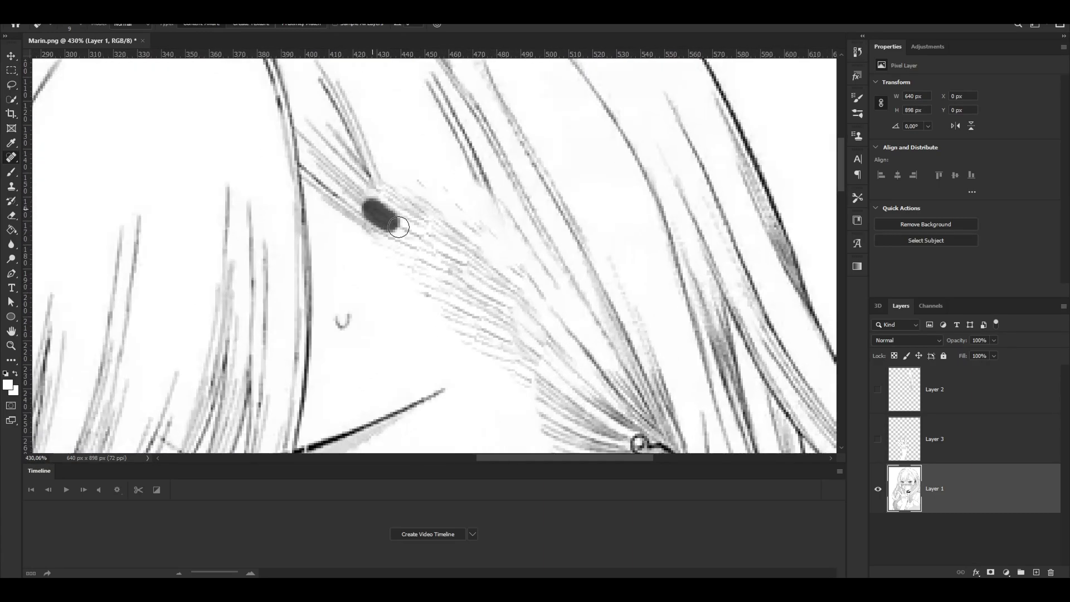
scroll(375, 211, "down", 5)
right_click(11, 158)
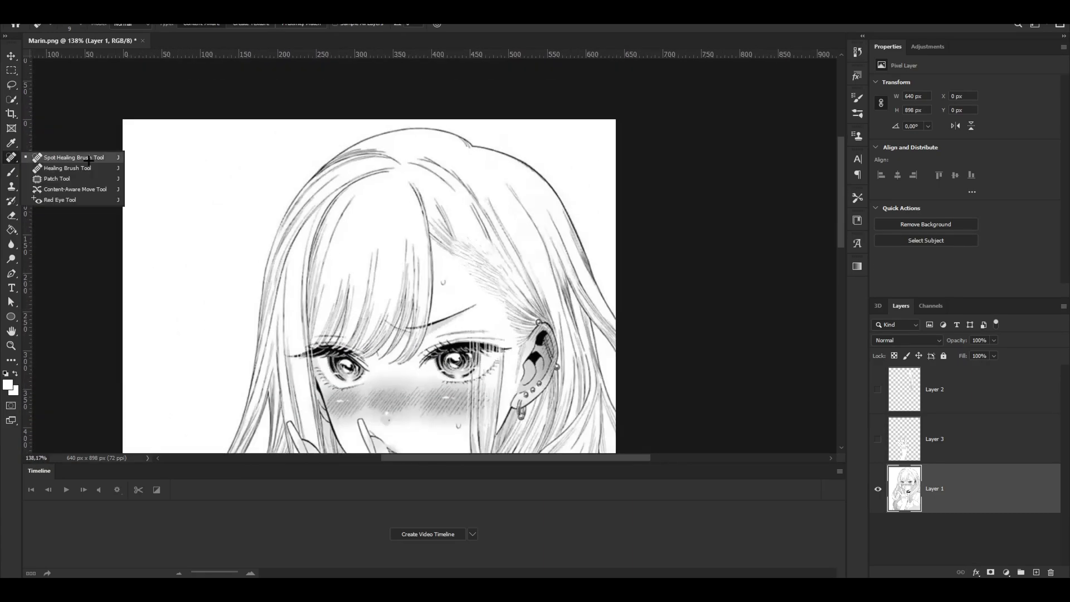
left_click(15, 158)
- Fill the striped part of the upper eyelid beside the ear with black, using a much smaller brush, out to the eye corner
key("b")
scroll(476, 258, "down", 3)
scroll(475, 258, "up", 6)
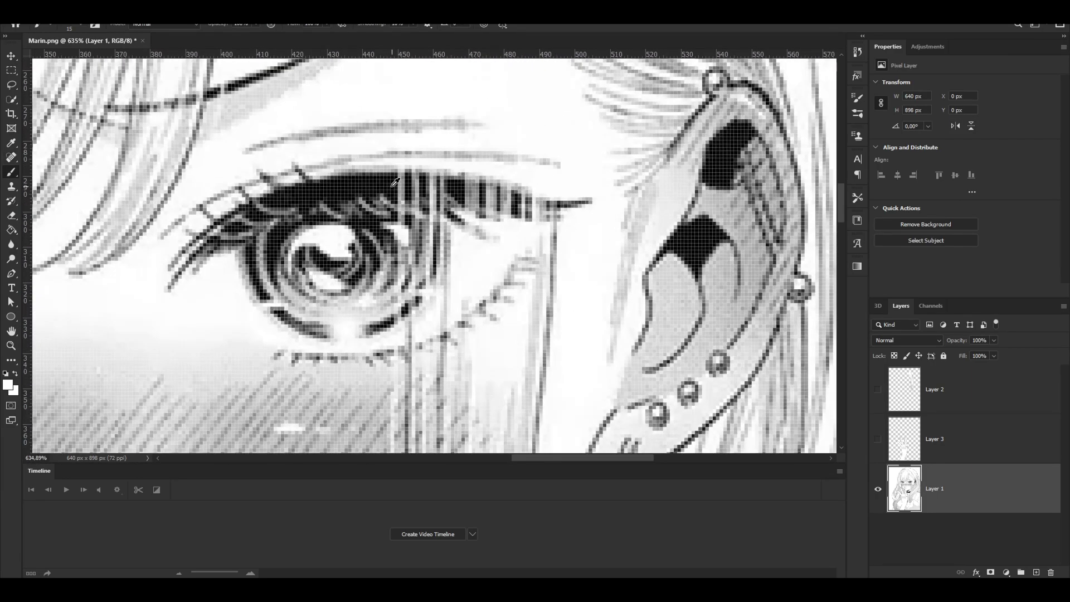
key("x")
scroll(406, 184, "up", 5)
key("bracketleft")
key("bracketleft")
key("bracketleft")
key("bracketleft")
key("bracketleft")
key("bracketleft")
key("bracketleft")
key("bracketleft")
mouse_move(397, 178)
left_mouse_down()
mouse_move(525, 195)
mouse_move(497, 182)
mouse_move(595, 213)
left_mouse_up()
right_click(633, 211, "alt")
mouse_move(660, 218)
left_mouse_down()
mouse_move(528, 183)
mouse_move(627, 220)
left_mouse_up()
scroll(627, 220, "down", 2)
mouse_move(458, 190)
left_mouse_down()
mouse_move(489, 216)
mouse_move(530, 217)
left_mouse_up()
scroll(552, 223, "down", 3)
- Draw the missing upper eyelashes above the eyelid and add grey lash strokes across its black area
scroll(551, 223, "down", 5)
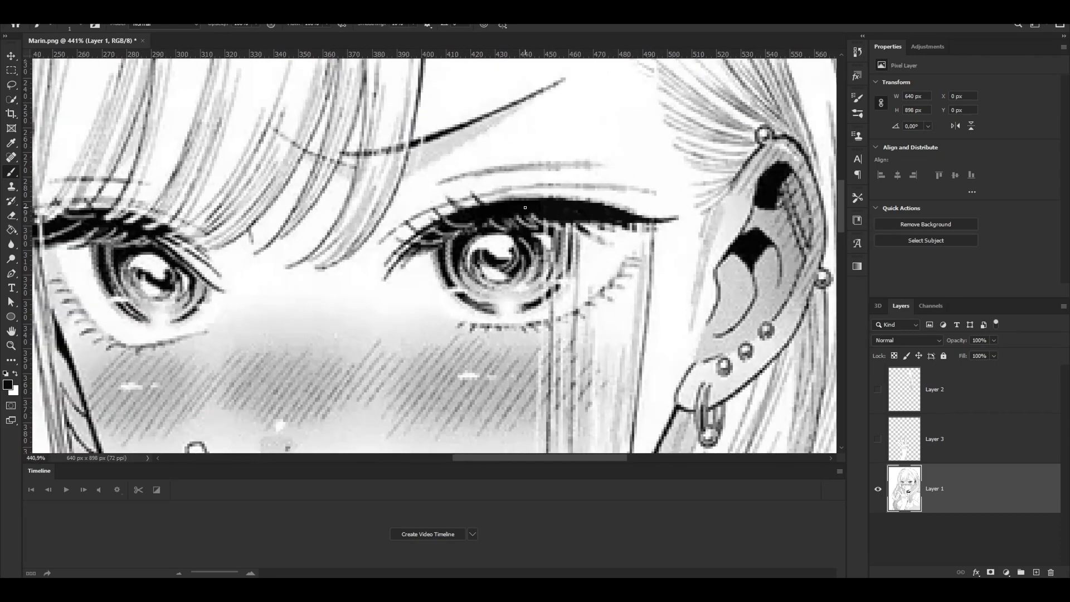
scroll(535, 210, "up", 5)
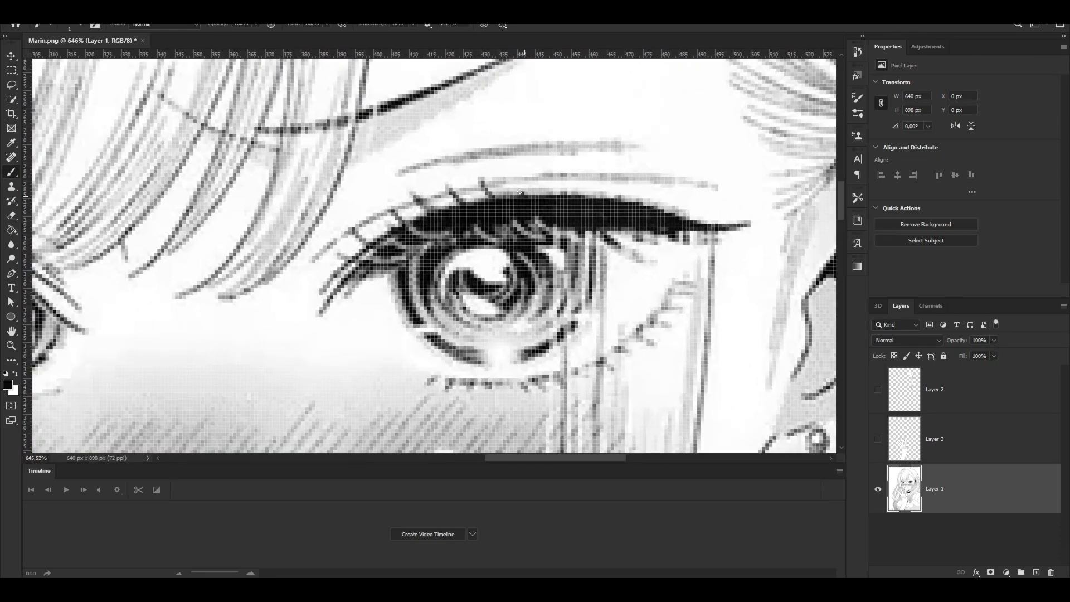
scroll(521, 193, "down", 4)
scroll(606, 215, "up", 2)
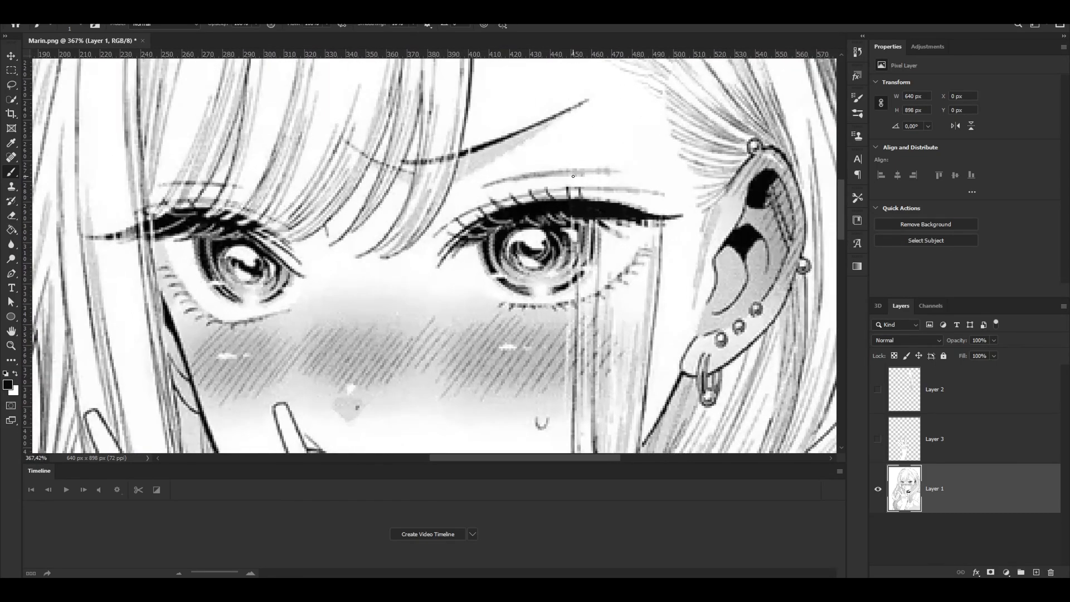
scroll(573, 177, "down", 3)
scroll(530, 206, "up", 5)
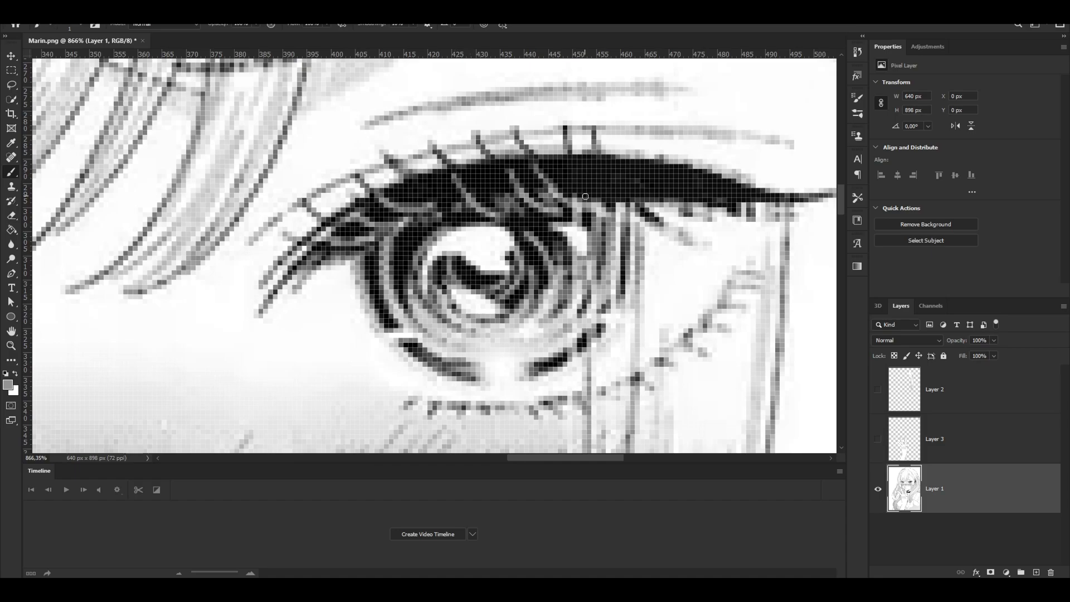
scroll(570, 163, "down", 3)
scroll(518, 202, "down", 3)
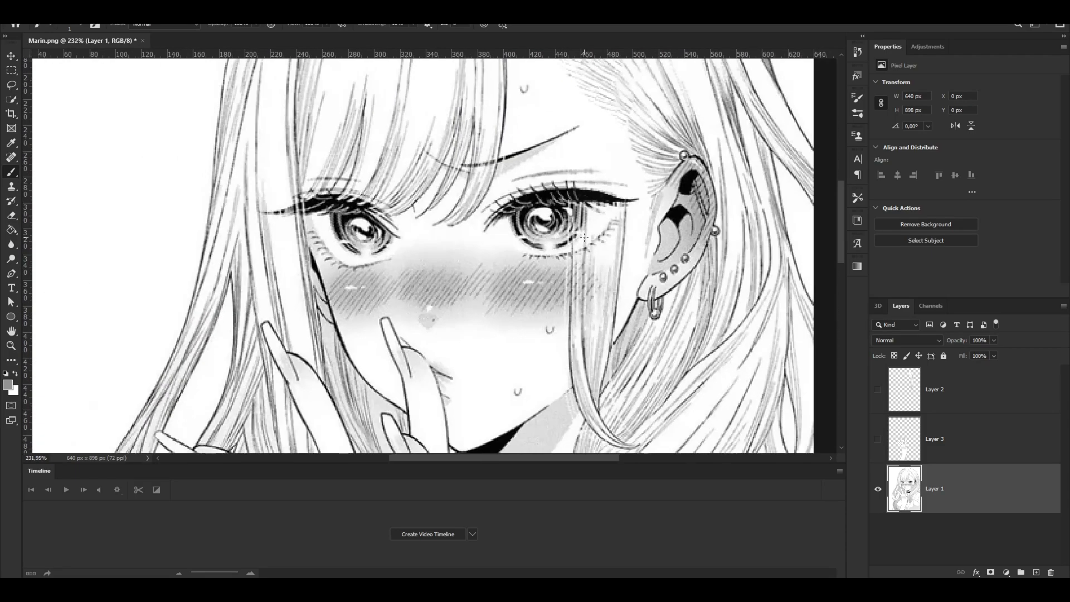
scroll(602, 223, "up", 3)
scroll(548, 202, "down", 3)
scroll(600, 225, "up", 4)
- Sample white and paint out the strand lines between the iris and the lower lashes
left_click(574, 226, "alt")
right_click(550, 254, "alt")
left_click_drag(553, 245, 534, 262)
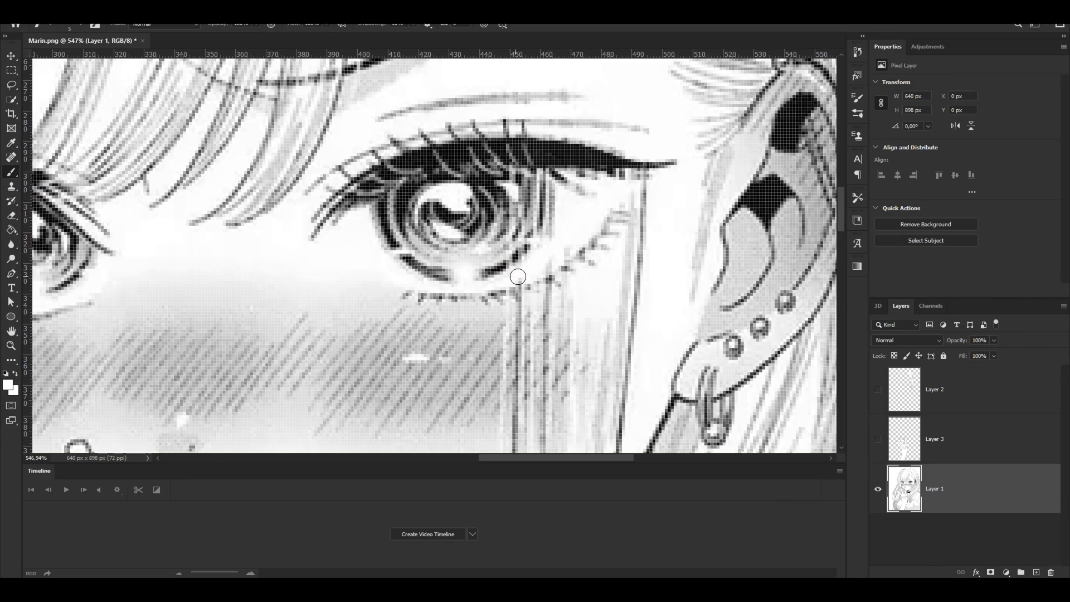
scroll(555, 243, "up", 1)
scroll(564, 273, "down", 3)
scroll(524, 258, "up", 4)
left_click_drag(524, 223, 539, 306)
scroll(554, 284, "down", 3)
scroll(555, 283, "up", 3)
- Retouch the iris edge and the lid line at the outer eye corner with sampled colours
left_click(524, 221, "alt")
right_click(540, 218, "alt")
scroll(537, 217, "down", 4)
scroll(535, 218, "up", 2)
scroll(532, 218, "down", 3)
scroll(525, 217, "up", 4)
scroll(507, 140, "up", 8)
left_click(477, 205, "alt")
left_click_drag(464, 228, 527, 245)
left_click(549, 237, "alt")
left_click_drag(482, 218, 551, 227)
- Paint white over the strand from the outer eye corner down across the lower cheek to the jaw
scroll(560, 254, "down", 5)
left_click_drag(543, 273, 544, 296)
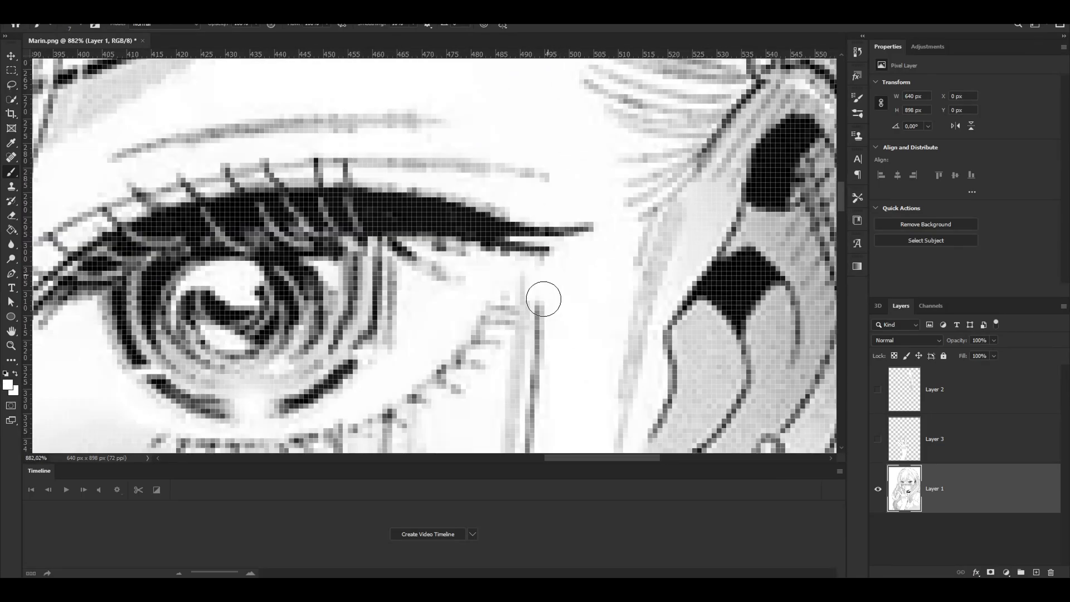
scroll(538, 190, "down", 5)
left_click_drag(536, 181, 499, 402)
scroll(469, 330, "down", 3)
mouse_move(468, 329)
left_mouse_down()
mouse_move(403, 365)
mouse_move(435, 306)
mouse_move(398, 354)
left_mouse_up()
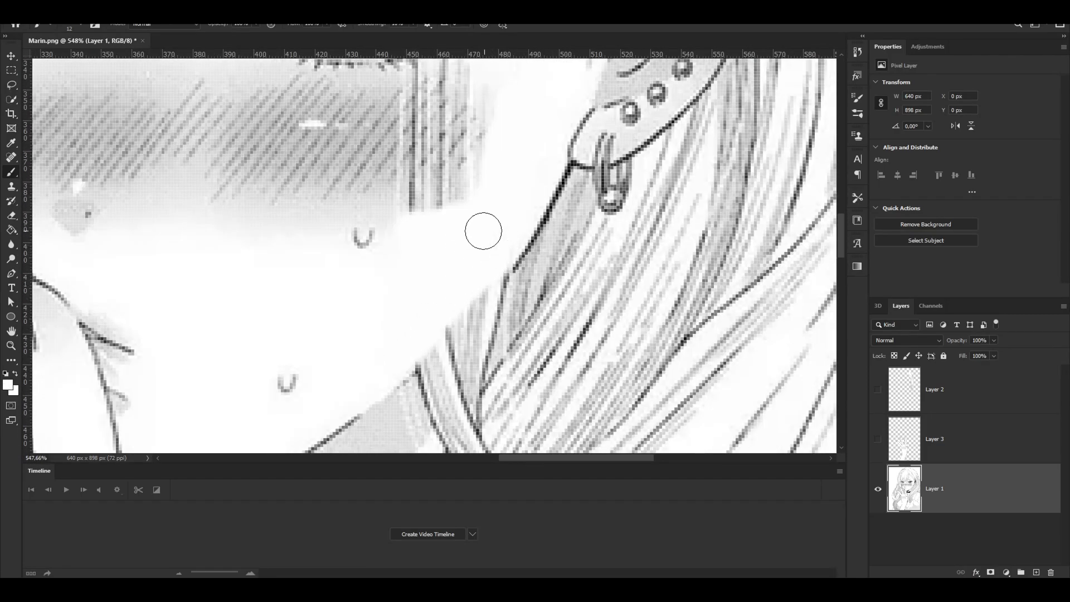
- Heal the vertical strand lines out of the hatched blush below the eye with the Spot Healing Brush at 16 px
scroll(483, 232, "up", 2)
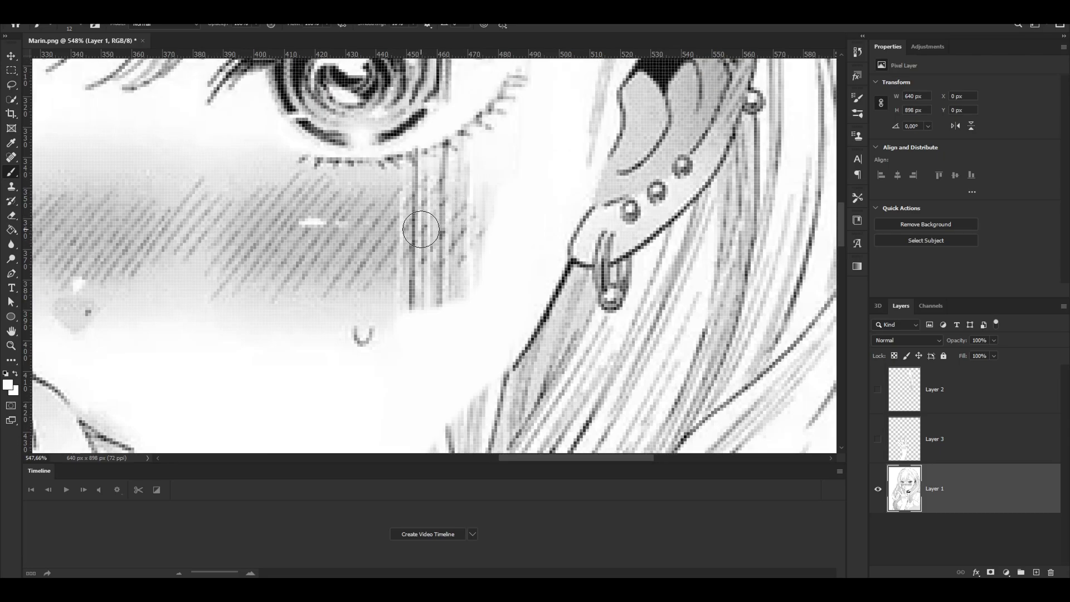
key("j")
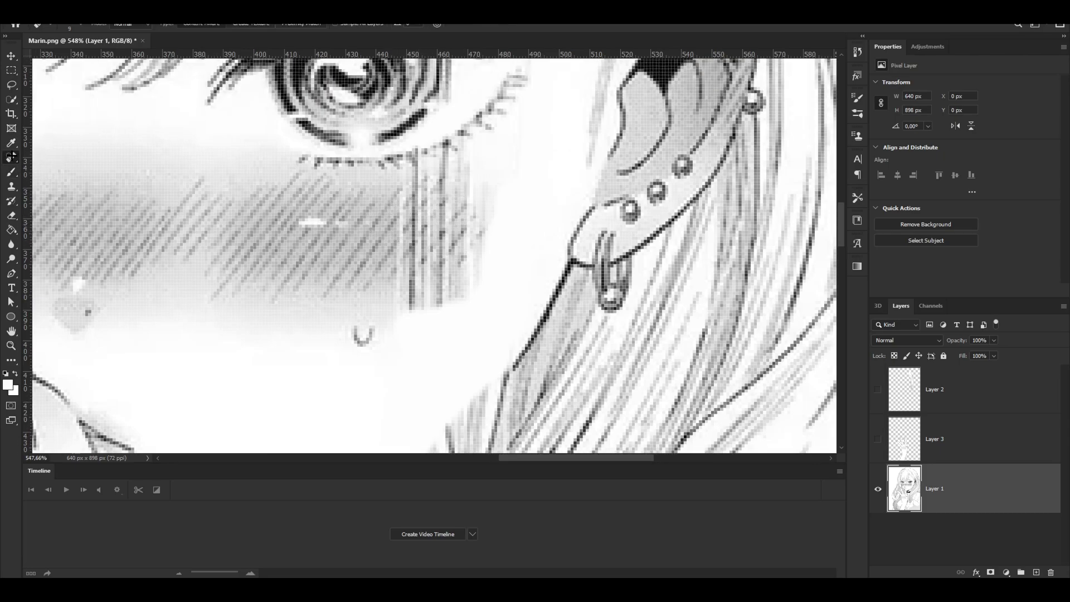
left_click_drag(407, 212, 417, 212)
left_click(420, 209)
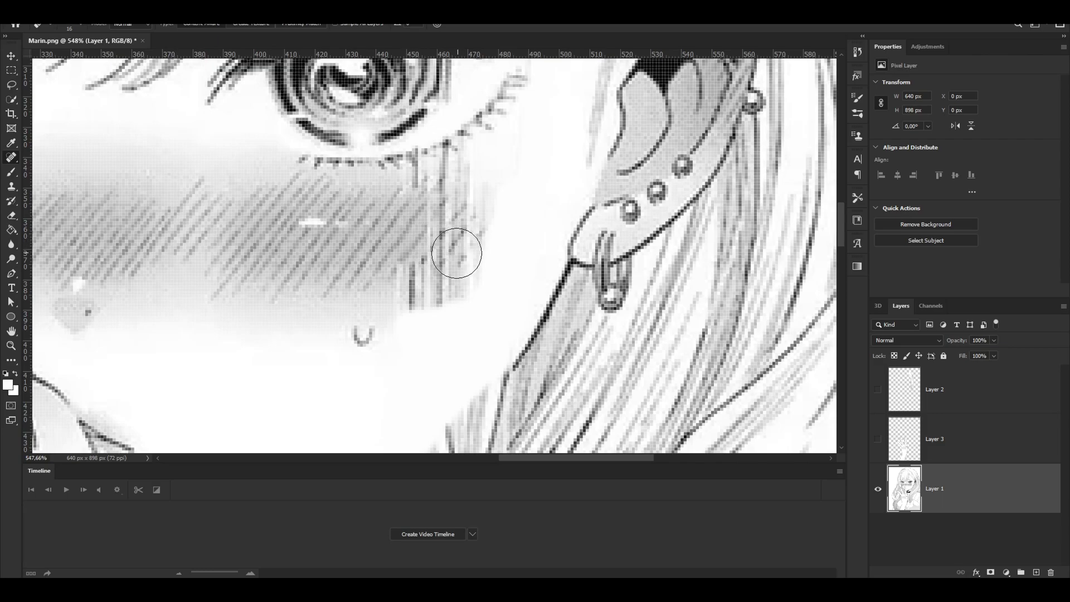
left_click(418, 194)
left_click(446, 187)
left_click(397, 263)
left_click(453, 245)
left_click_drag(453, 245, 413, 280)
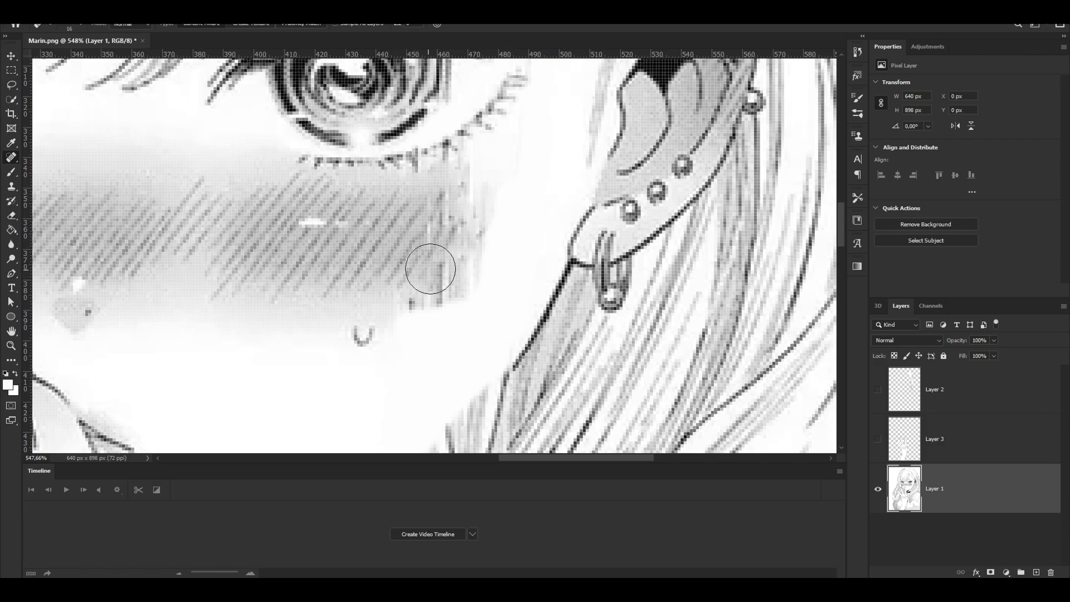
scroll(454, 256, "down", 1)
left_click(463, 285)
- Brush away the remaining strand marks along the outer edge of the blush beside the eye
scroll(574, 303, "down", 3)
scroll(524, 277, "up", 8)
key("b")
left_click_drag(524, 327, 525, 277)
scroll(521, 223, "down", 12)
scroll(530, 184, "up", 7)
scroll(498, 225, "up", 4)
key("j")
scroll(538, 282, "down", 2)
scroll(512, 300, "down", 5)
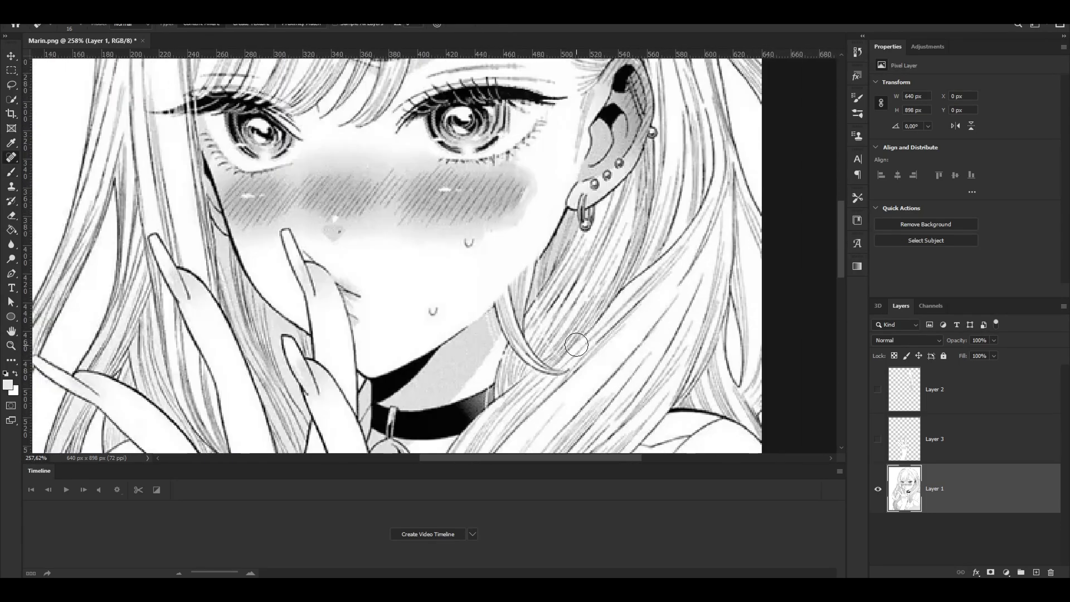
- Redraw the missing jawline in sampled black from the neck shadow up to the face outline below the earlobe
scroll(516, 314, "up", 5)
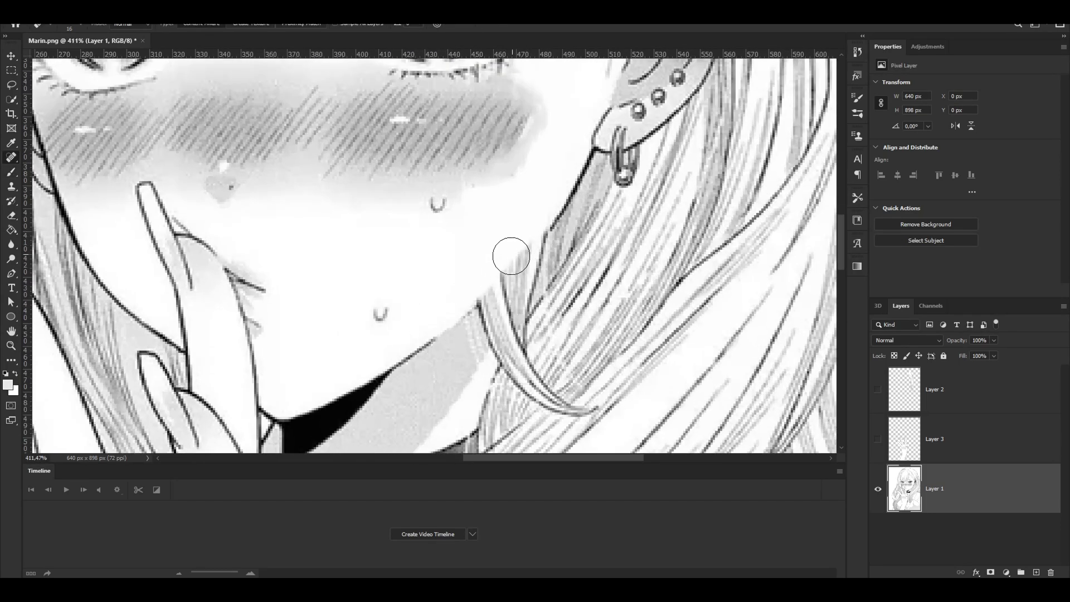
scroll(523, 248, "up", 3)
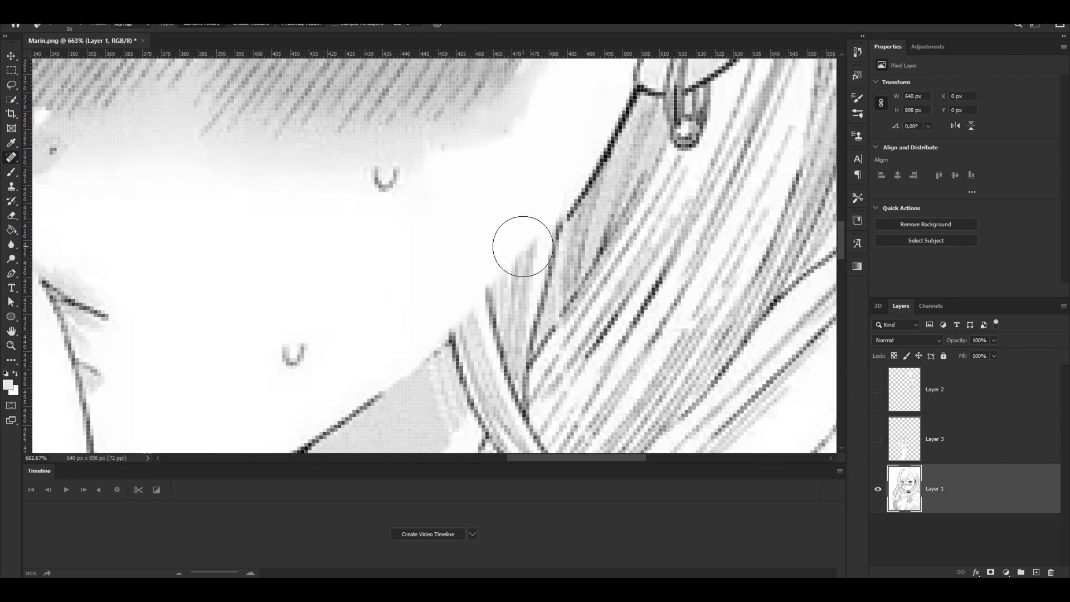
key("b")
left_click(610, 152, "alt")
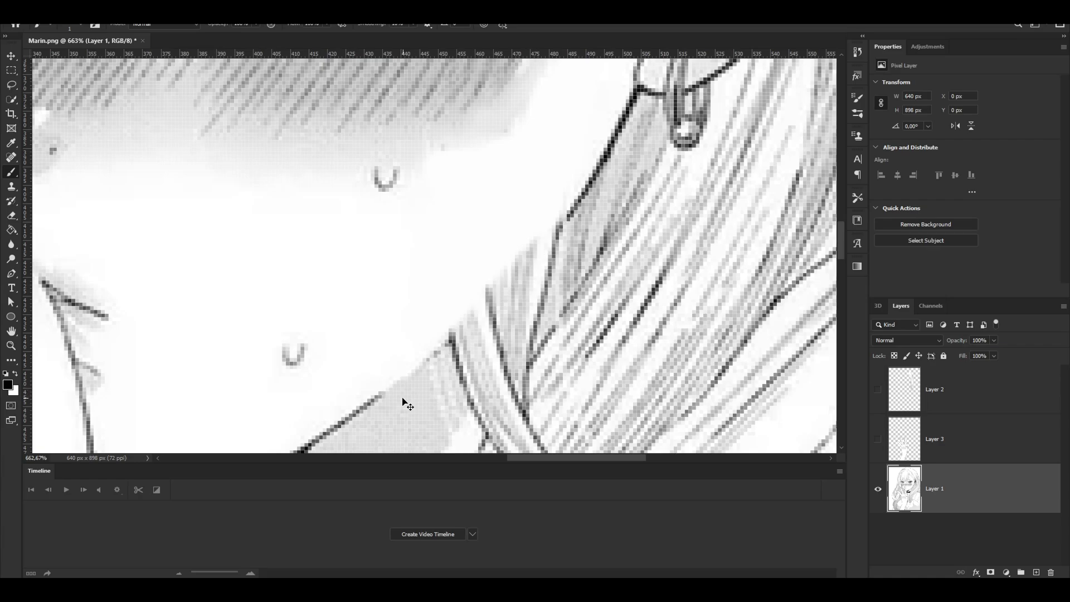
left_click_drag(410, 370, 456, 333)
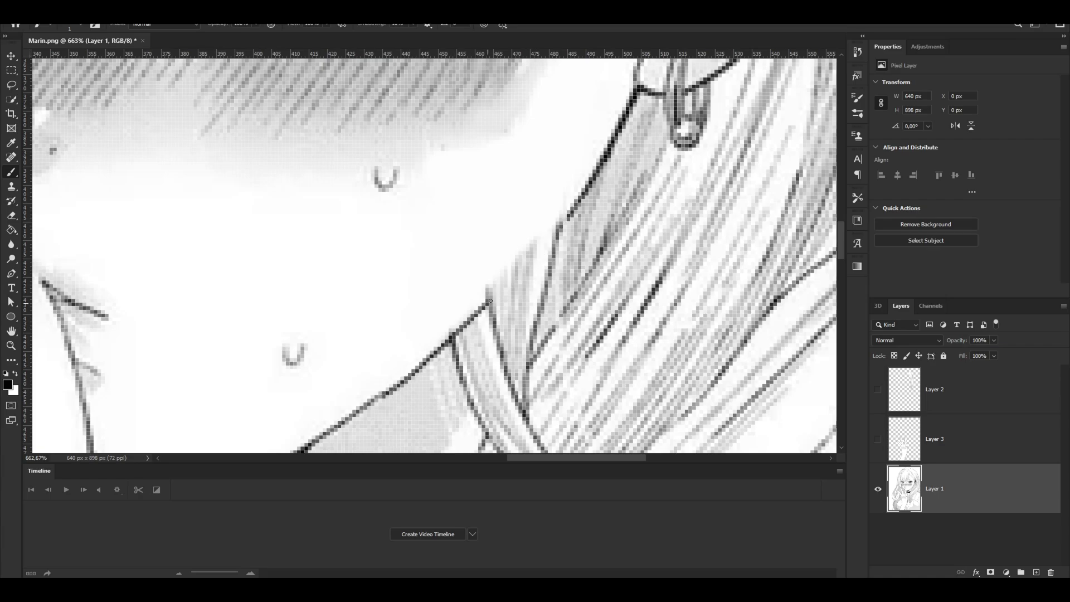
left_click_drag(518, 271, 559, 231)
scroll(580, 304, "down", 14)
scroll(548, 331, "up", 17)
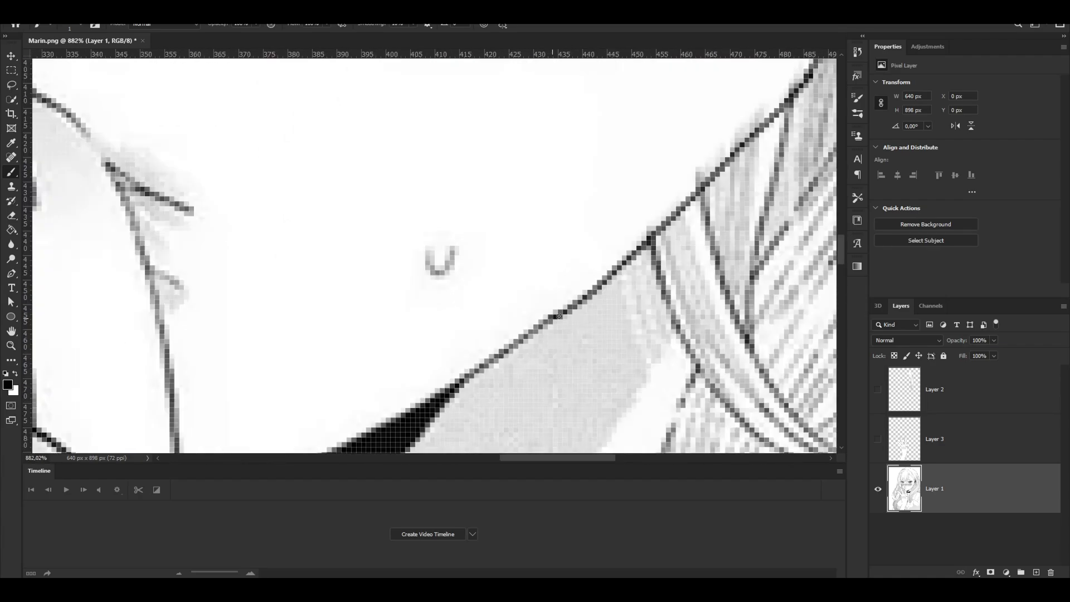
scroll(553, 236, "down", 1)
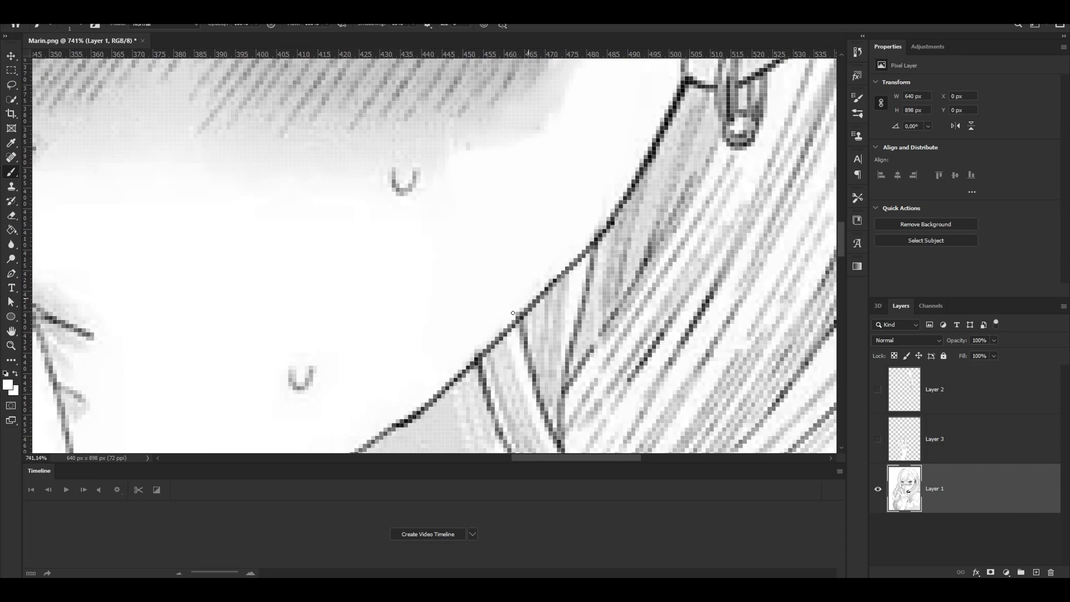
- Paint white over the upper part of the strand just below the jawline, between the neck and the side hair
key("ctrl+0")
scroll(576, 245, "up", 4)
left_click(478, 242, "alt")
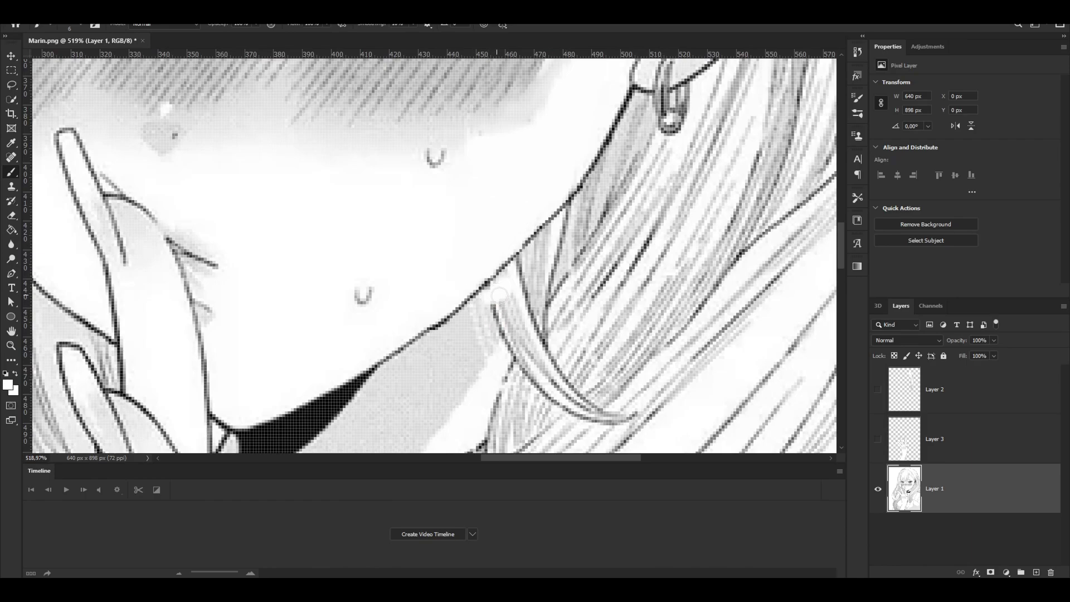
scroll(564, 218, "up", 2)
mouse_move(545, 267)
left_mouse_down()
mouse_move(525, 339)
mouse_move(514, 282)
left_mouse_up()
scroll(513, 318, "down", 2)
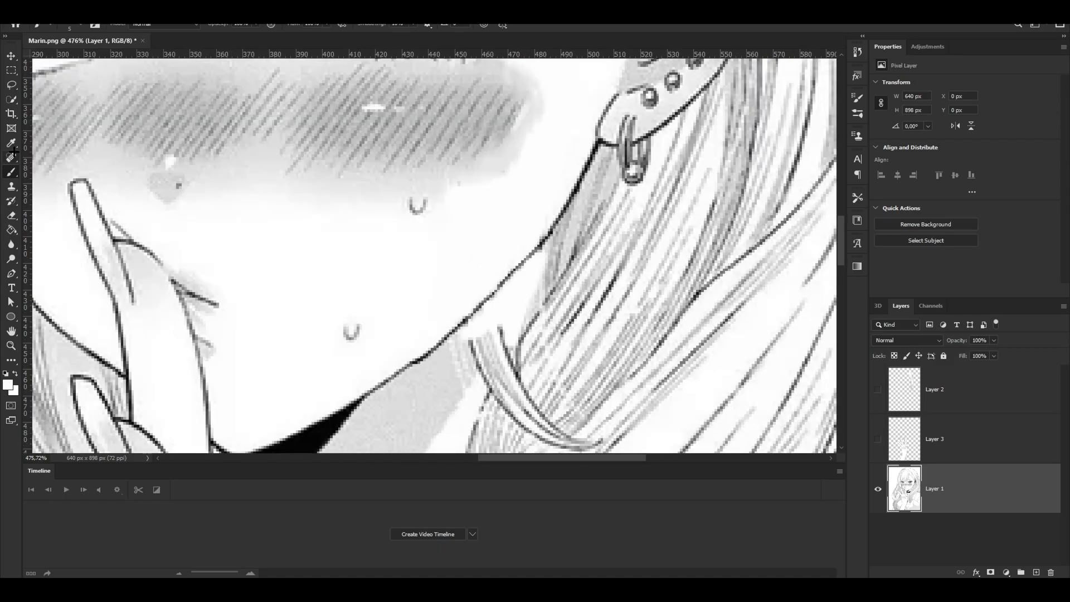
left_click_drag(470, 348, 508, 329)
- Extend the neck shadow up along the jawline in sampled light grey where the strand crossed it
scroll(554, 387, "down", 3)
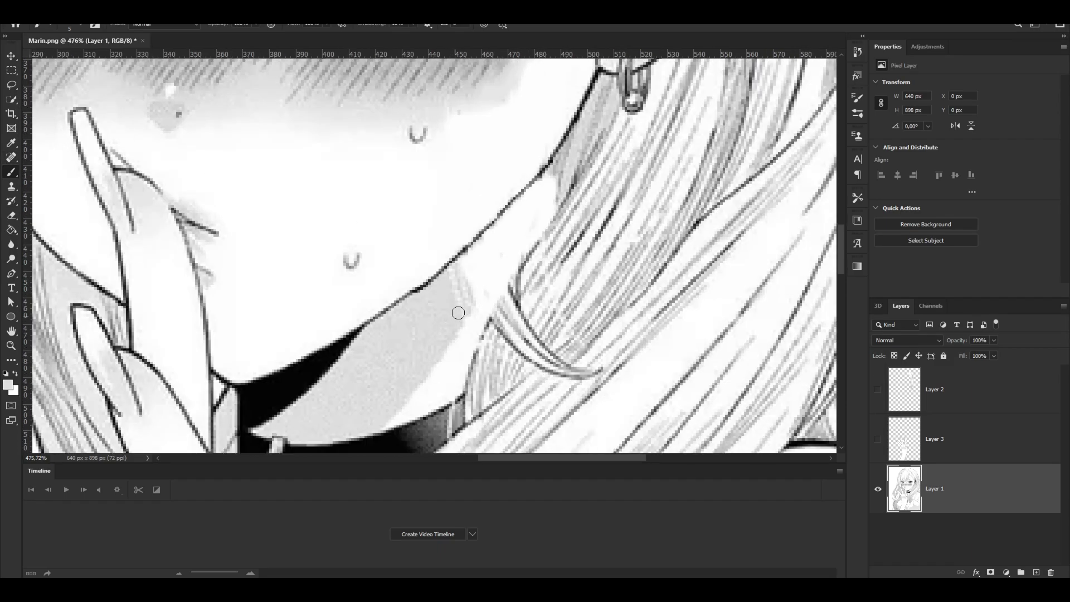
left_click_drag(510, 226, 457, 291)
scroll(570, 252, "down", 1)
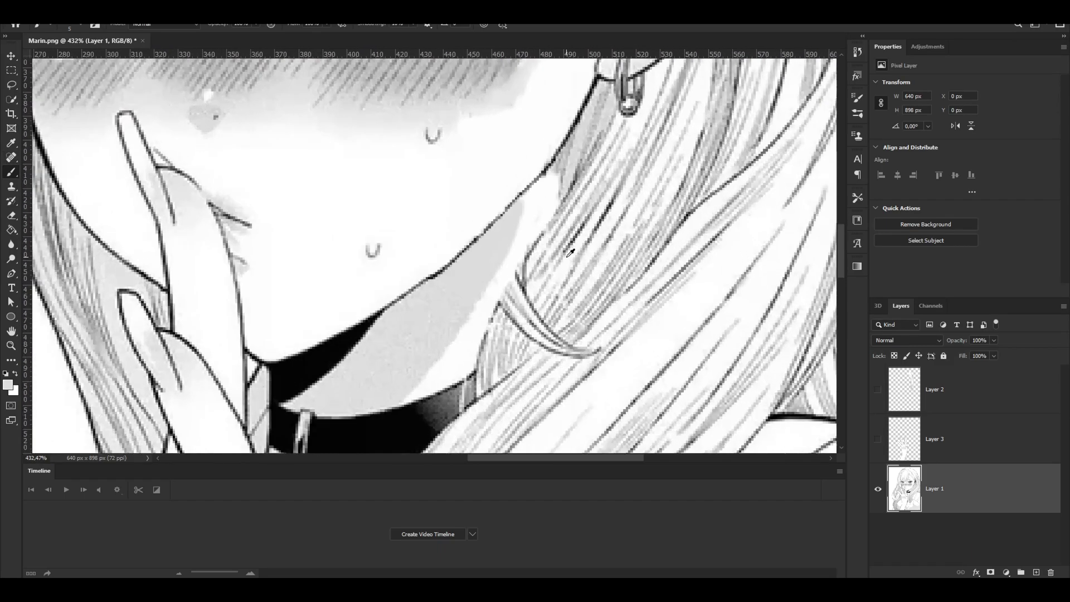
scroll(532, 205, "down", 3)
scroll(535, 130, "up", 3)
- Draw the missing inner outline of the side hair in sampled dark grey from the jawline down to the strand's remaining tip
left_click(537, 204, "alt")
right_click(537, 205, "alt")
left_click_drag(542, 201, 526, 272)
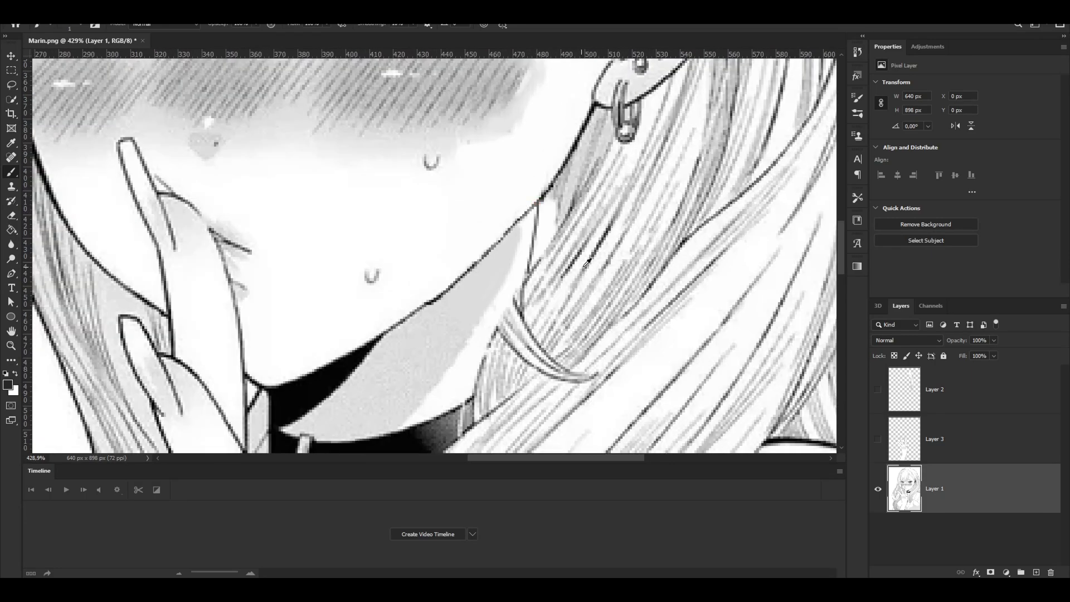
scroll(596, 265, "down", 12)
scroll(598, 261, "down", 2)
- Try to fill the white gap between the new hair outline and the shaded hair with the Spot Healing Brush
scroll(452, 226, "up", 7)
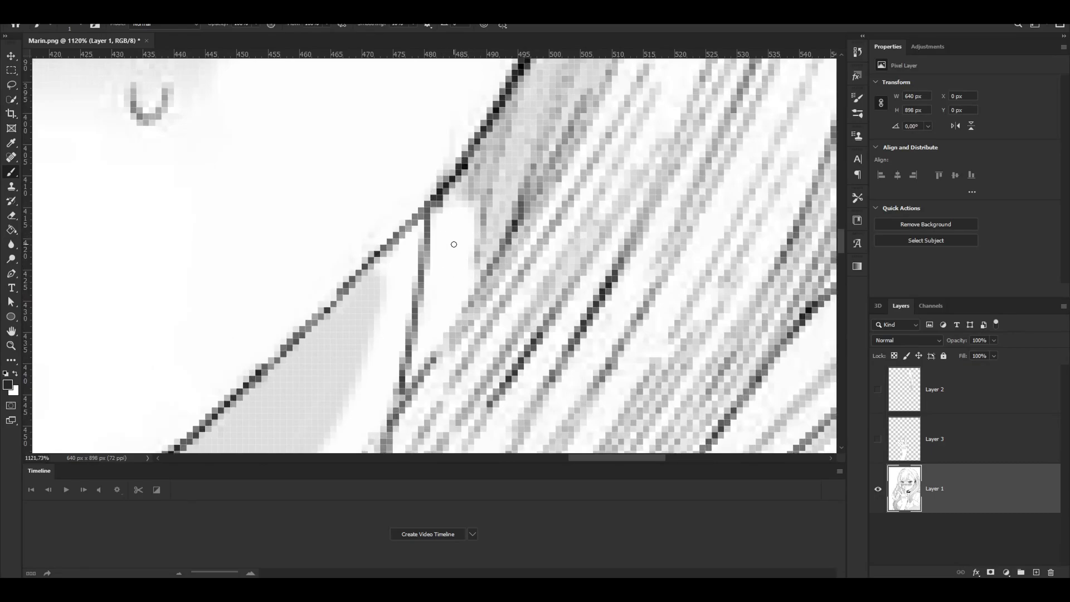
key("j")
right_click(488, 209, "alt")
left_click_drag(461, 219, 448, 296)
left_click_drag(440, 352, 441, 362)
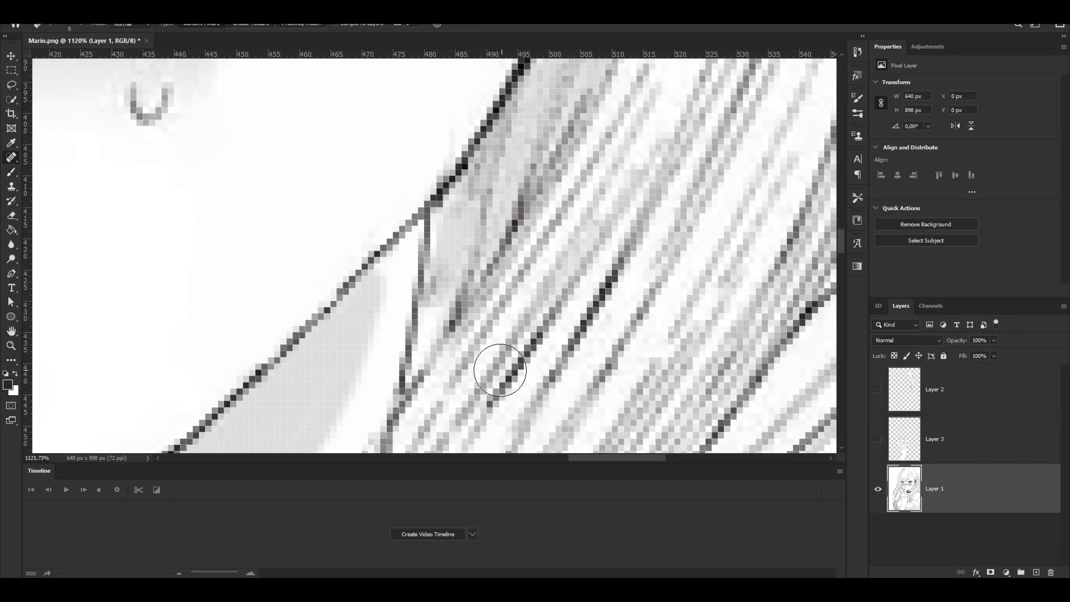
scroll(490, 358, "down", 3)
- Patch the white gap beside the new hair outline below the jaw with texture from the neighbouring hair
right_click(13, 157)
left_click(56, 179)
scroll(513, 286, "up", 2)
mouse_move(454, 243)
left_mouse_down()
mouse_move(495, 292)
mouse_move(470, 240)
mouse_move(453, 261)
mouse_move(530, 190)
left_mouse_up()
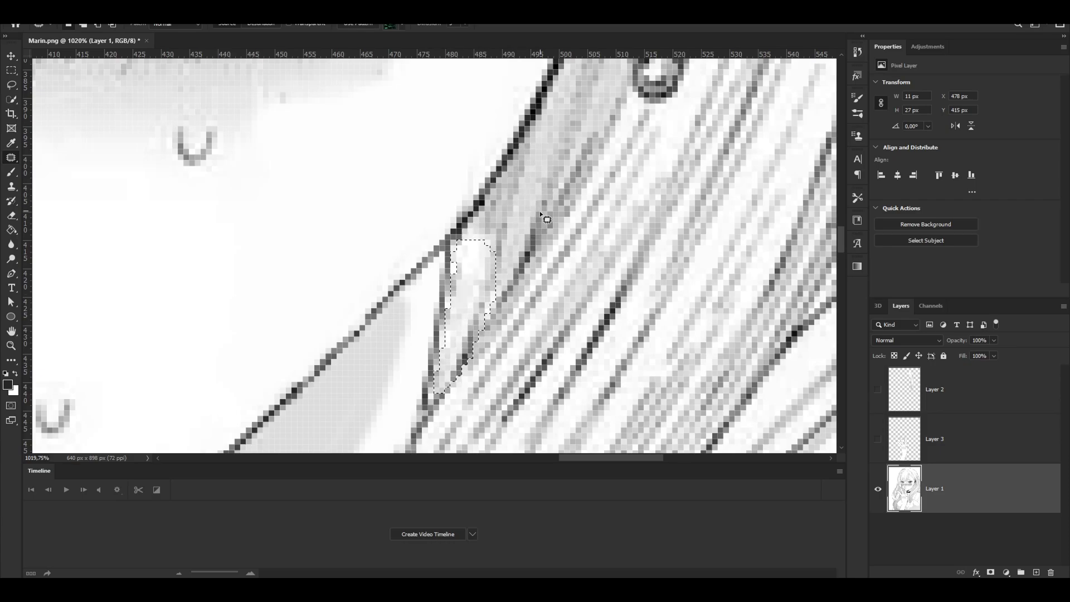
key("ctrl+d")
key("m")
scroll(406, 253, "down", 5)
scroll(524, 243, "up", 3)
key("j")
mouse_move(425, 239)
left_mouse_down()
mouse_move(400, 288)
mouse_move(429, 251)
mouse_move(410, 316)
mouse_move(451, 230)
mouse_move(411, 333)
mouse_move(451, 243)
left_mouse_up()
key("ctrl+d")
- Continue the dark inner hair outline down along the neck, joining it to the lower hair edge
scroll(547, 330, "down", 10)
scroll(572, 362, "up", 8)
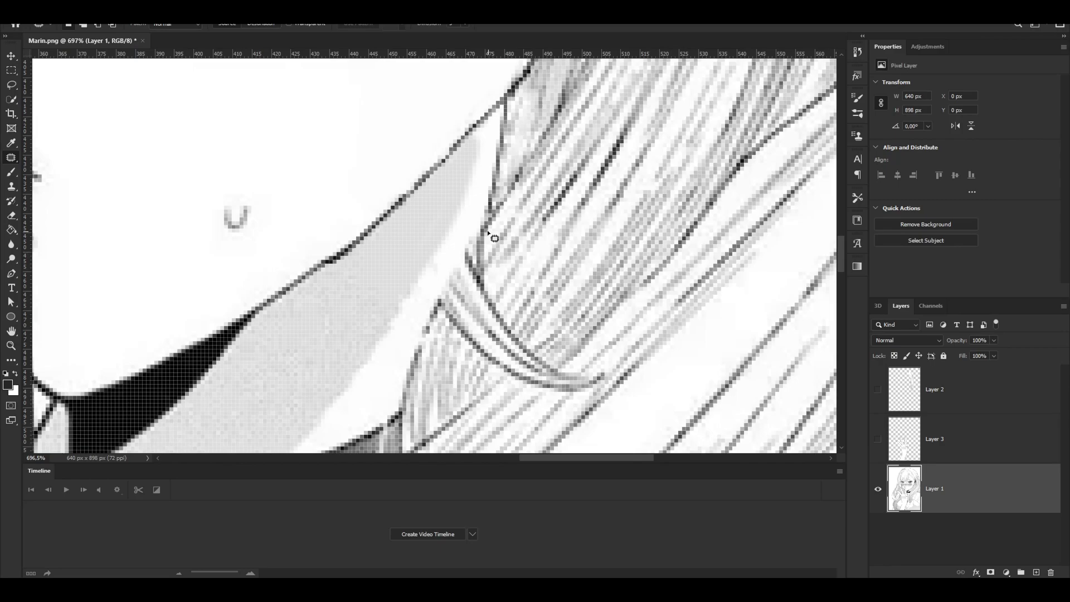
key("b")
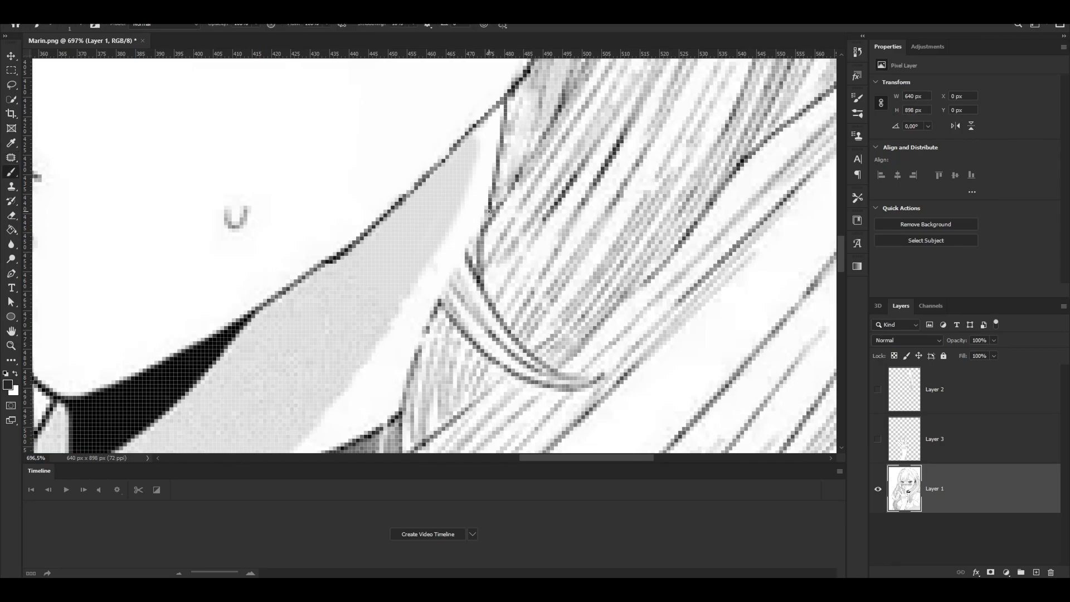
left_click_drag(487, 225, 411, 387)
scroll(483, 355, "down", 2)
scroll(484, 355, "up", 2)
- Remove the curved tip of the strand from the side hair beside the neck with the Spot Healing Brush
right_click(11, 158)
left_click(56, 158)
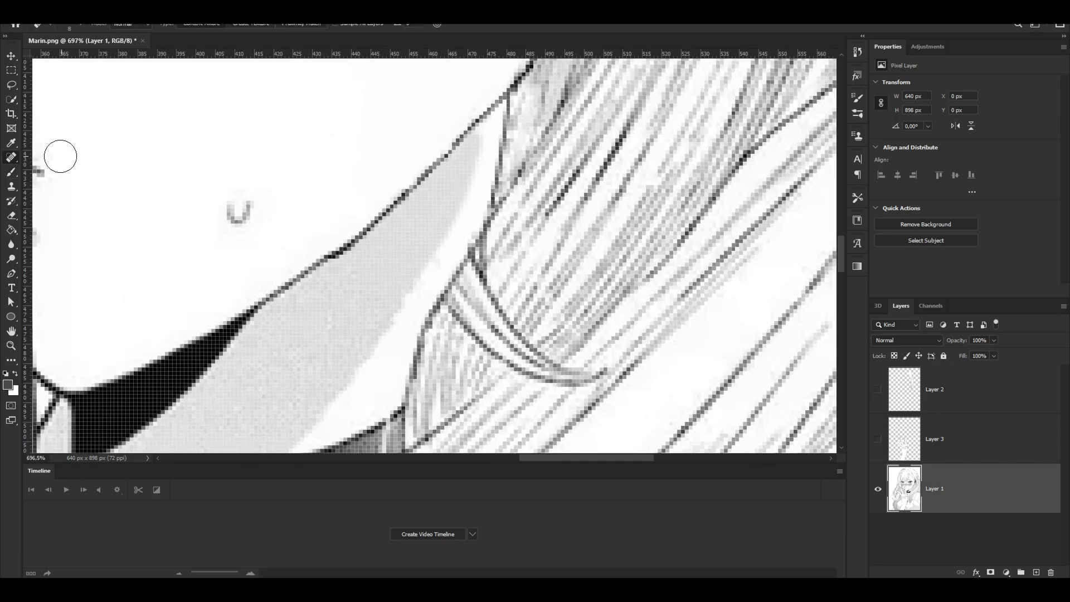
mouse_move(479, 305)
left_mouse_down()
mouse_move(471, 283)
mouse_move(465, 329)
mouse_move(540, 316)
mouse_move(544, 333)
left_mouse_up()
left_click_drag(494, 262, 474, 335)
key("bracketleft")
key("bracketleft")
key("bracketleft")
scroll(582, 357, "down", 4)
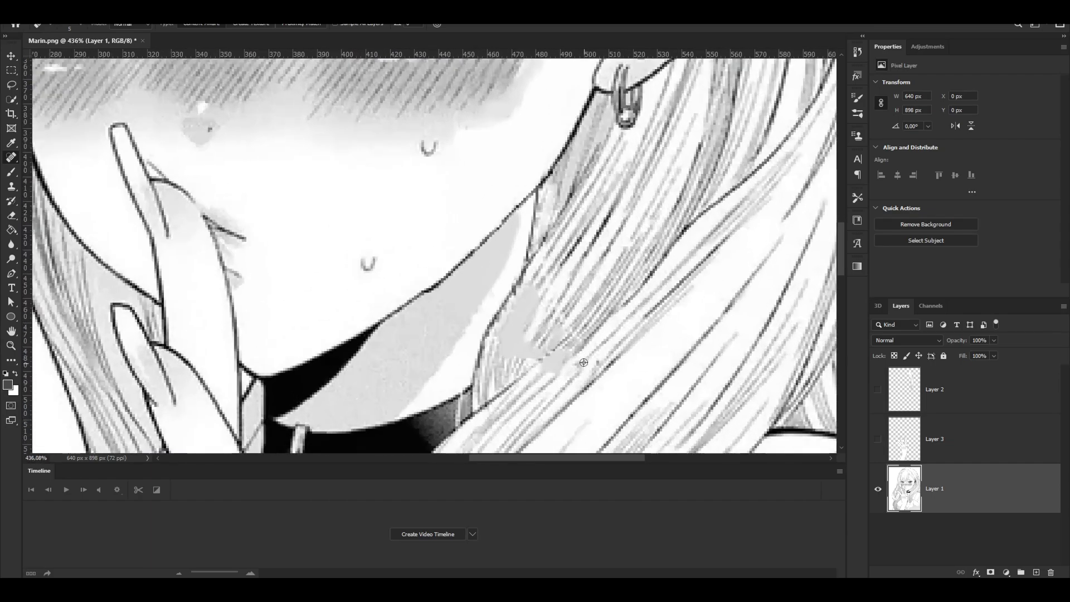
scroll(567, 351, "down", 4)
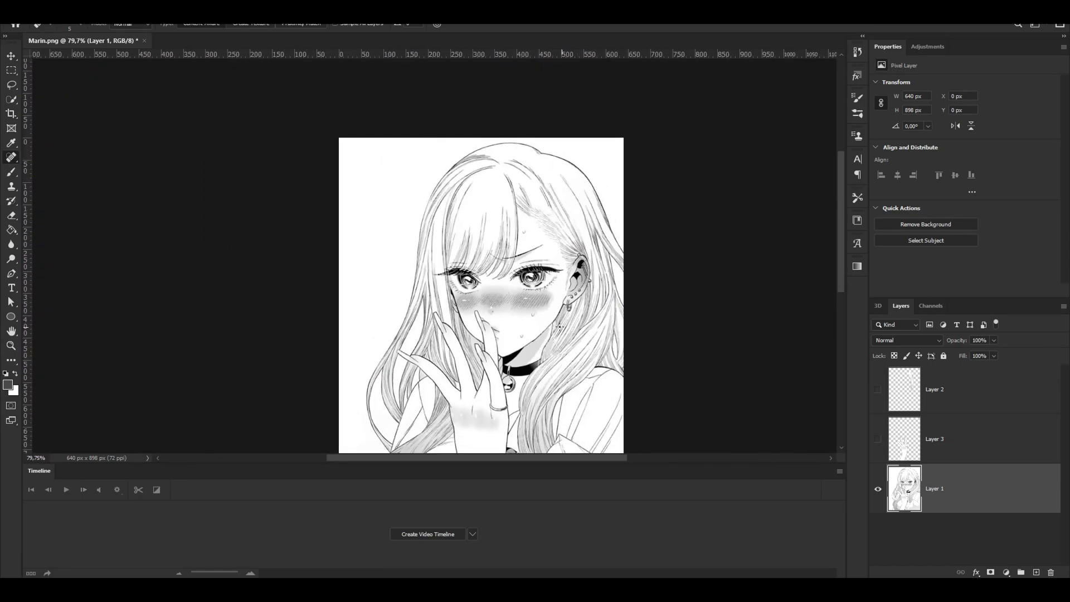
- Patch the grey blotches left beside the neck with line texture from the adjacent hair
scroll(575, 355, "up", 10)
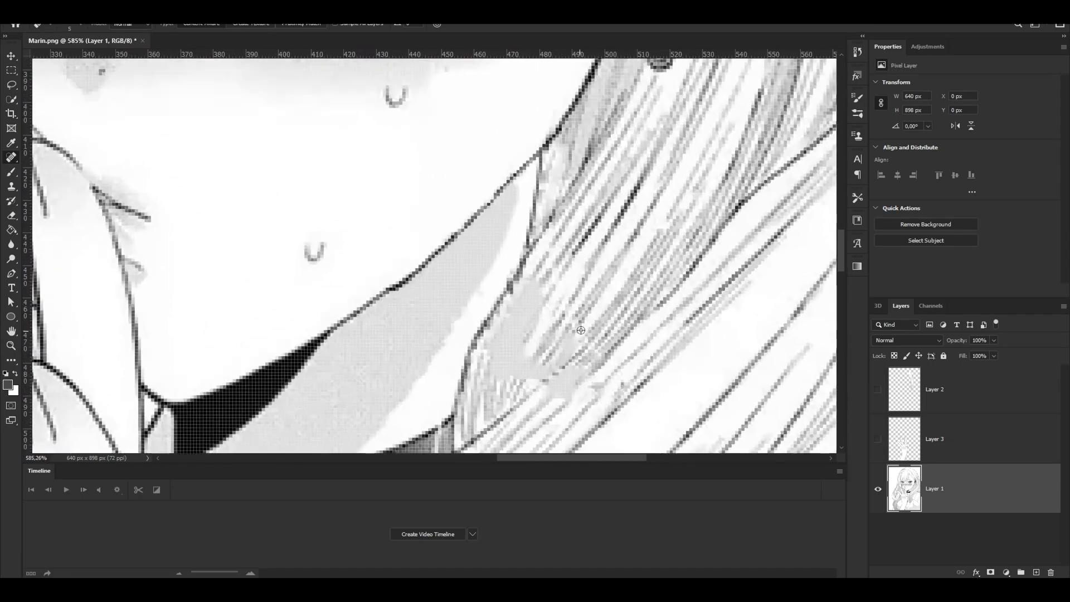
right_click(11, 158)
left_click(62, 178)
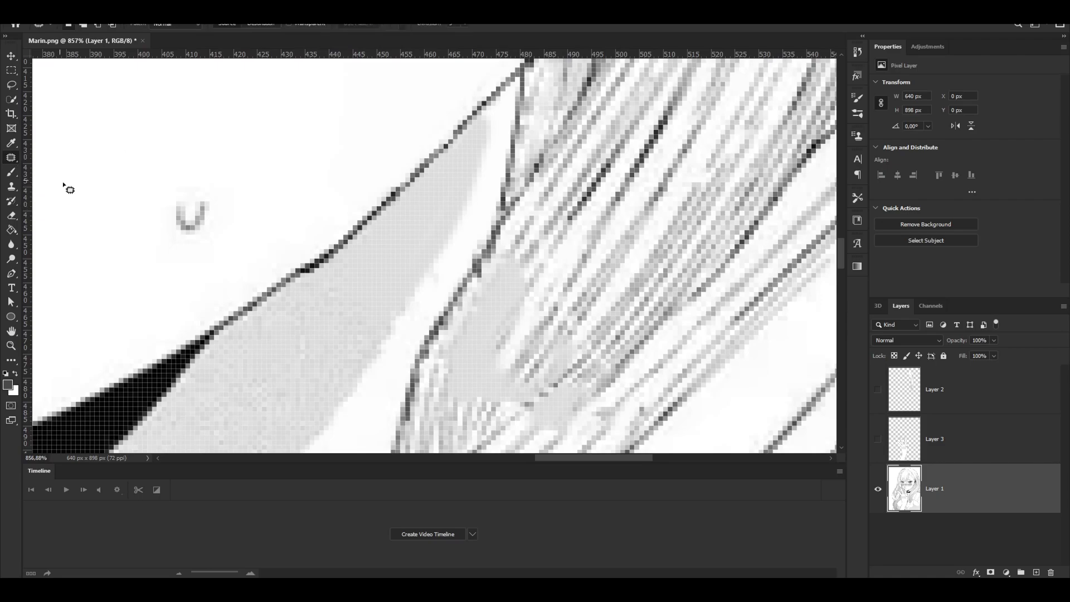
mouse_move(505, 248)
left_mouse_down()
mouse_move(533, 345)
mouse_move(515, 252)
mouse_move(504, 249)
left_mouse_up()
left_click_drag(491, 337, 580, 205)
scroll(599, 279, "down", 2)
mouse_move(558, 263)
left_mouse_down()
mouse_move(489, 361)
mouse_move(584, 271)
mouse_move(561, 256)
left_mouse_up()
mouse_move(541, 320)
left_mouse_down()
mouse_move(609, 222)
mouse_move(641, 245)
left_mouse_up()
key("ctrl+d")
scroll(588, 333, "down", 1)
left_click_drag(597, 286, 595, 291)
mouse_move(560, 301)
left_mouse_down()
mouse_move(623, 169)
mouse_move(645, 224)
left_mouse_up()
key("ctrl+d")
scroll(645, 287, "down", 5)
scroll(660, 295, "down", 4)
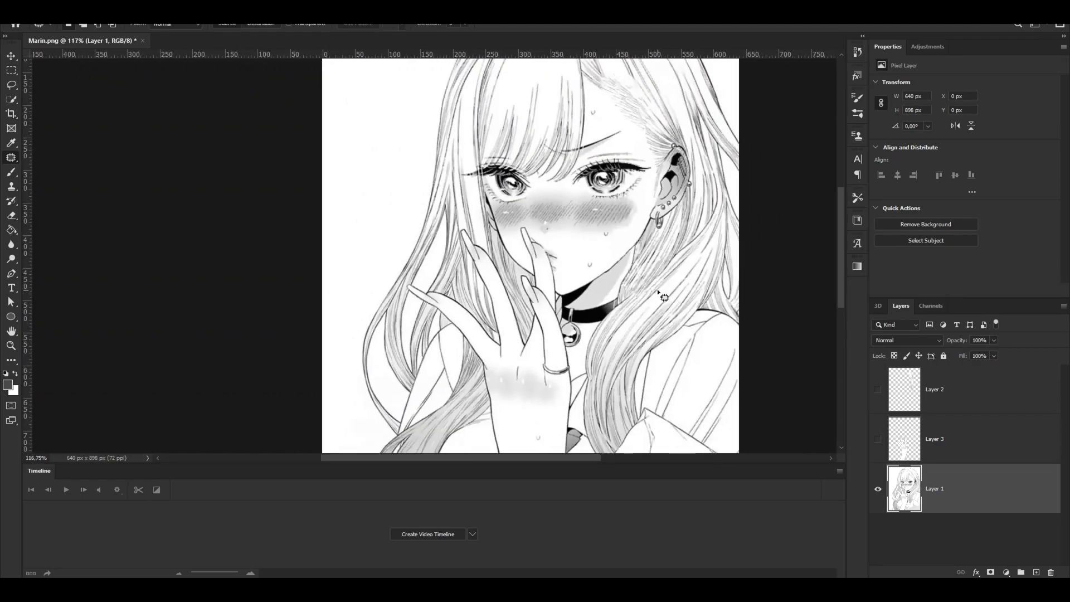
- Toggle Layer 2 to compare the drawing with and without the strand, leave it visible, and inspect the face and hair
left_click(878, 389)
left_click(877, 390)
left_click(877, 390)
left_click(878, 391)
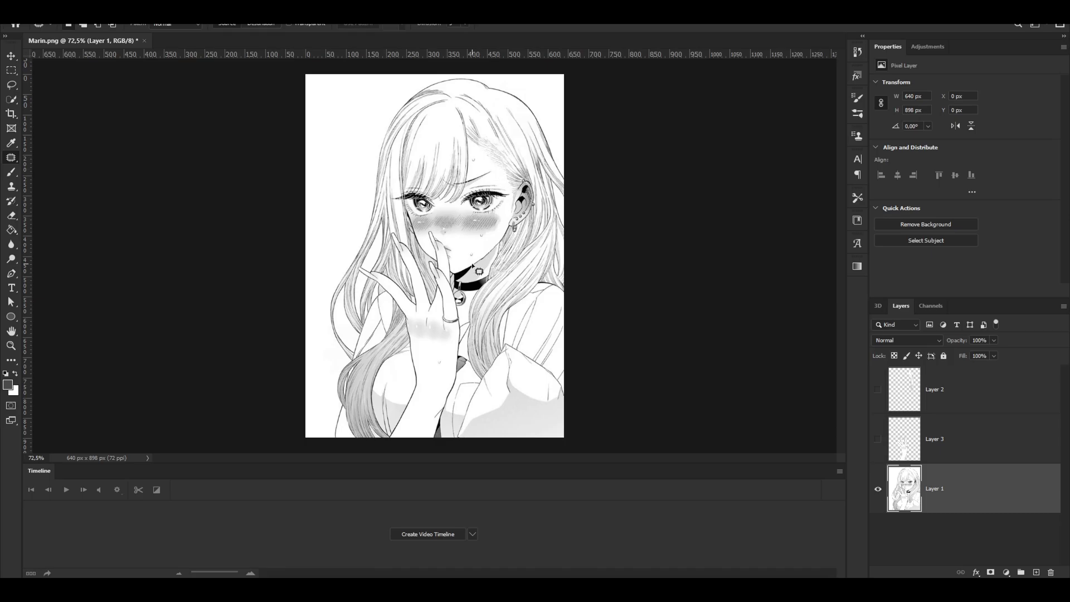
left_click(881, 388)
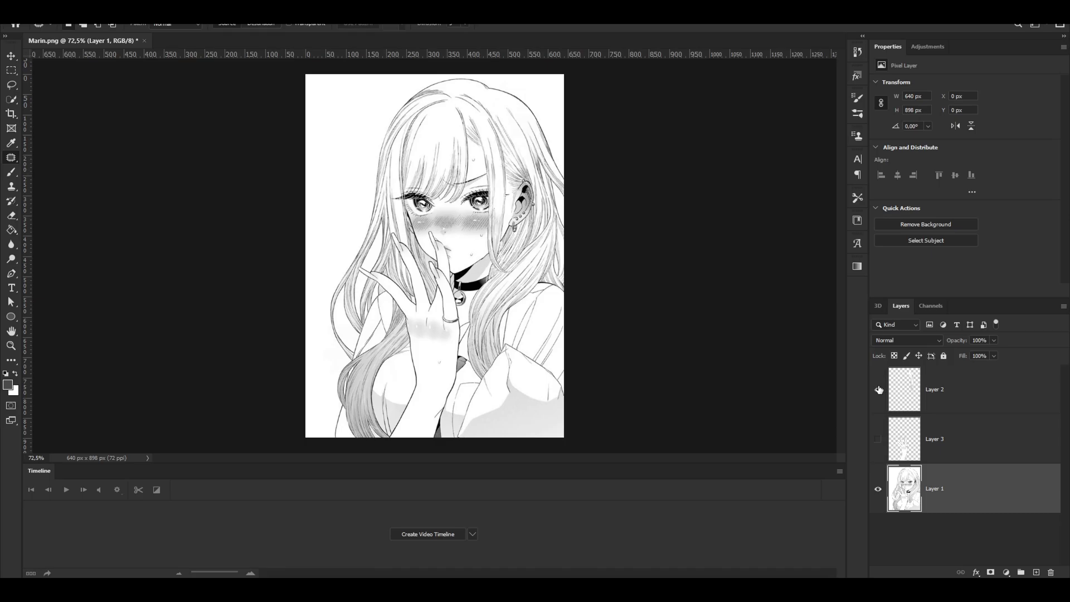
scroll(429, 165, "up", 5)
scroll(430, 165, "down", 4)
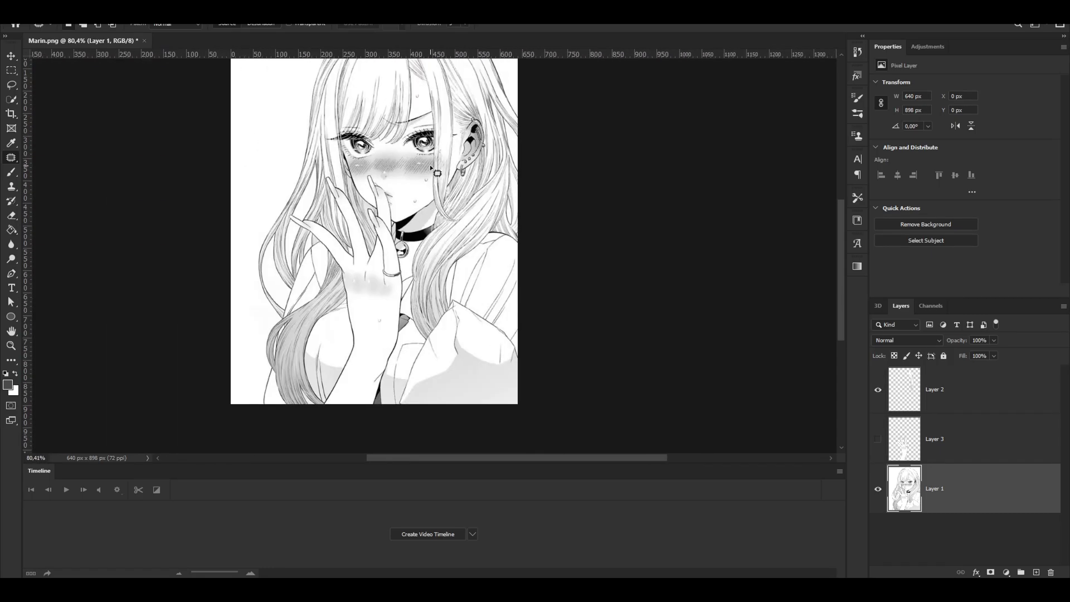
scroll(431, 166, "up", 3)
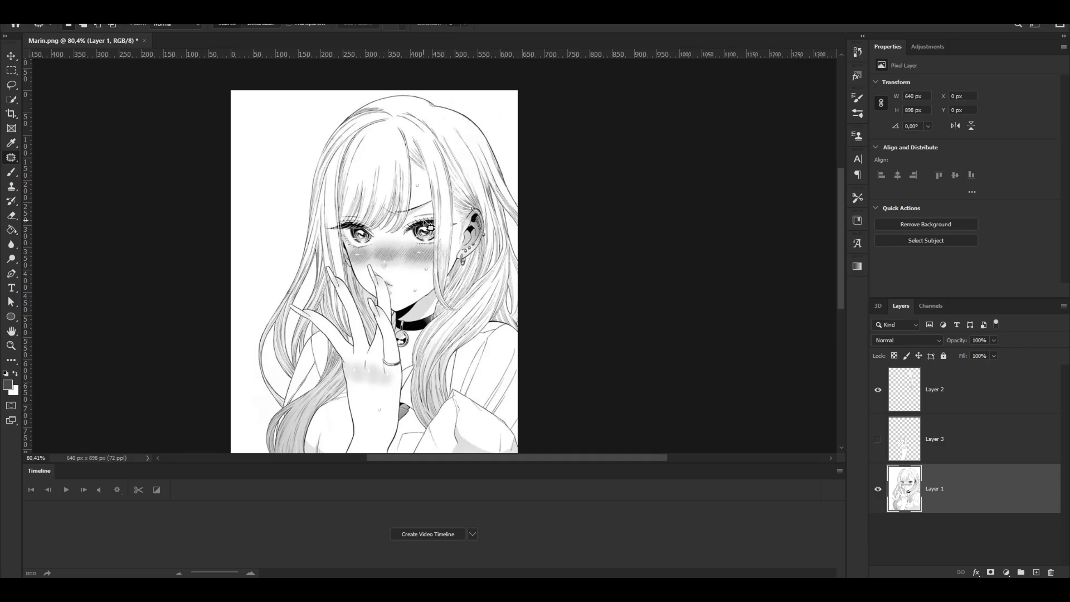
scroll(413, 239, "down", 1)
scroll(412, 239, "up", 6)
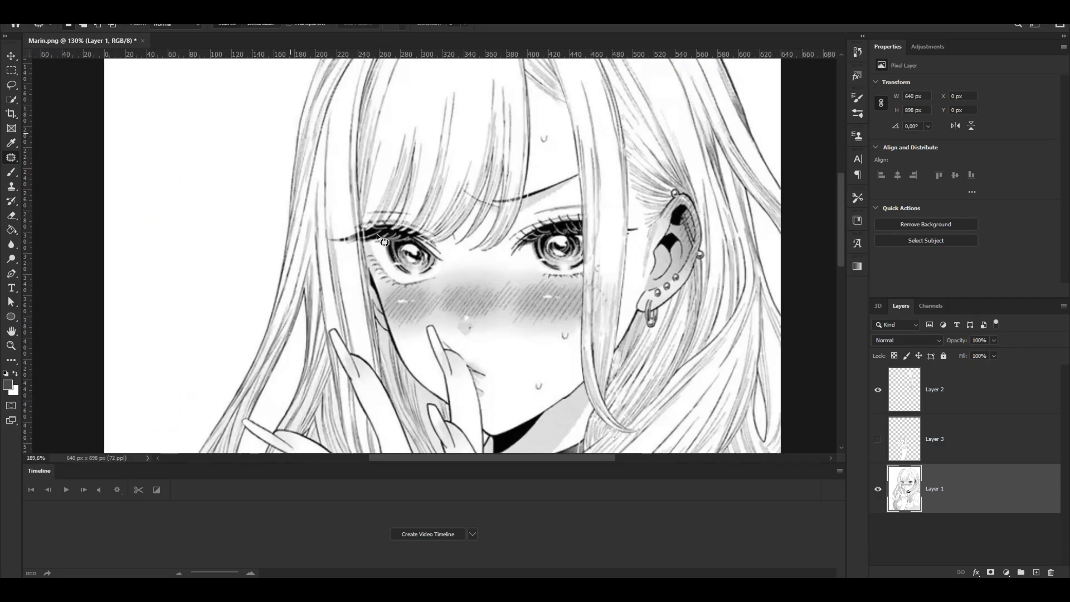
scroll(509, 162, "up", 1)
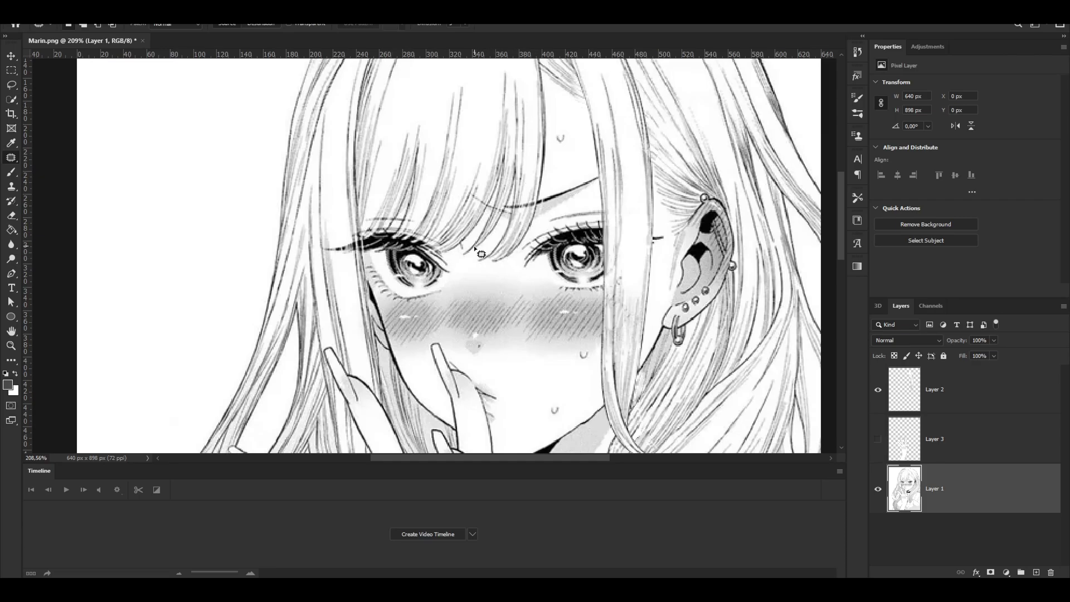
- Try painting white over the fringe strands above the eyebrow and undo the strokes
scroll(557, 223, "up", 5)
key("b")
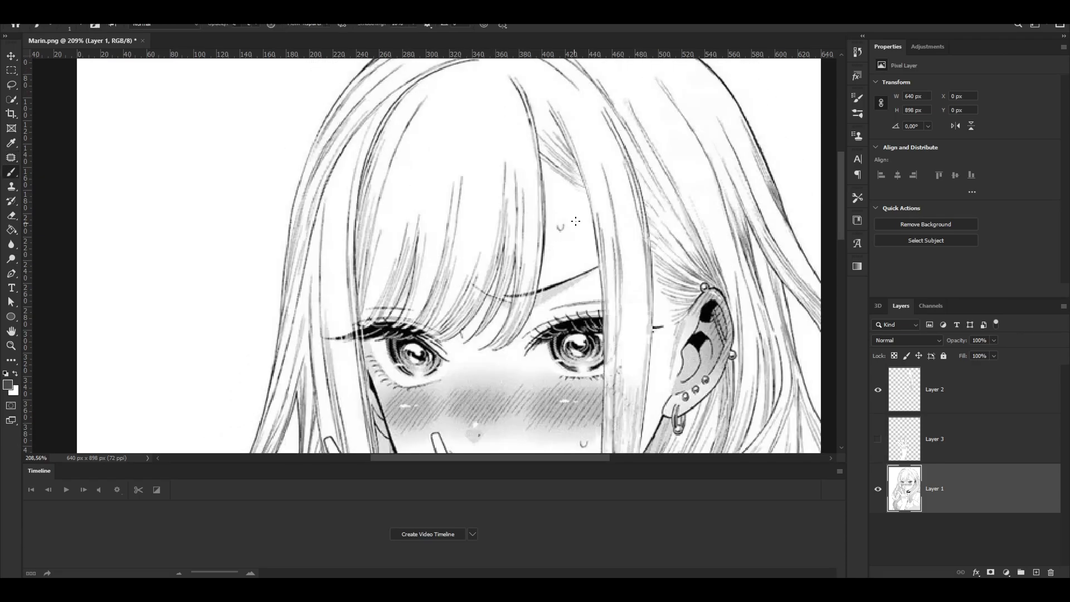
left_click(560, 206, "alt")
right_click(544, 205, "alt")
mouse_move(537, 193)
left_mouse_down()
mouse_move(537, 278)
mouse_move(518, 277)
mouse_move(533, 186)
mouse_move(502, 199)
mouse_move(509, 219)
mouse_move(534, 217)
mouse_move(497, 244)
mouse_move(520, 275)
left_mouse_up()
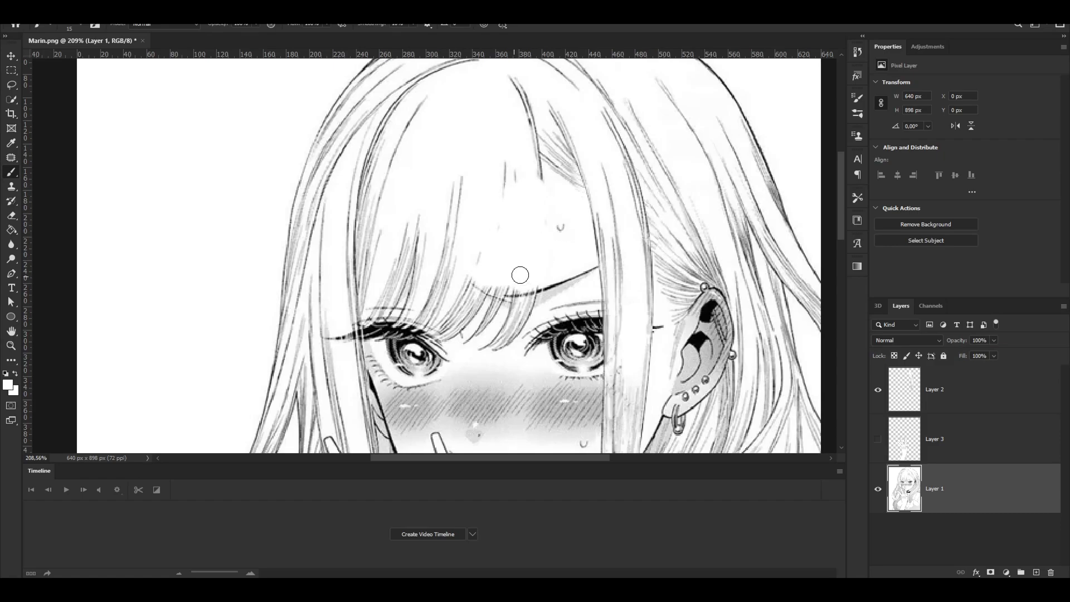
key("ctrl+z")
key("ctrl+z")
key("ctrl+z")
left_click_drag(382, 342, 429, 308)
scroll(412, 308, "down", 6)
left_click_drag(461, 456, 515, 456)
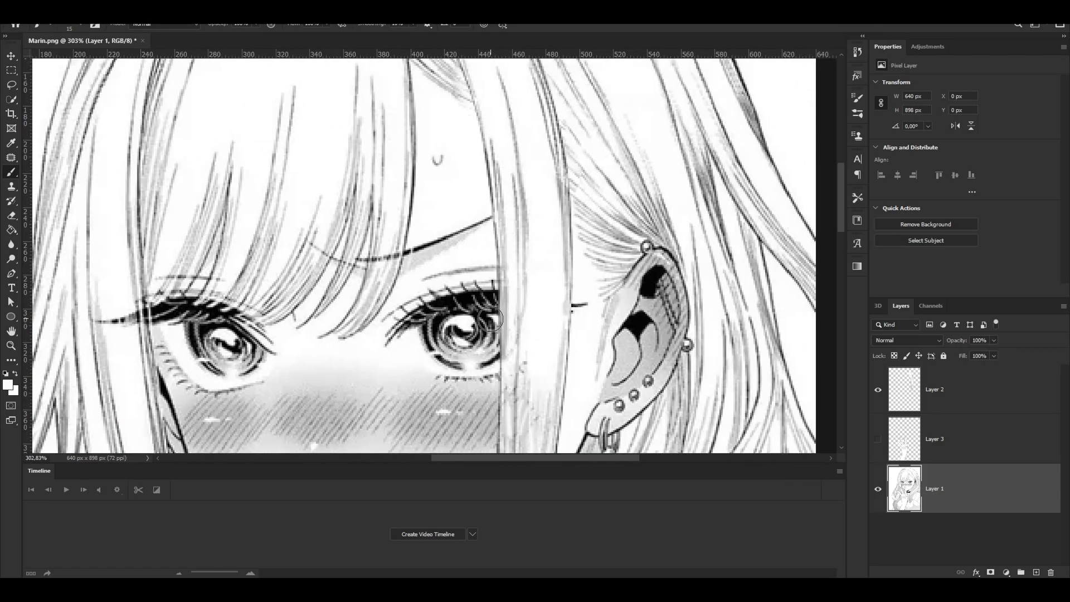
- Toggle layer visibility to examine the separated strand on Layer 2 apart from the masked Marin layer in Marin.psd
left_click(878, 390)
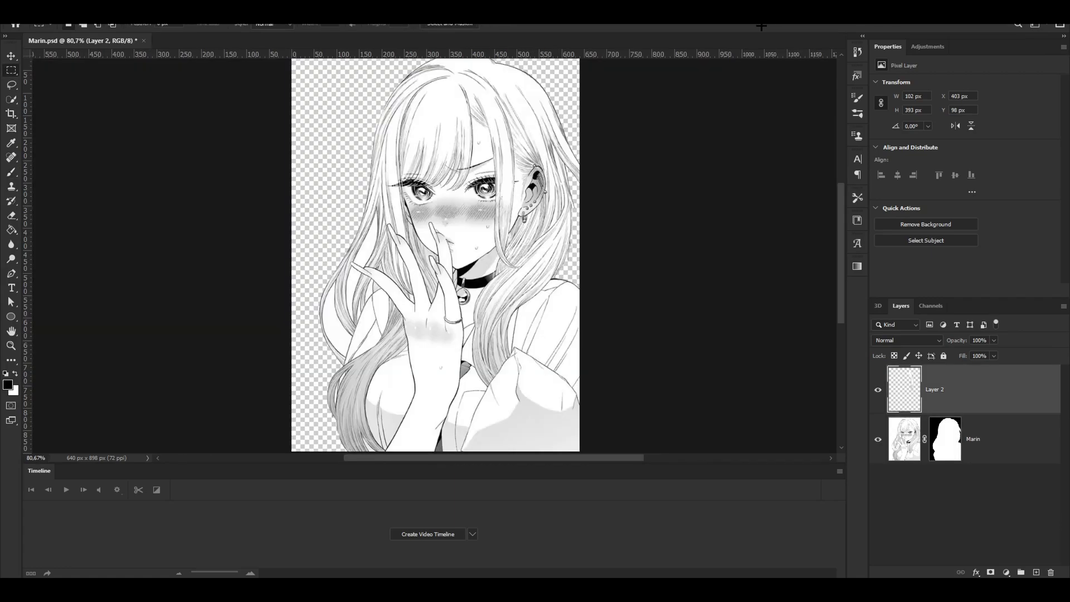
left_click(25, 8)
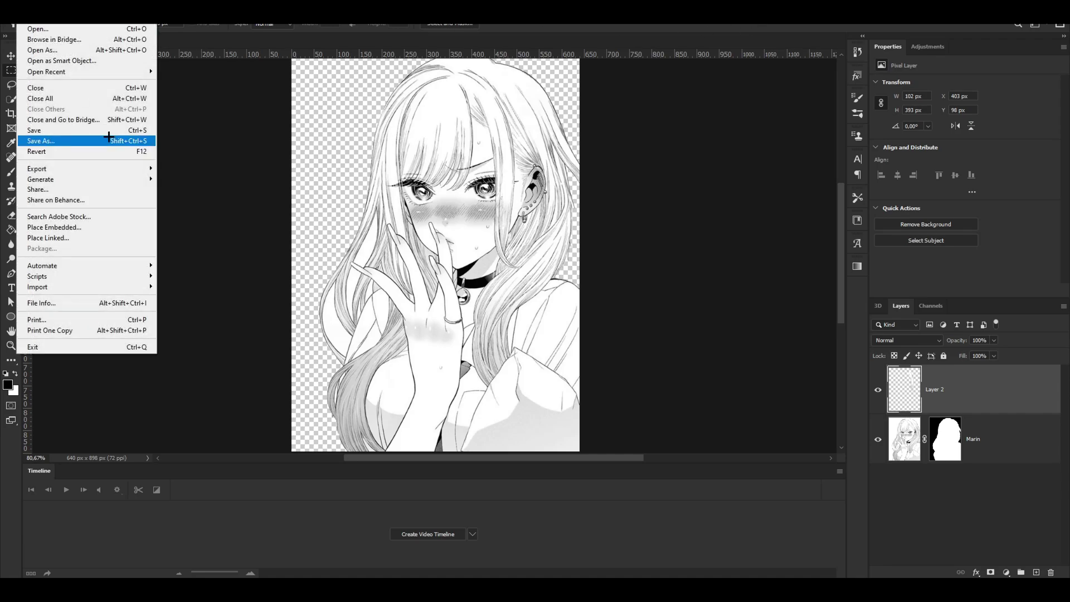
left_click(1006, 387)
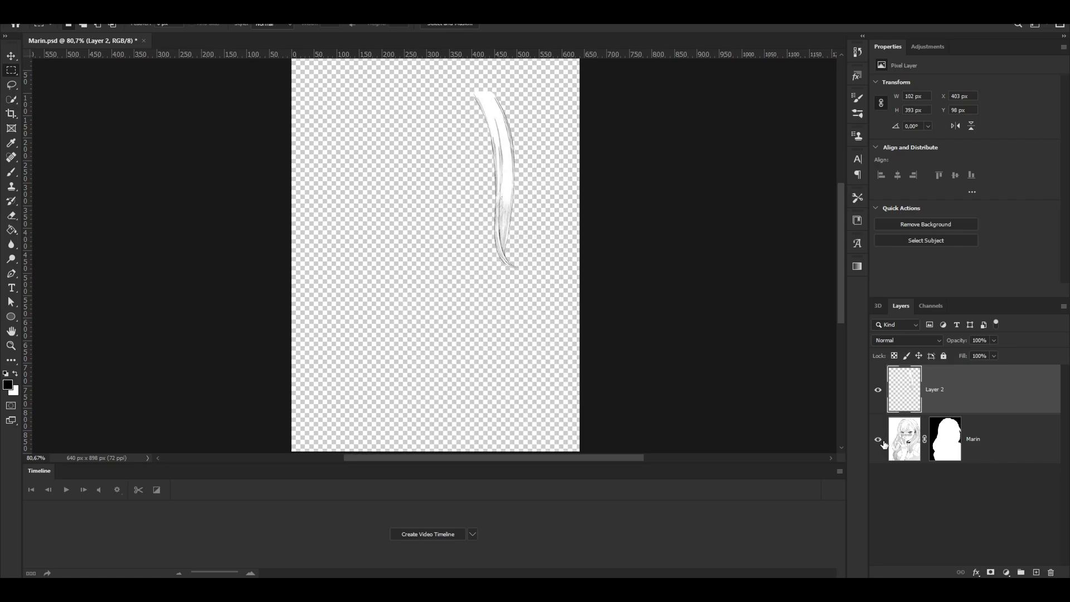
left_click(882, 441)
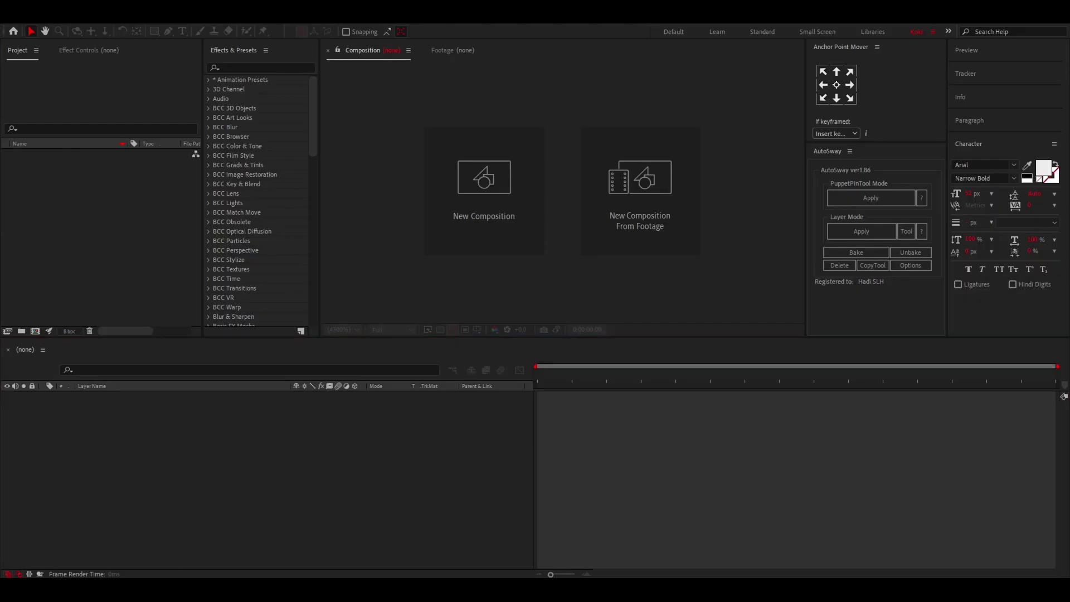
- In After Effects, import Marin.psd as Composition - Retain Layer Sizes with layer styles merged into footage, and open the Marin composition
left_click_drag(63, 184, 106, 221)
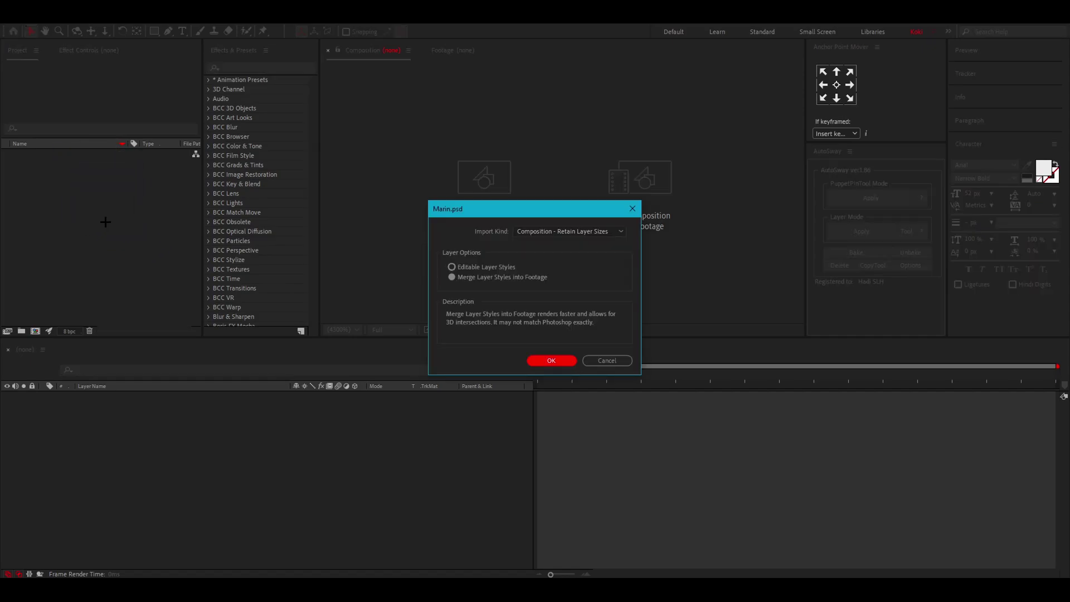
left_click(619, 231)
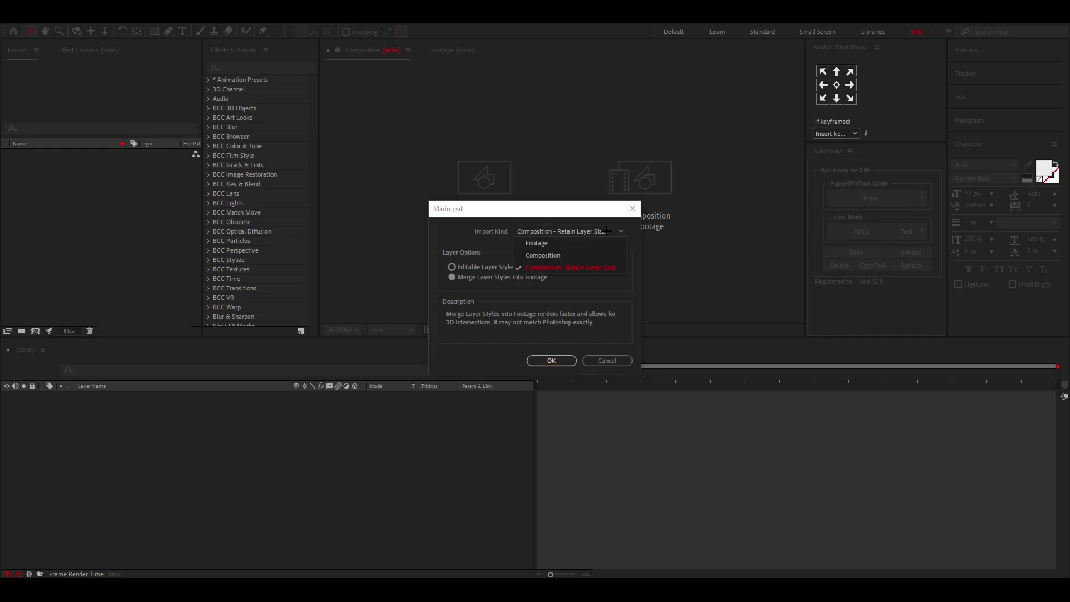
left_click(622, 271)
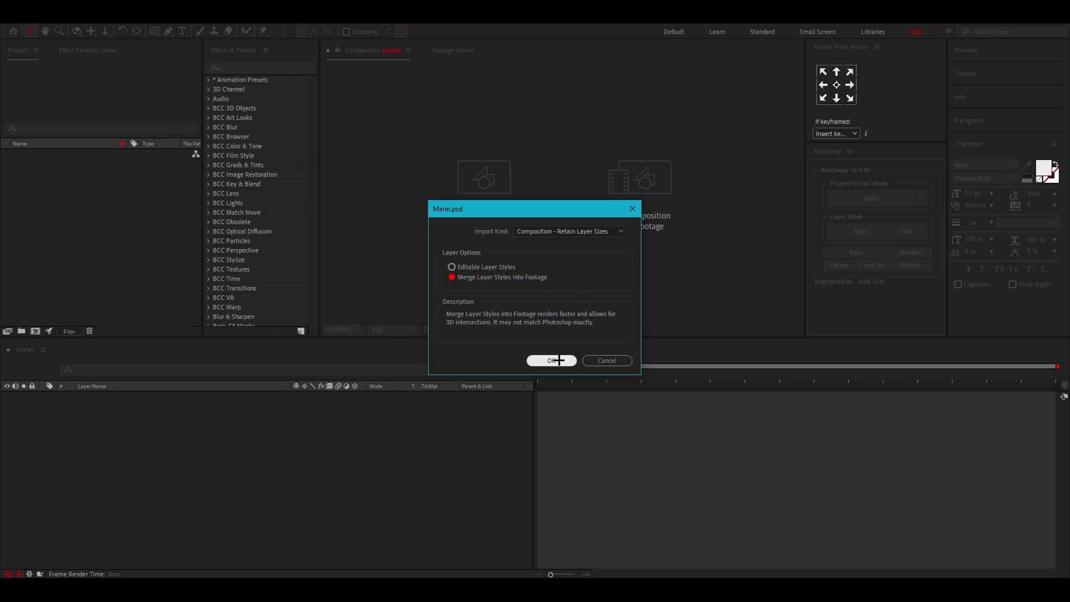
left_click(558, 360)
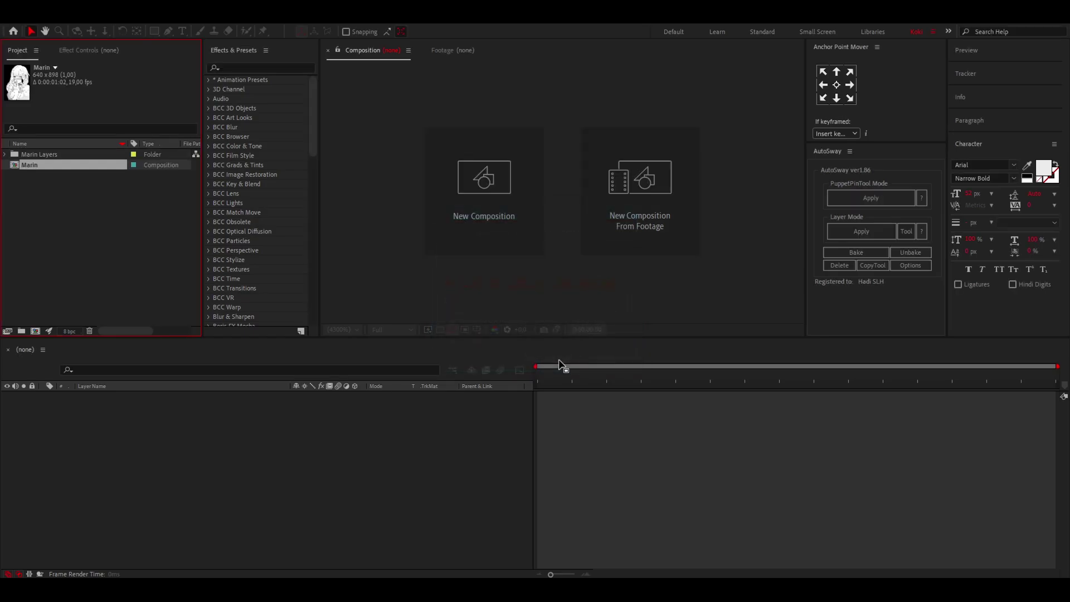
double_click(36, 164)
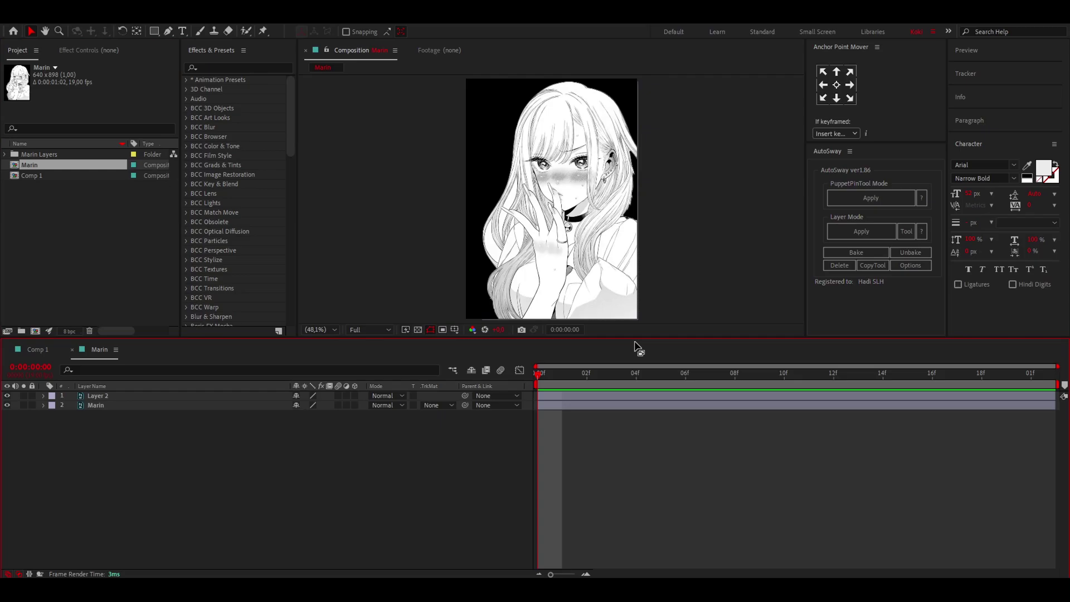
- Toggle the visibility of Layer 2 and the Marin layer to check the strand and base drawing separately
left_click(8, 396)
left_click(7, 395)
left_click(7, 405)
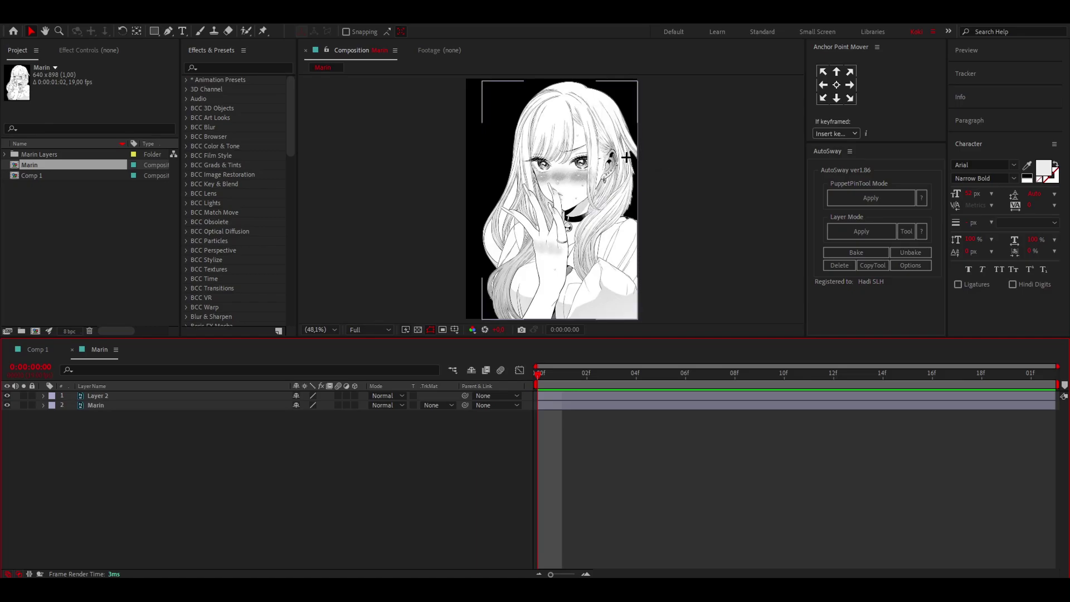
- Switch to Photoshop, try painting black over the lower part of Layer 2's strand within its loaded selection, and undo the stroke
left_click(228, 589)
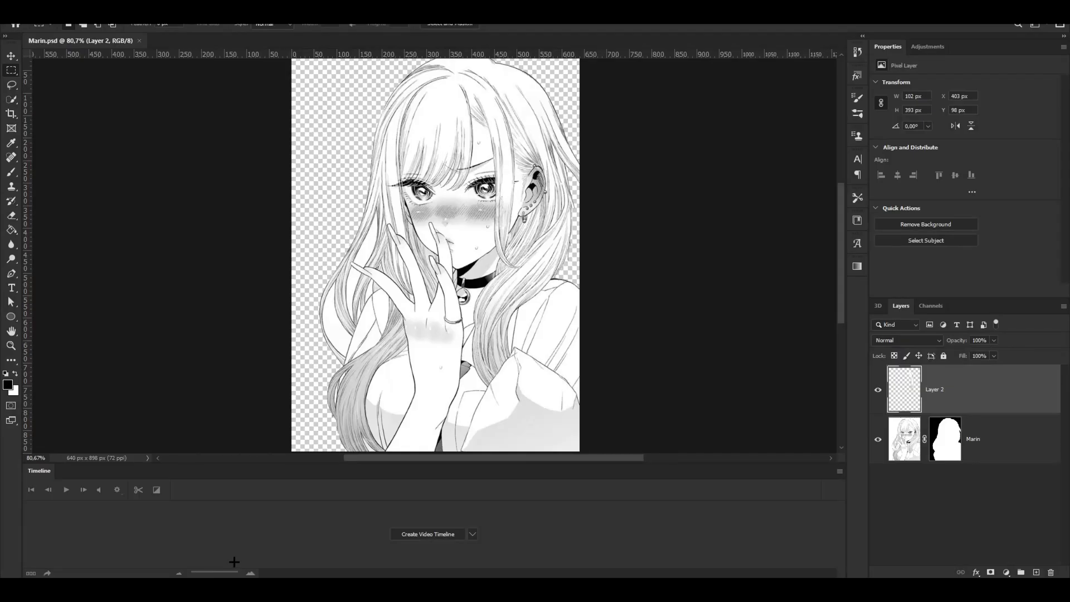
left_click(904, 397, "ctrl")
key("b")
left_click_drag(512, 266, 504, 190)
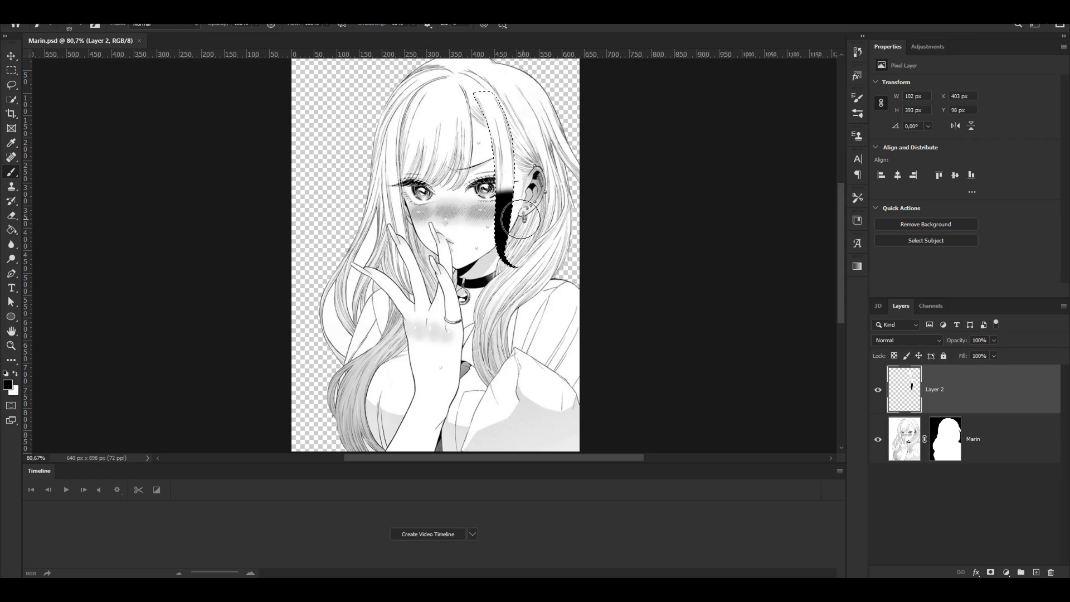
left_click(24, 7)
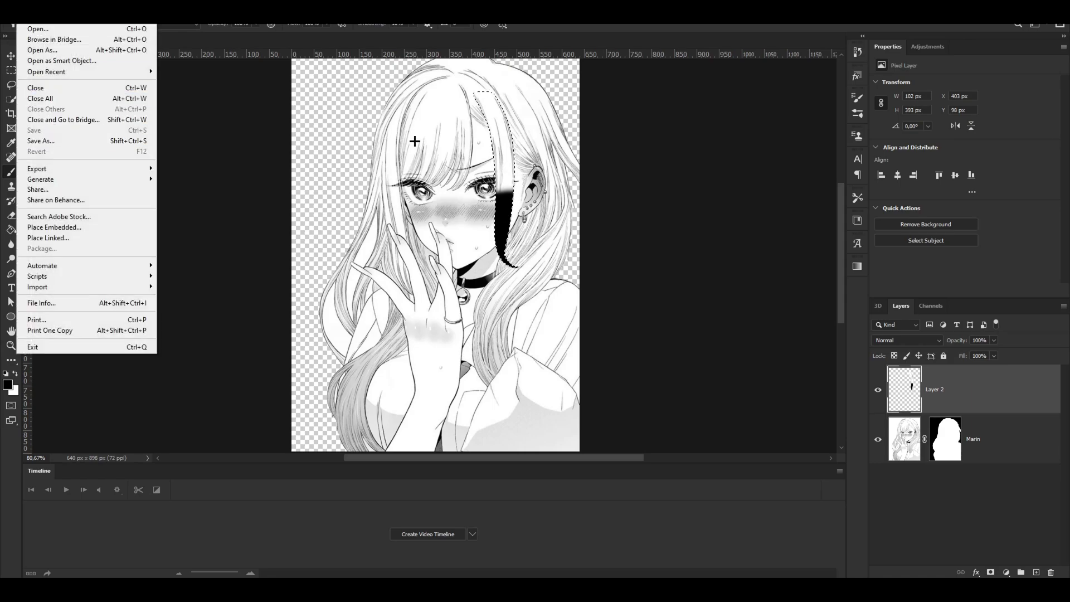
key("Escape")
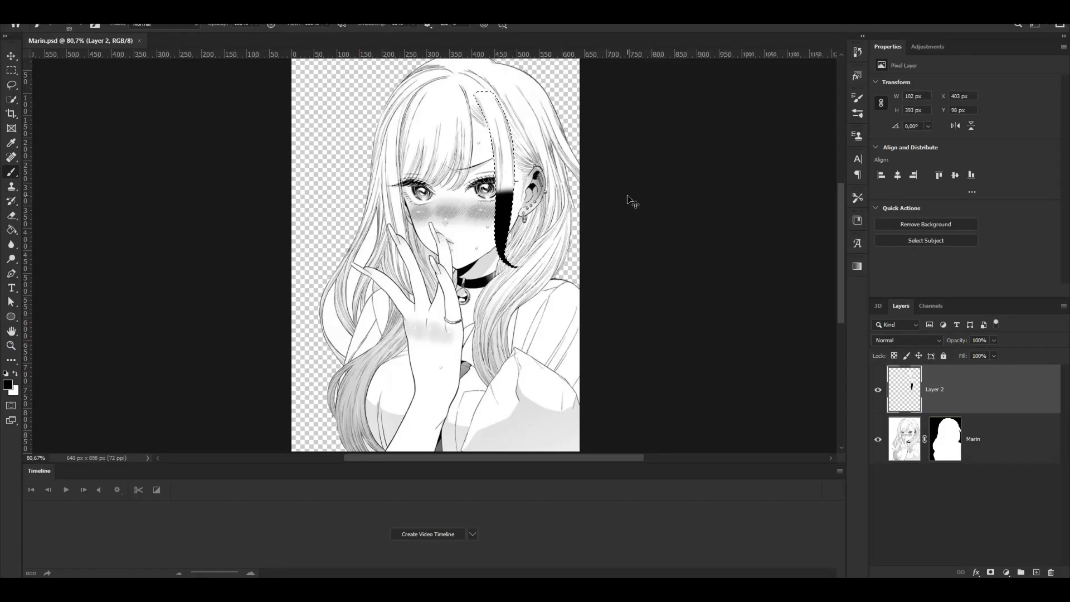
key("ctrl+z")
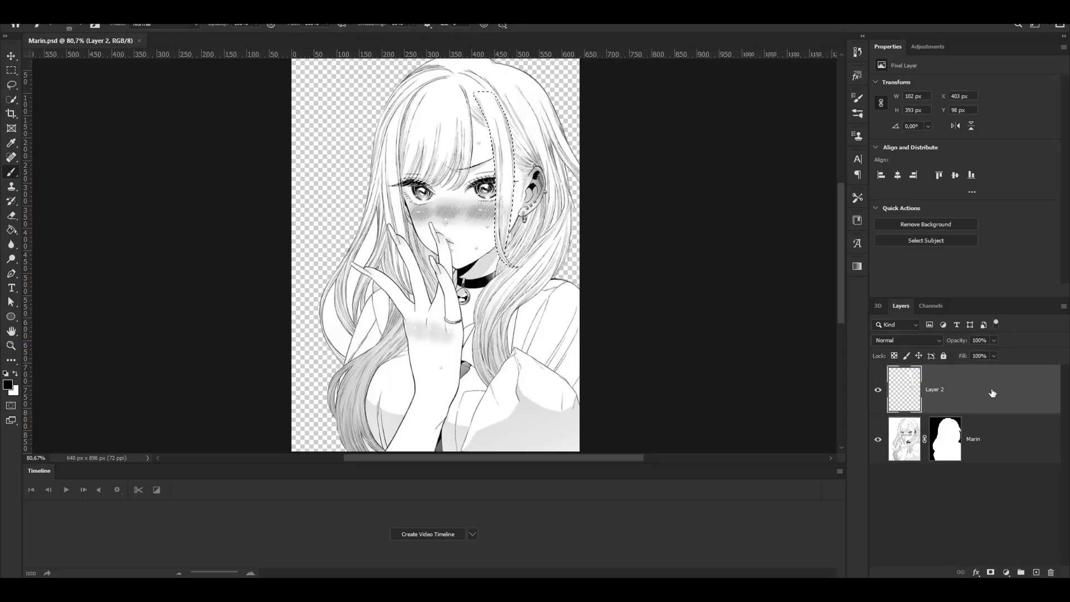
left_click(10, 69)
key("ctrl+d")
- Duplicate Layer 2 four times in Marin.psd and check Layer 2 in the After Effects Marin composition
key("ctrl+j")
key("ctrl+j")
key("ctrl+j")
key("ctrl+j")
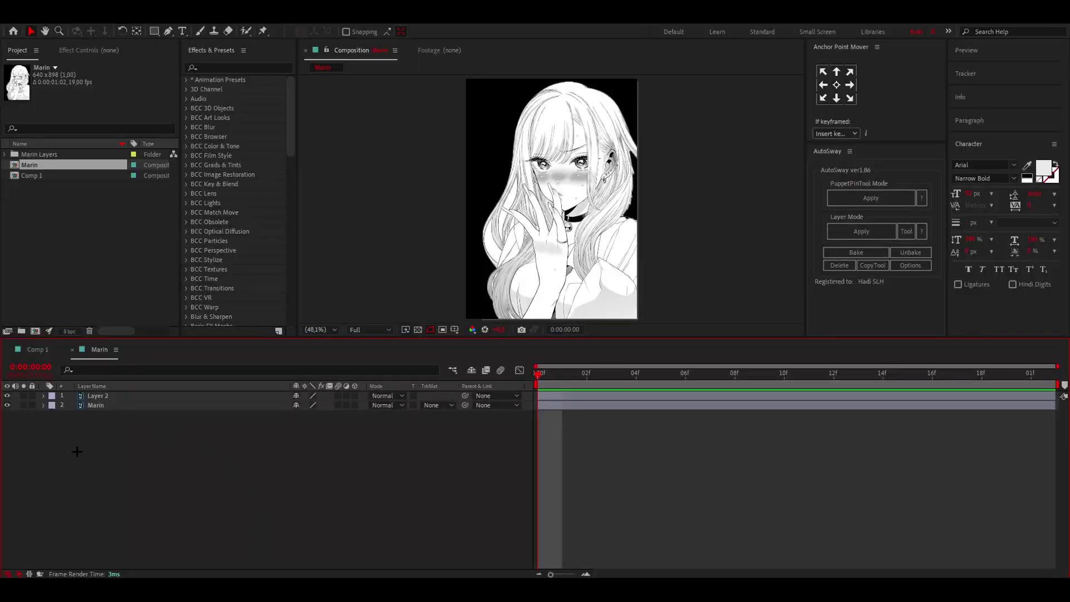
left_click(101, 396)
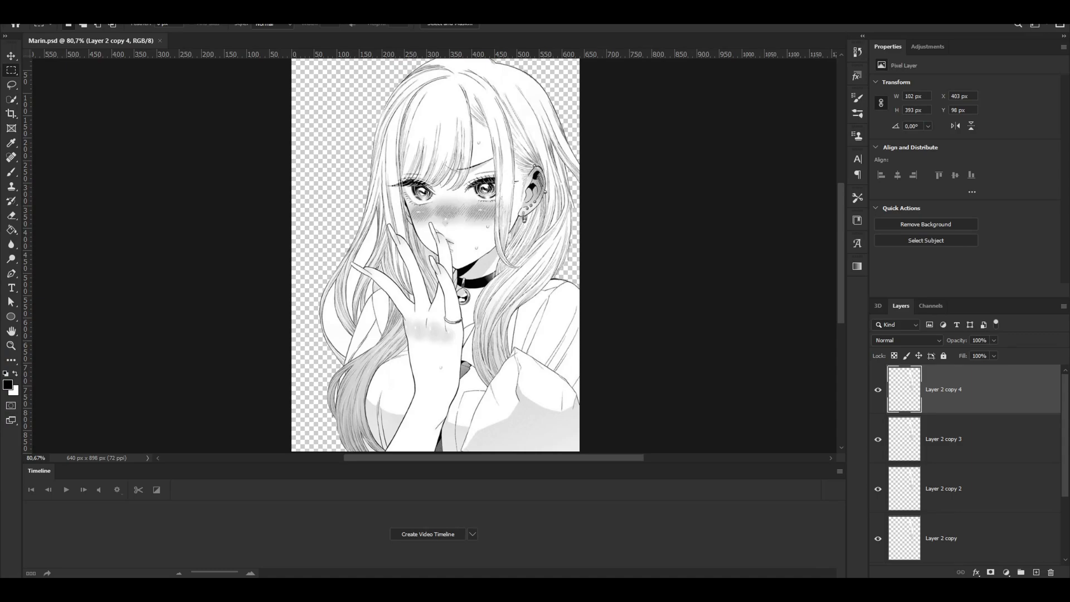
- Back in Photoshop, undo the four duplicates of Layer 2
key("ctrl+z")
key("ctrl+z")
key("ctrl+z")
key("ctrl+z")
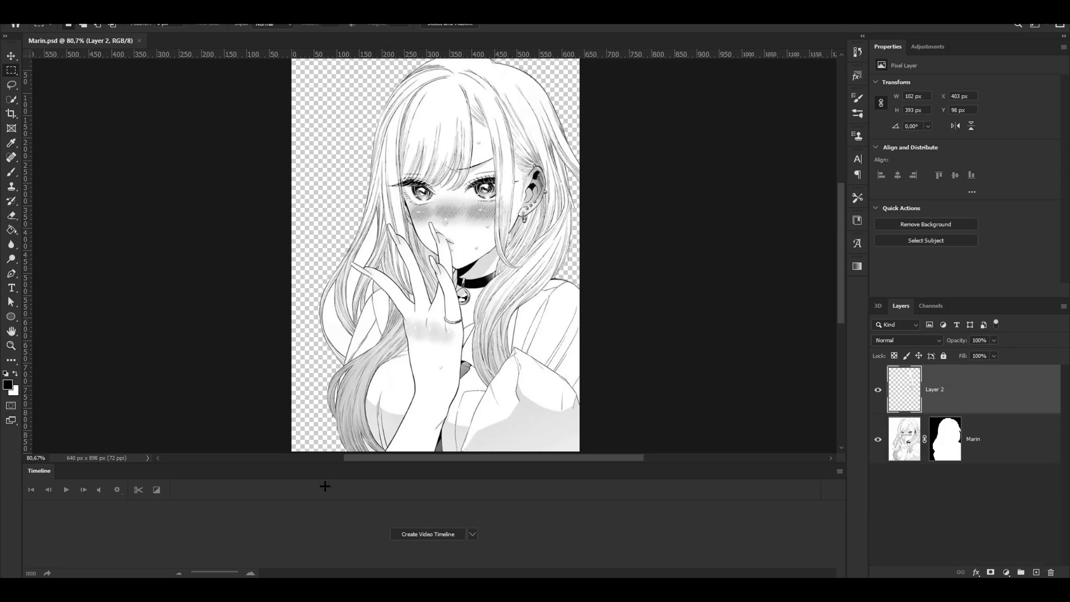
scroll(508, 241, "up", 5)
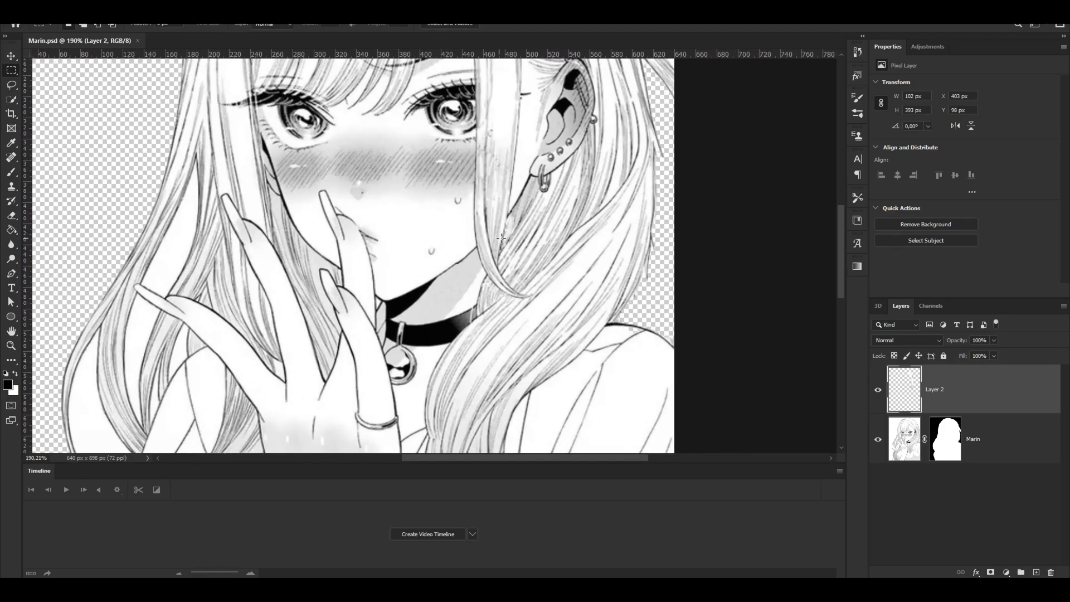
scroll(514, 240, "down", 3)
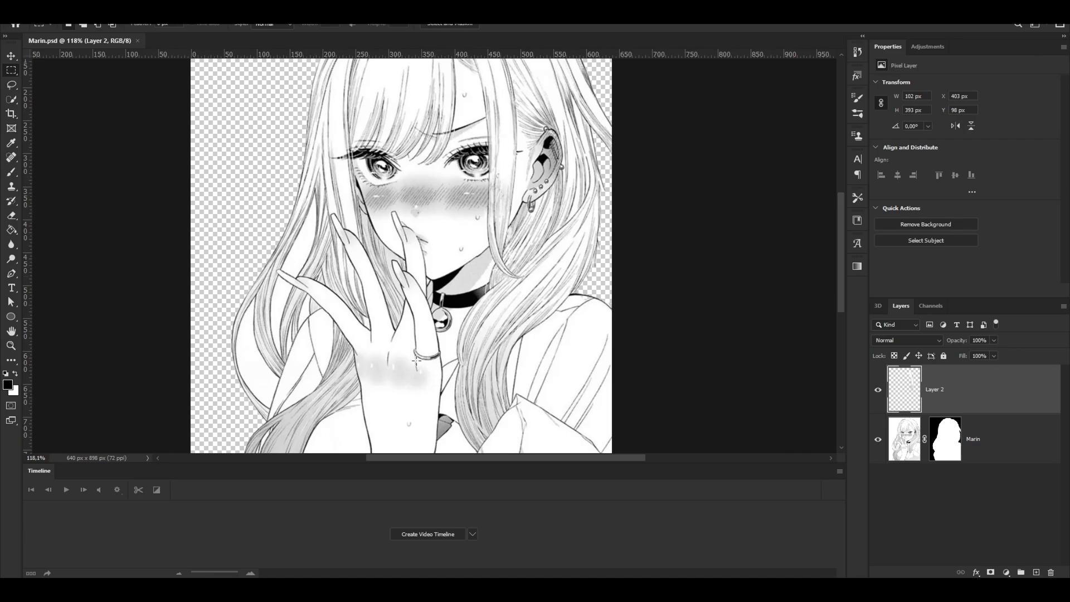